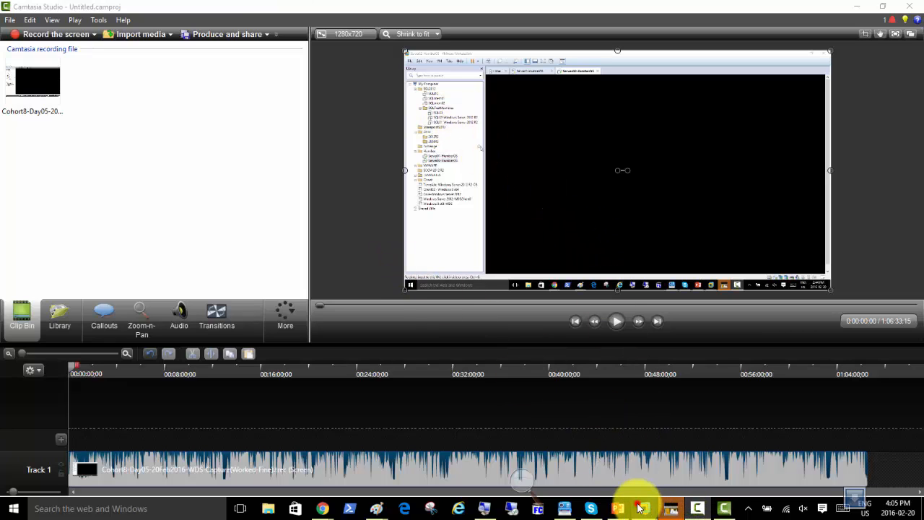
Switch to VMware Workstation, check the image capture progress on the WDS client machine, and return to the Server01-HumberOS machine.
{"action": "mouse_move", "coordinate": [643, 505]}
{"action": "left_click", "coordinate": [677, 434]}
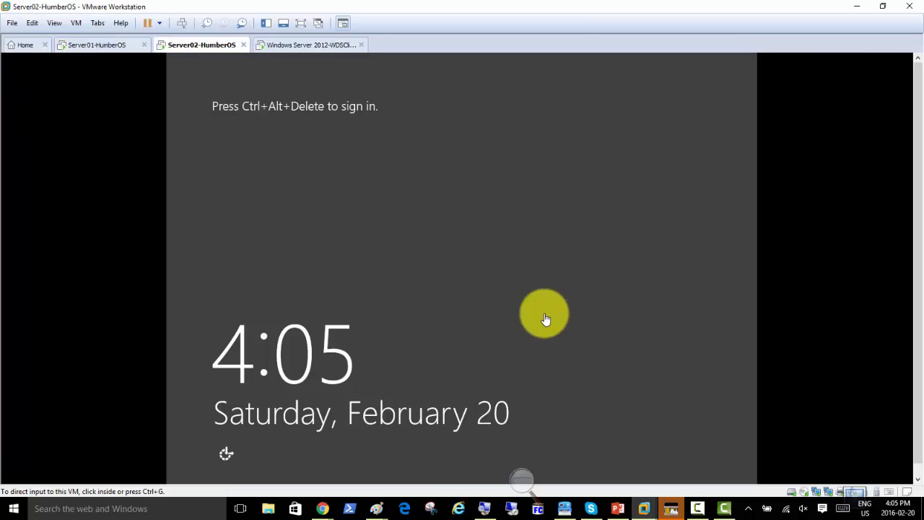
{"action": "left_click", "coordinate": [295, 46]}
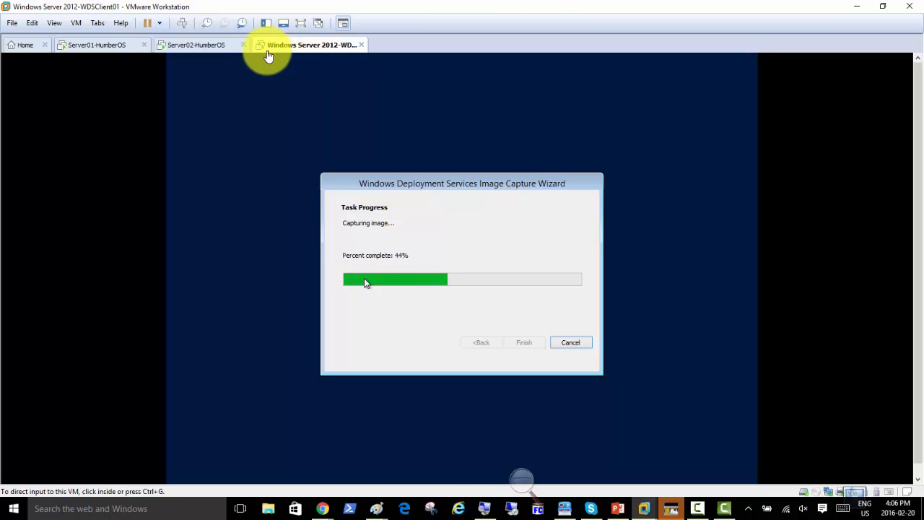
{"action": "left_click", "coordinate": [109, 46]}
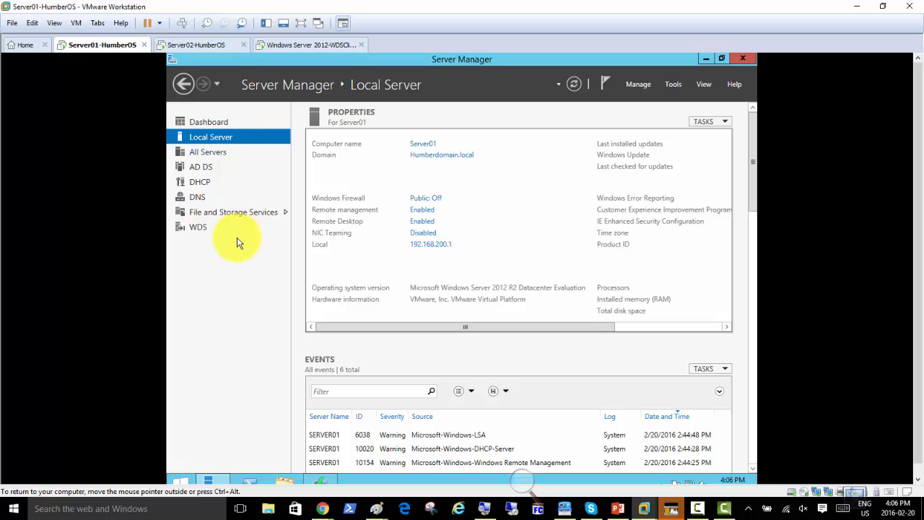
{"action": "left_click", "coordinate": [239, 262]}
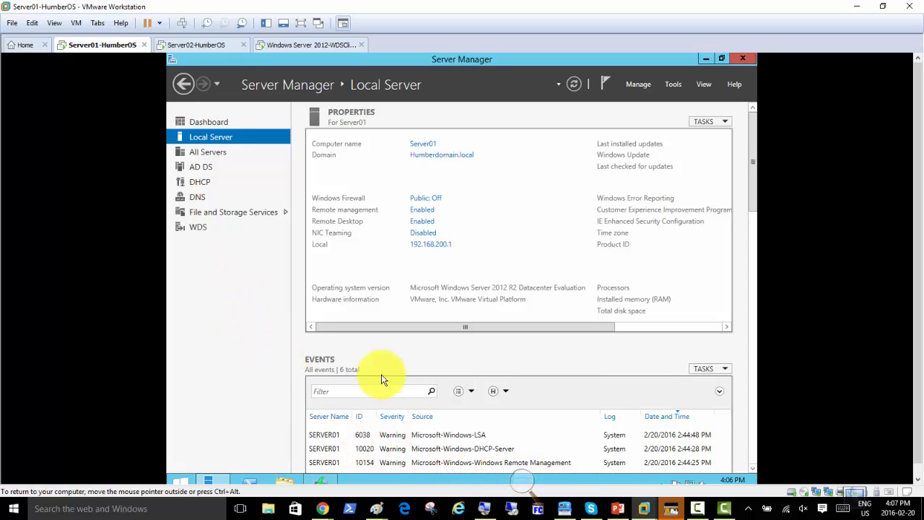
Switch to File Explorer and go to the Windows2012_Stuff folder by way of the failover cluster PDF's file location.
{"action": "left_click", "coordinate": [270, 510]}
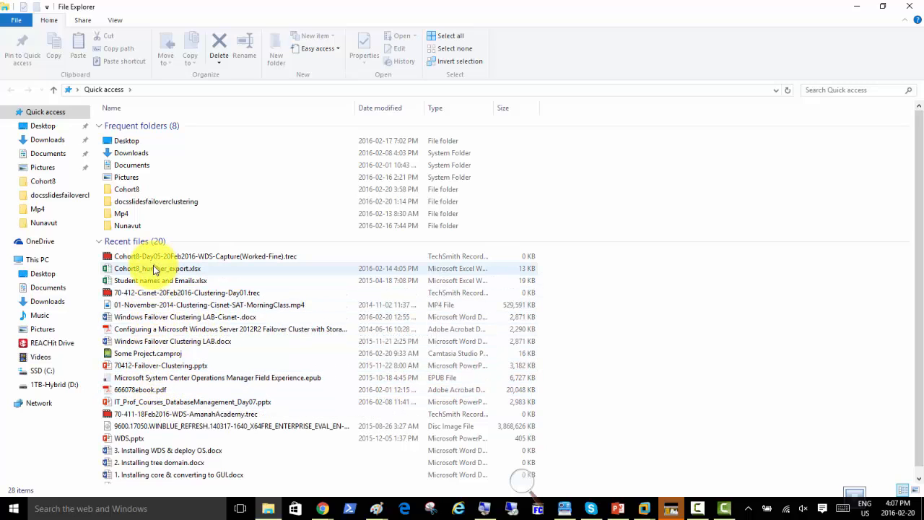
{"action": "right_click", "coordinate": [150, 332]}
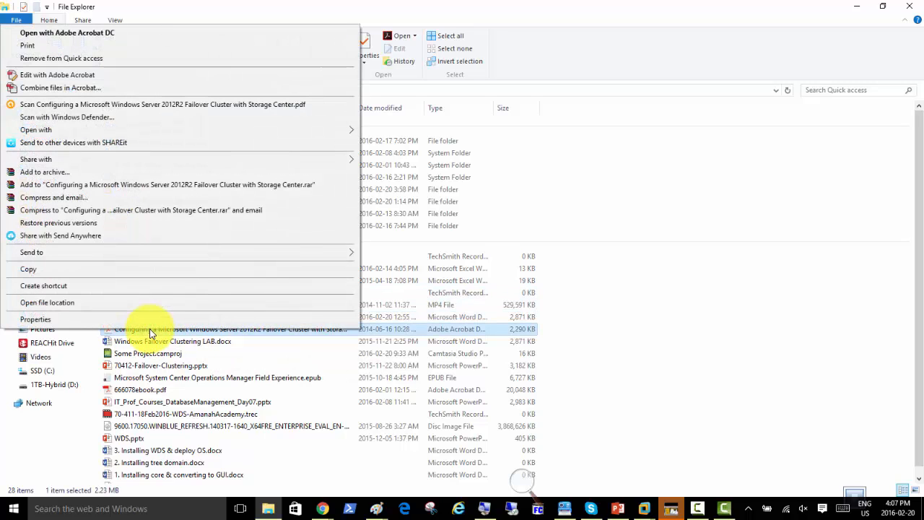
{"action": "left_click", "coordinate": [124, 301]}
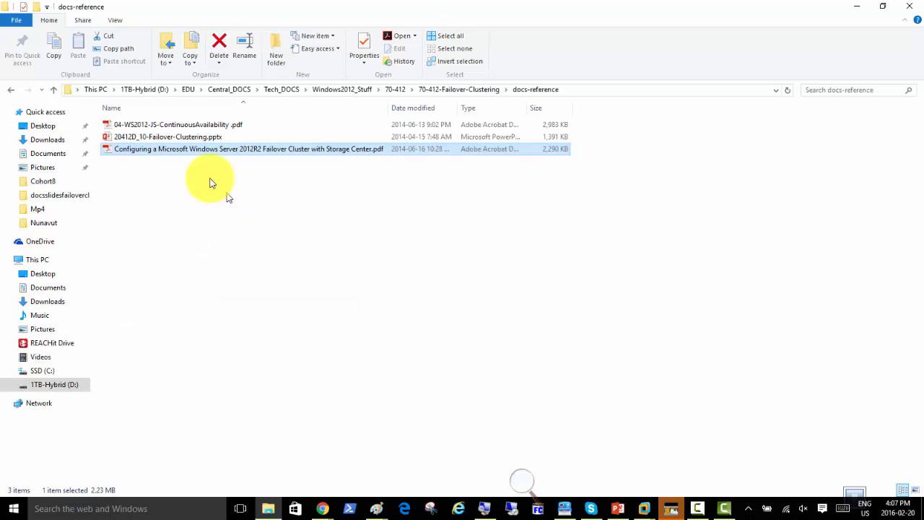
{"action": "left_click", "coordinate": [281, 89]}
{"action": "double_click", "coordinate": [157, 201]}
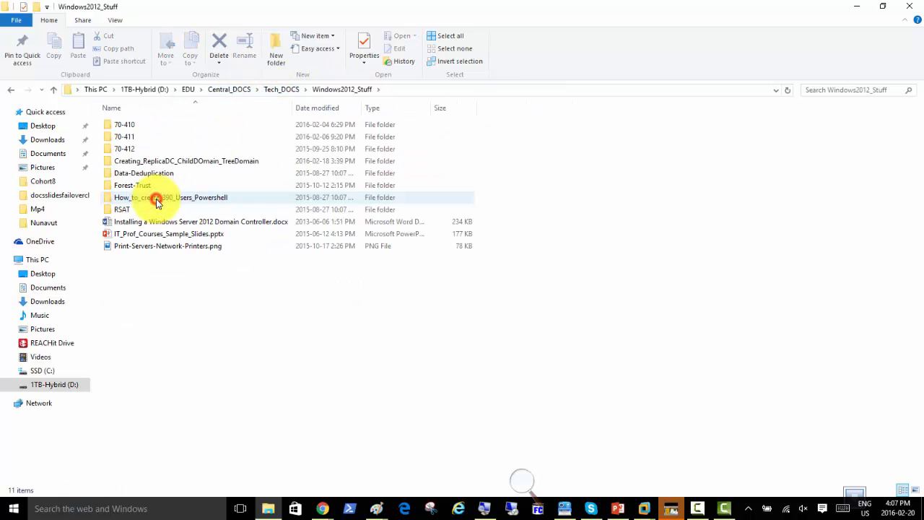
Open the WSUS.pptx presentation from the 70-411-WSUS folder inside 70-411.
{"action": "double_click", "coordinate": [133, 136]}
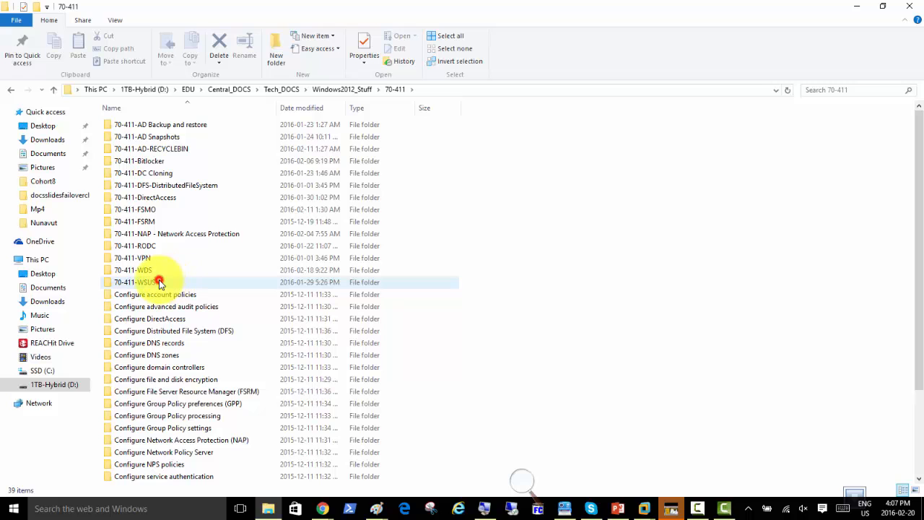
{"action": "double_click", "coordinate": [159, 282]}
{"action": "left_click", "coordinate": [139, 163]}
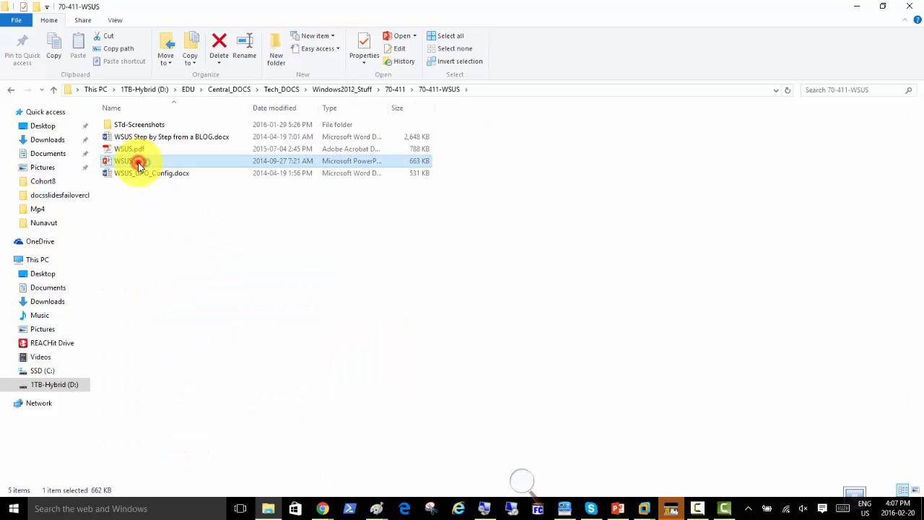
{"action": "double_click", "coordinate": [139, 163]}
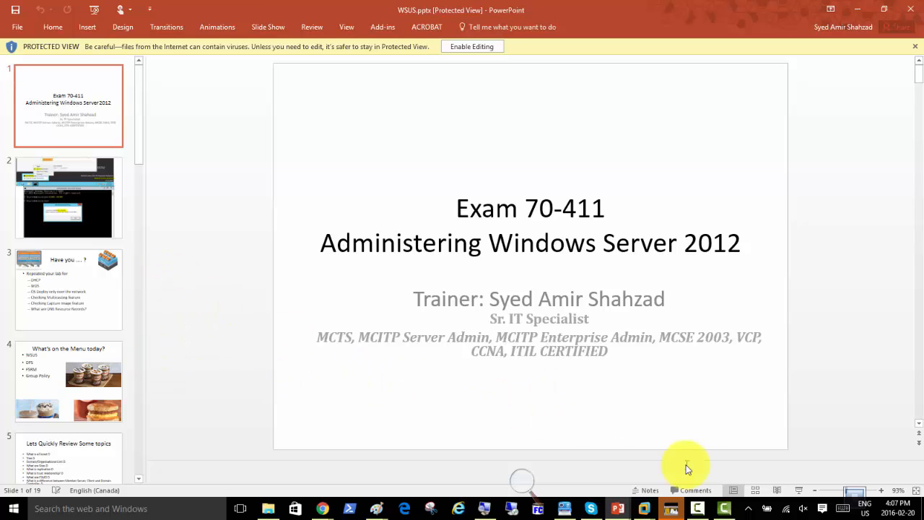
Start the slide show and advance through the introductory slides to the slide defining WSUS.
{"action": "left_click", "coordinate": [799, 490]}
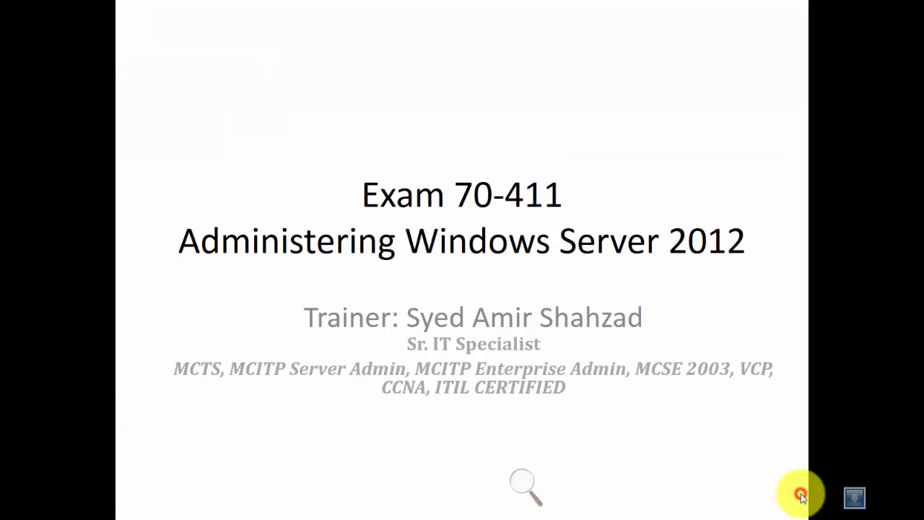
{"action": "left_click", "coordinate": [555, 339]}
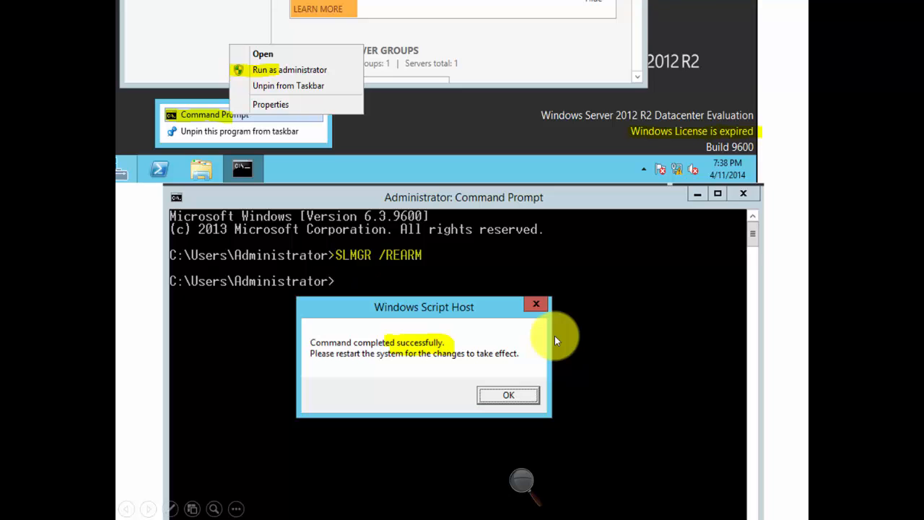
{"action": "left_click", "coordinate": [554, 336]}
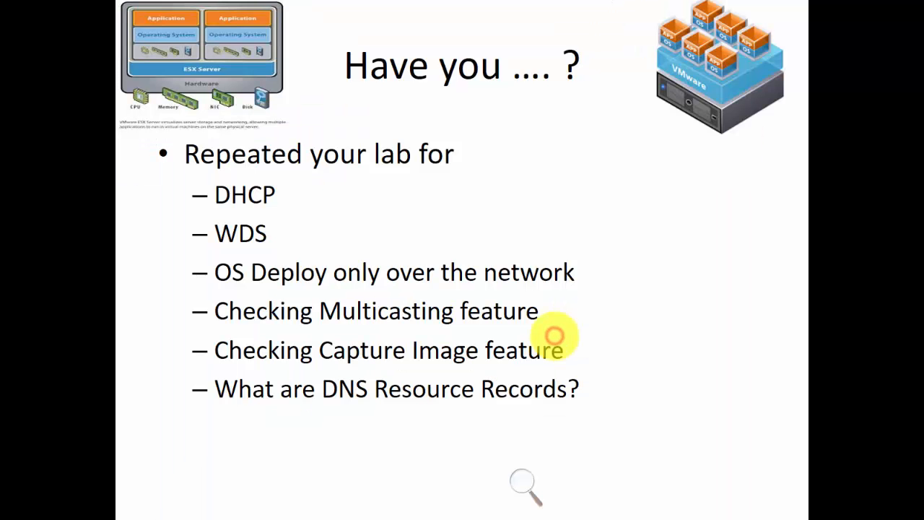
{"action": "left_click", "coordinate": [554, 335]}
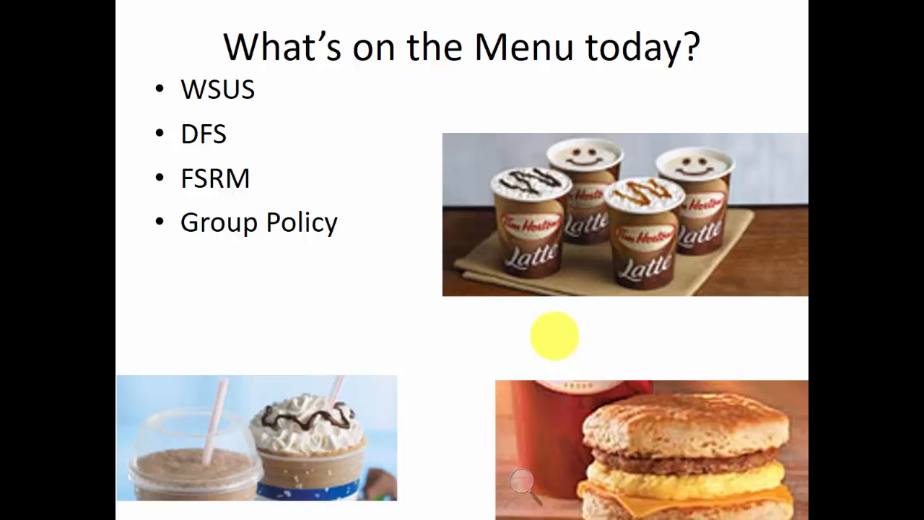
{"action": "left_click", "coordinate": [474, 324]}
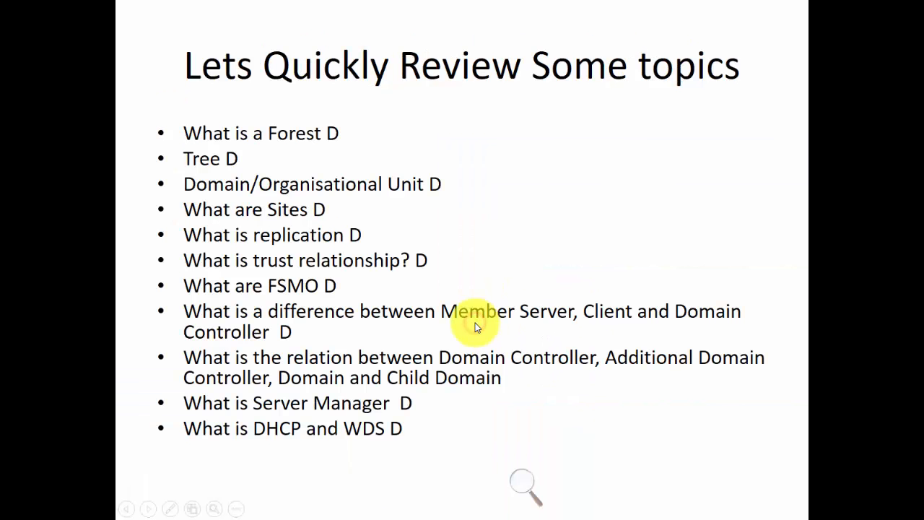
{"action": "left_click", "coordinate": [475, 326]}
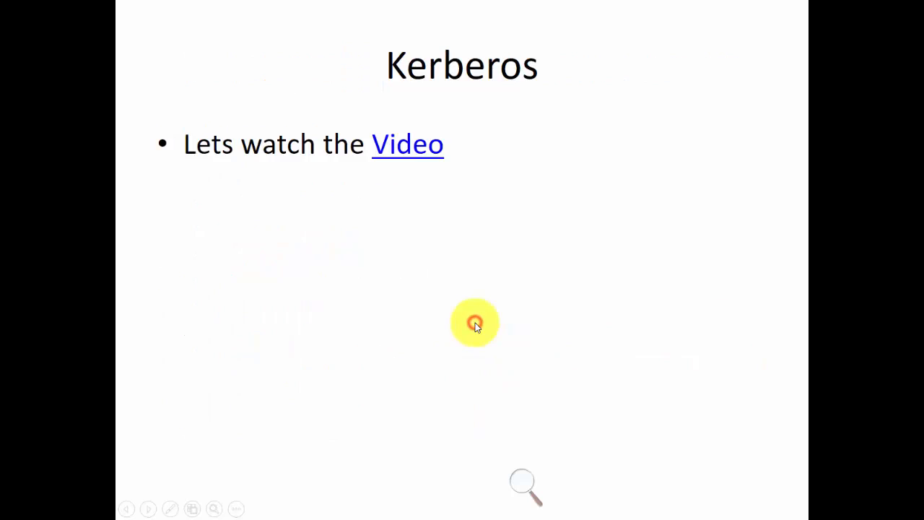
{"action": "left_click", "coordinate": [475, 326]}
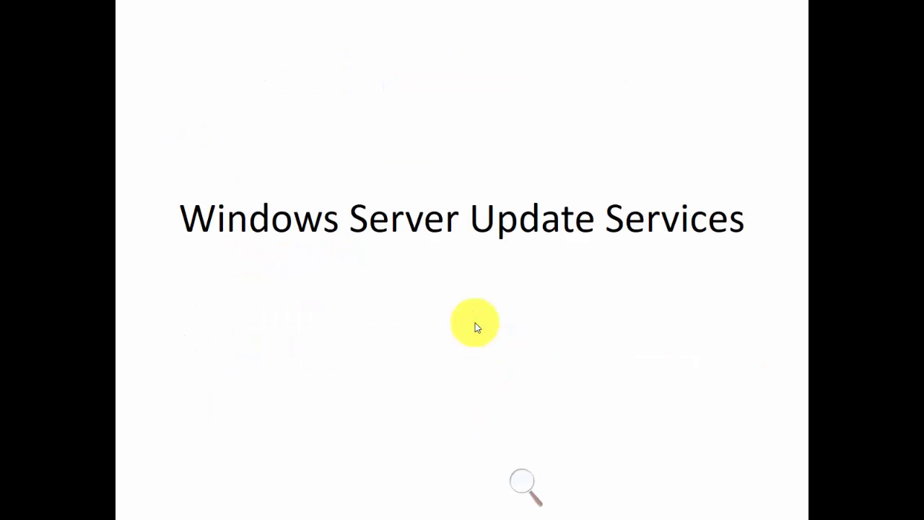
{"action": "left_click", "coordinate": [475, 326]}
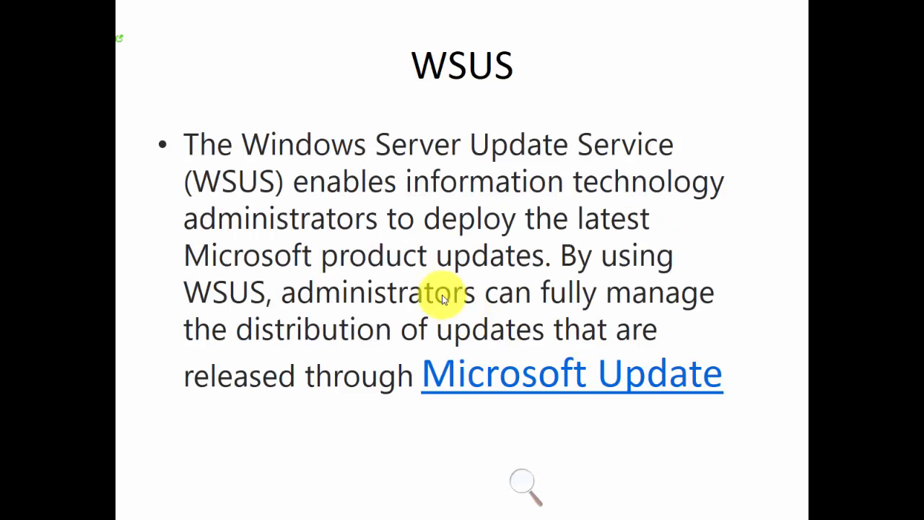
Advance to the Types of Updates slide and reveal its bullets down to the Desktop applications heading.
{"action": "left_click", "coordinate": [320, 186]}
{"action": "left_click", "coordinate": [321, 187]}
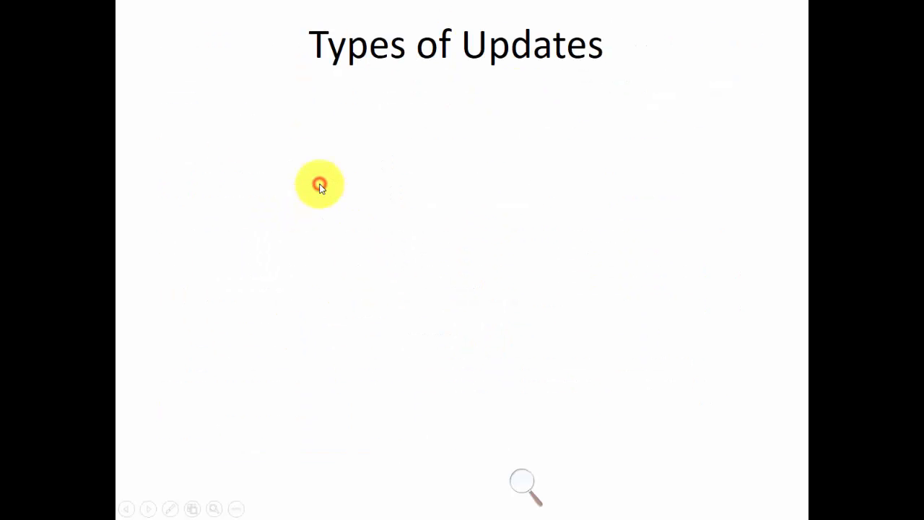
{"action": "left_click", "coordinate": [320, 186]}
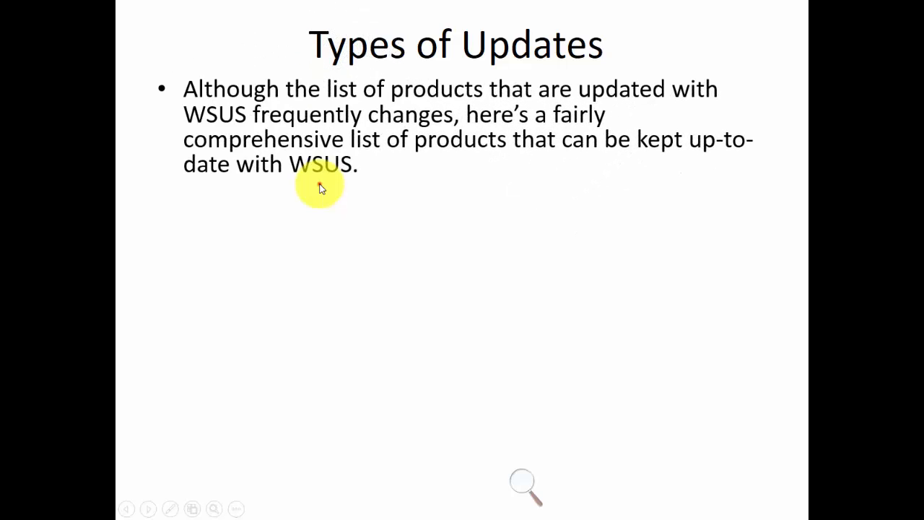
{"action": "left_click", "coordinate": [321, 186]}
{"action": "left_click", "coordinate": [321, 187]}
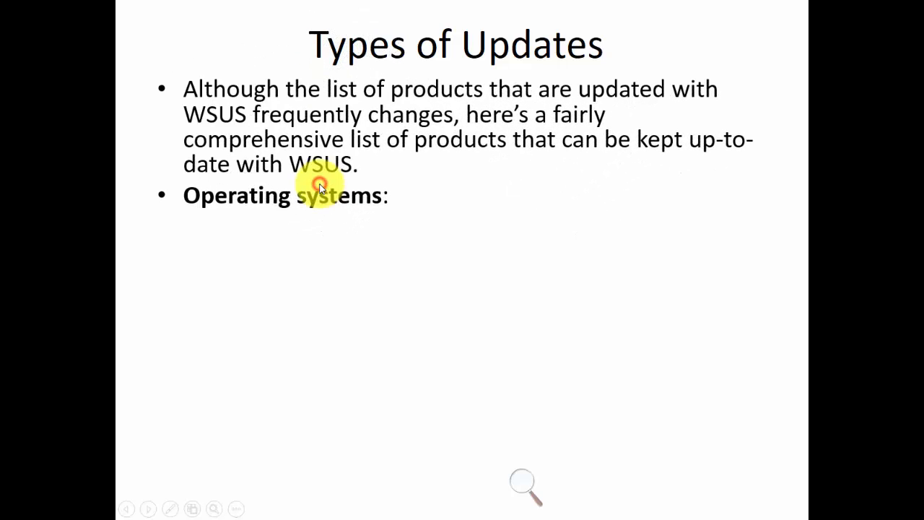
{"action": "left_click", "coordinate": [321, 186]}
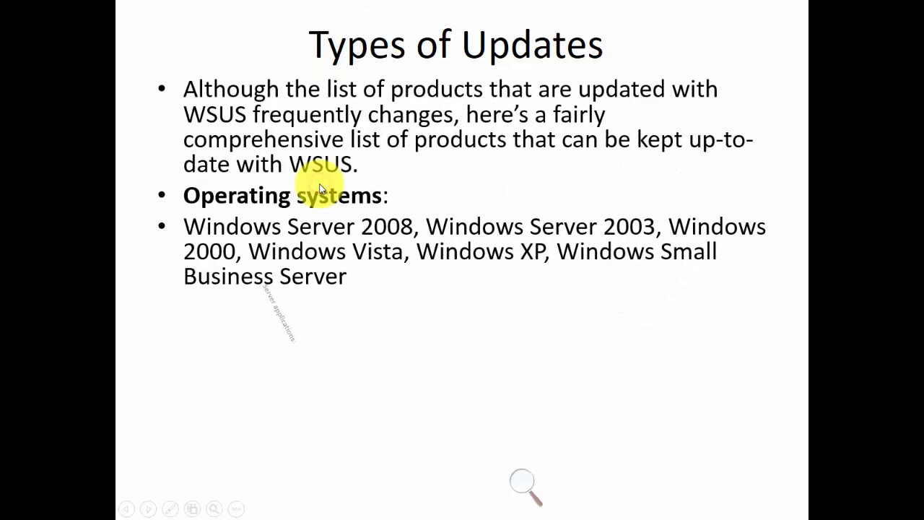
{"action": "left_click", "coordinate": [321, 186]}
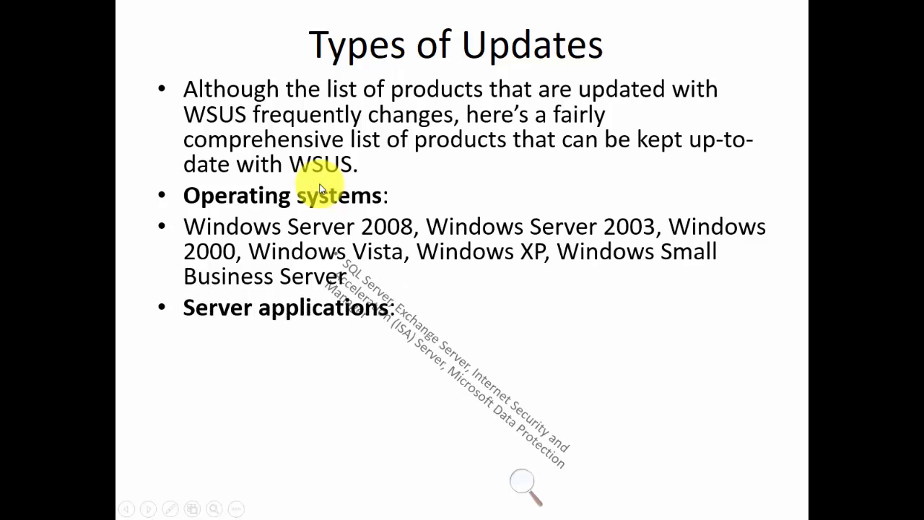
{"action": "left_click", "coordinate": [321, 187]}
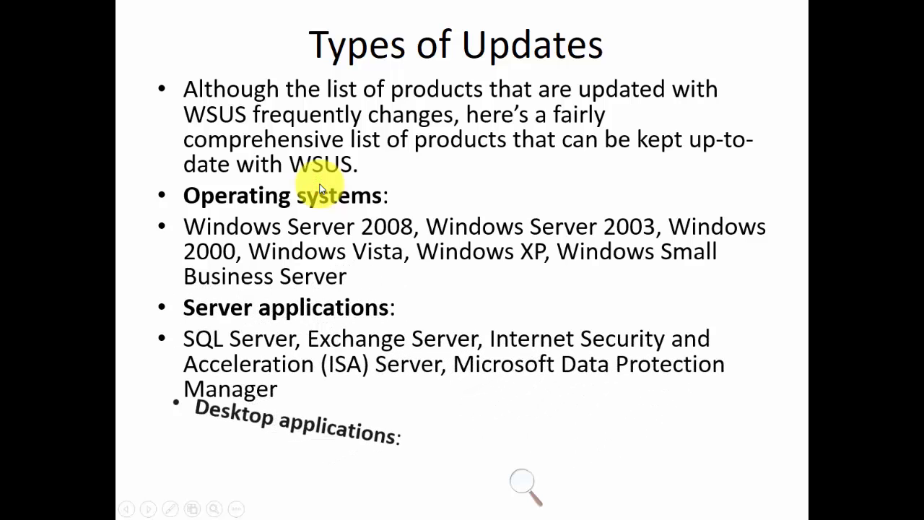
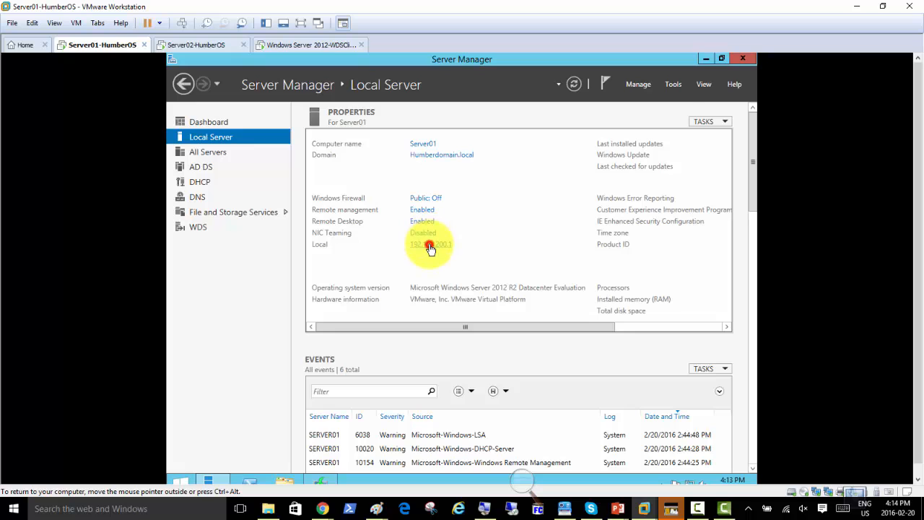
Open Server01's network connections from the Local adapter address, enable the Internet adapter, and check its connection status.
{"action": "left_click", "coordinate": [430, 242]}
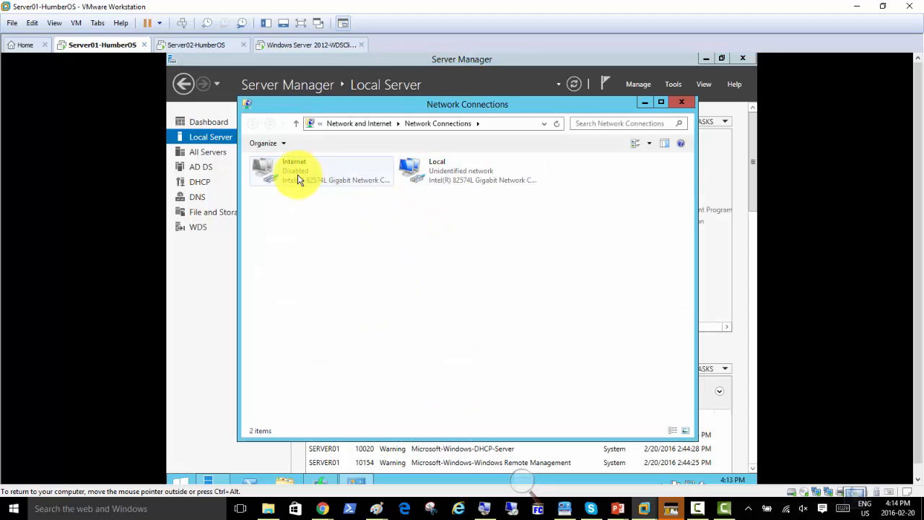
{"action": "double_click", "coordinate": [298, 176]}
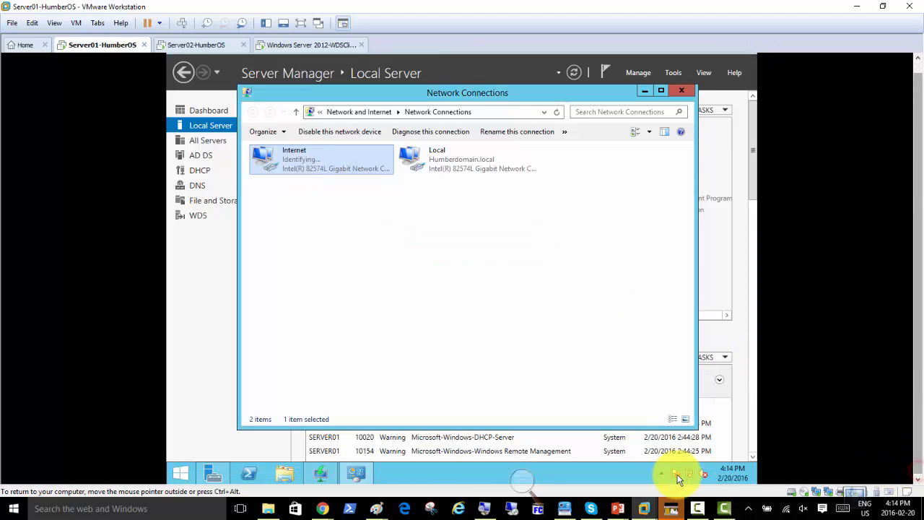
{"action": "mouse_move", "coordinate": [696, 470]}
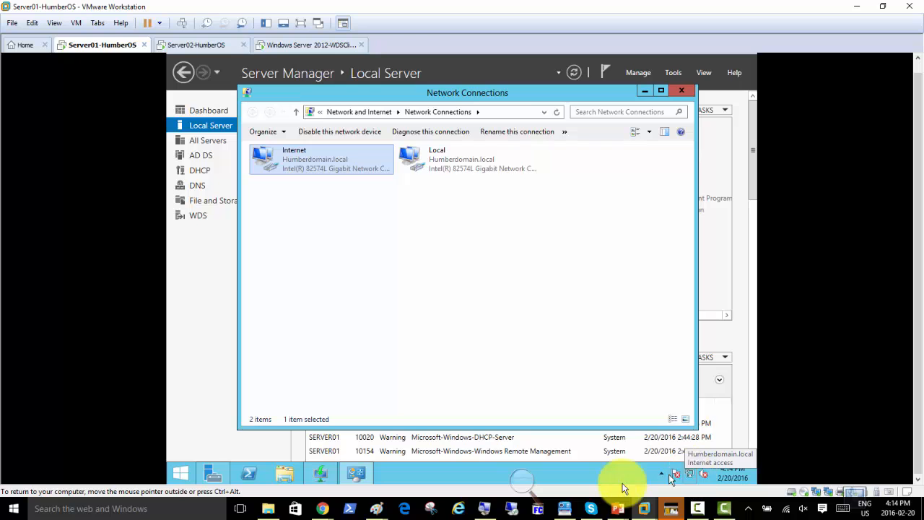
Magnify the screen to 200% with Magnifier and minimize the Magnifier window.
{"action": "left_click", "coordinate": [522, 480]}
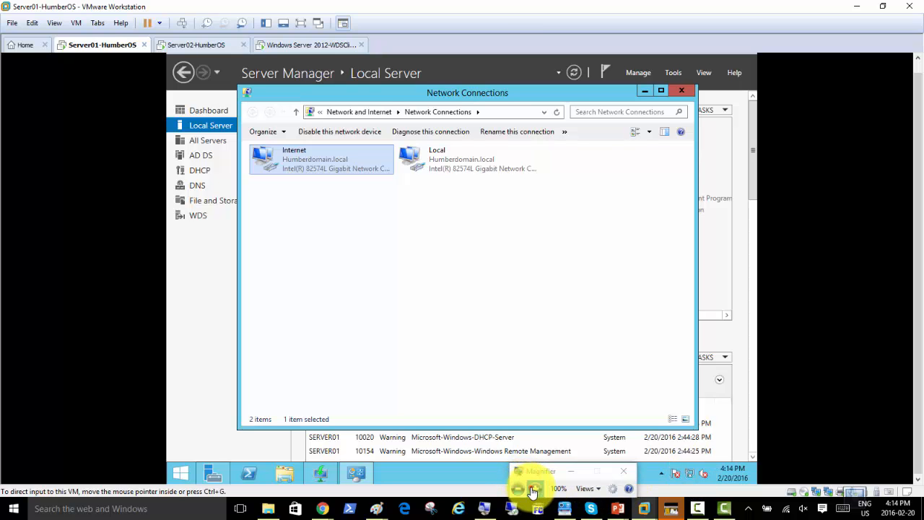
{"action": "left_click", "coordinate": [534, 488]}
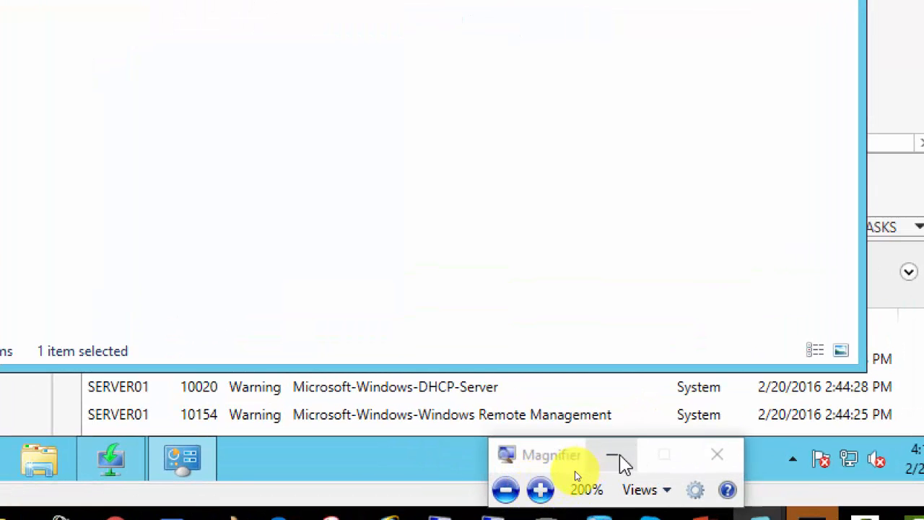
{"action": "left_click", "coordinate": [618, 456]}
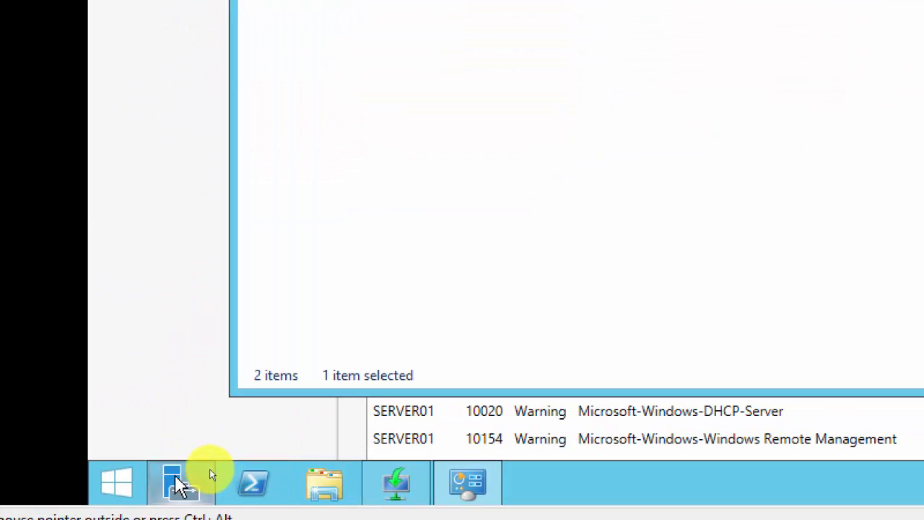
Bring Server Manager to the front, launch Internet Explorer on Server01, and dismiss the Internet Explorer 11 setup dialog.
{"action": "left_click", "coordinate": [209, 471]}
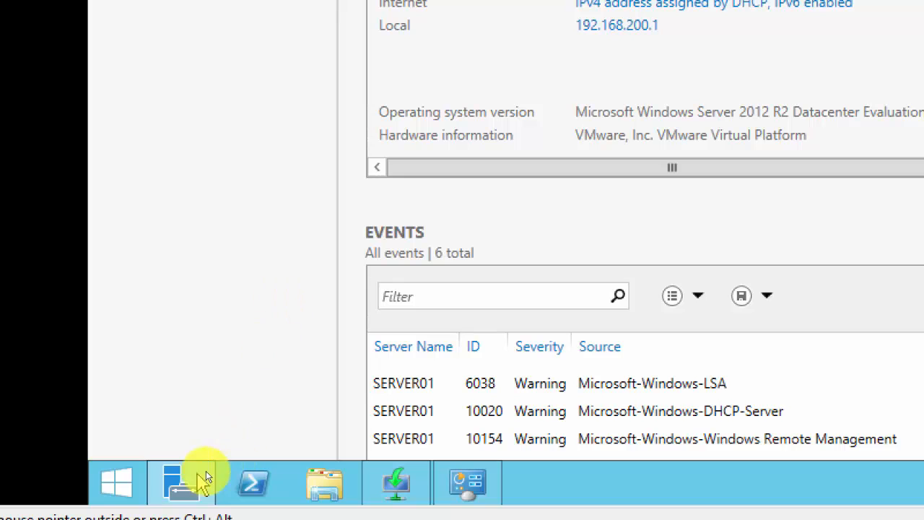
{"action": "left_click", "coordinate": [110, 486]}
{"action": "left_click", "coordinate": [433, 194]}
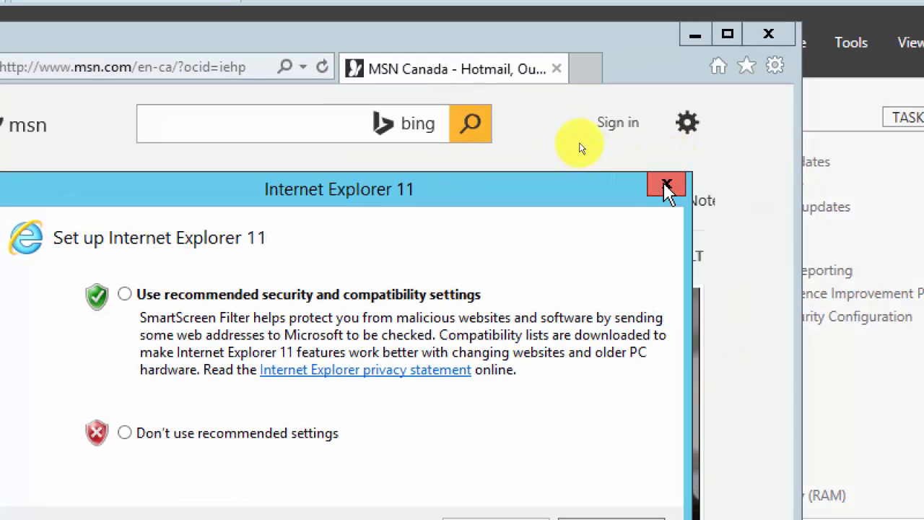
{"action": "left_click", "coordinate": [667, 184]}
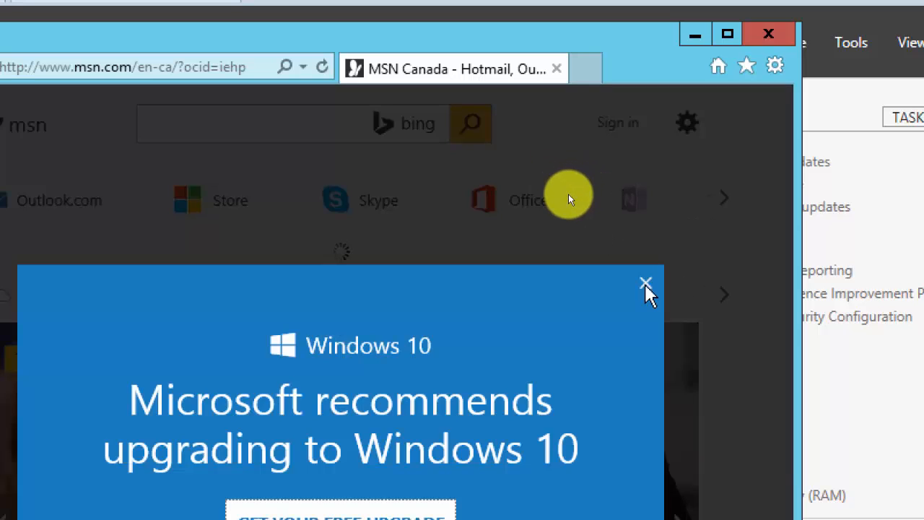
Dismiss the Windows 10 upgrade offer on the MSN page and close Internet Explorer.
{"action": "left_click", "coordinate": [645, 283]}
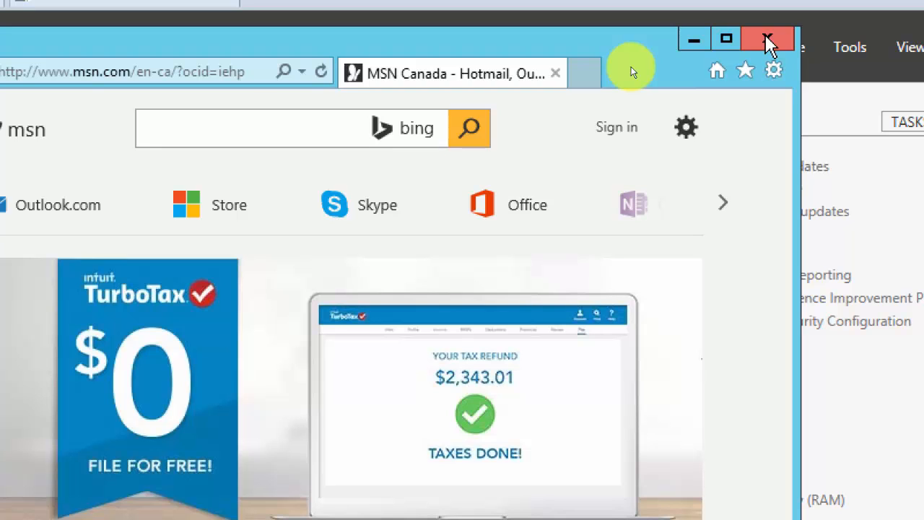
{"action": "left_click", "coordinate": [768, 42]}
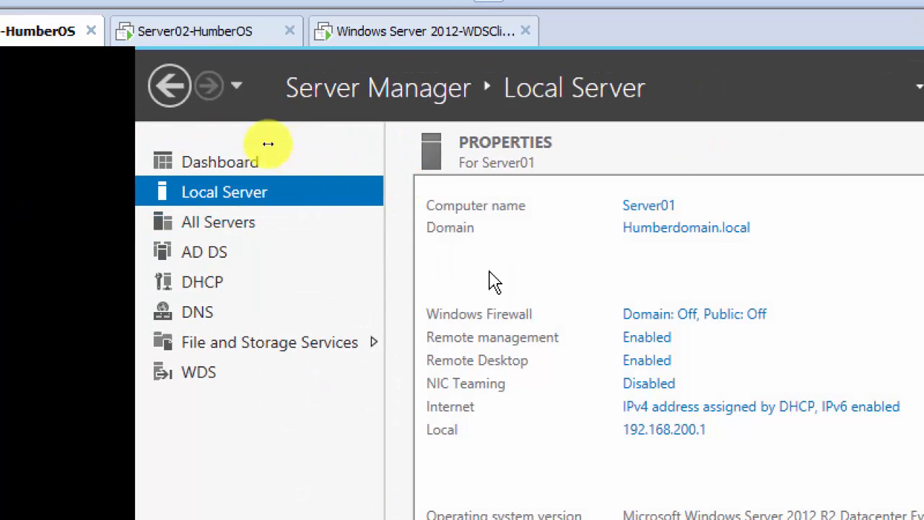
Start adding roles and features from the Server Manager dashboard, using role-based or feature-based installation on Server01, up to the server roles selection.
{"action": "left_click", "coordinate": [220, 169]}
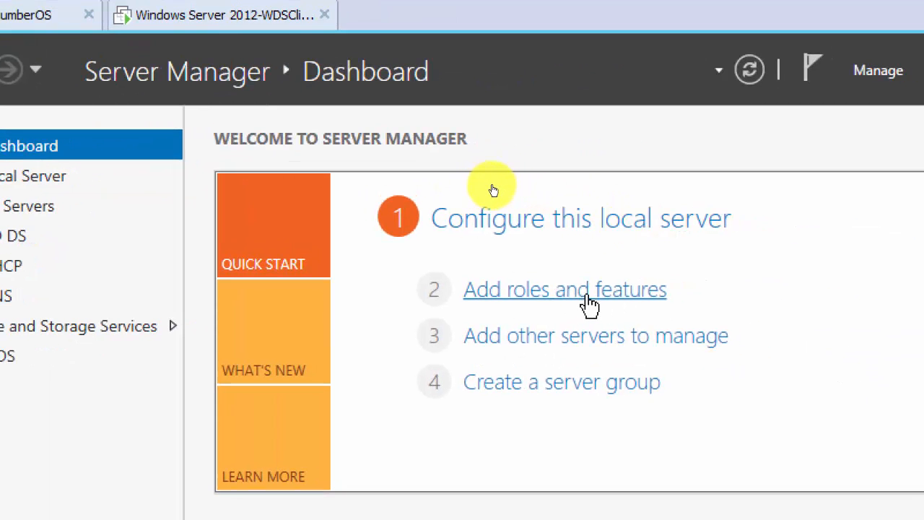
{"action": "left_click", "coordinate": [485, 187]}
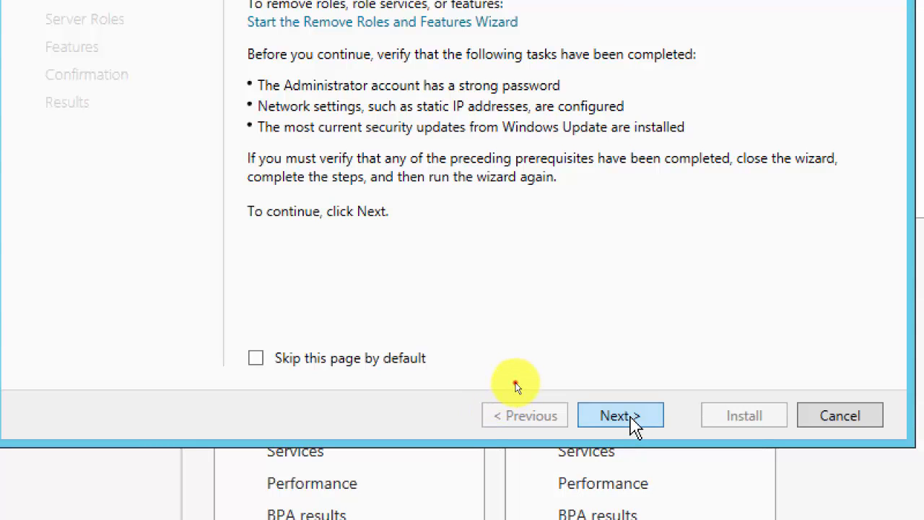
{"action": "left_click", "coordinate": [632, 419]}
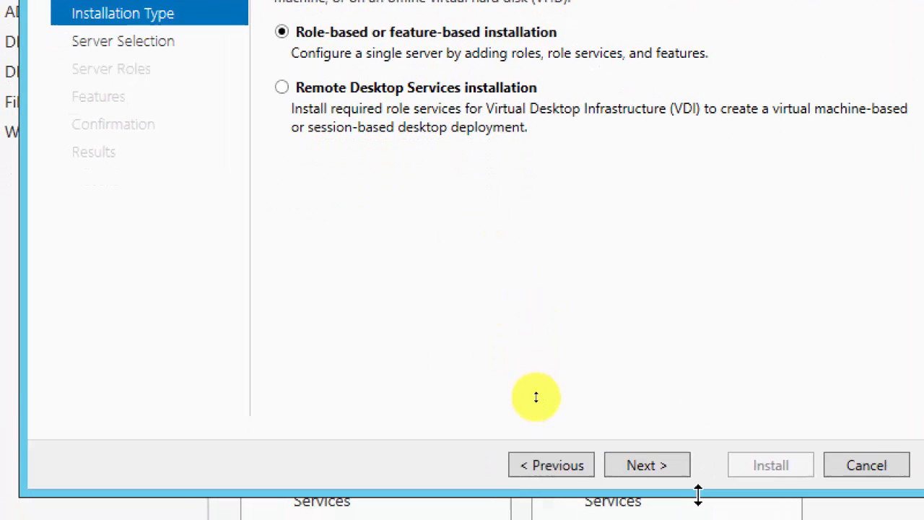
{"action": "left_click", "coordinate": [664, 471]}
{"action": "left_click", "coordinate": [665, 471]}
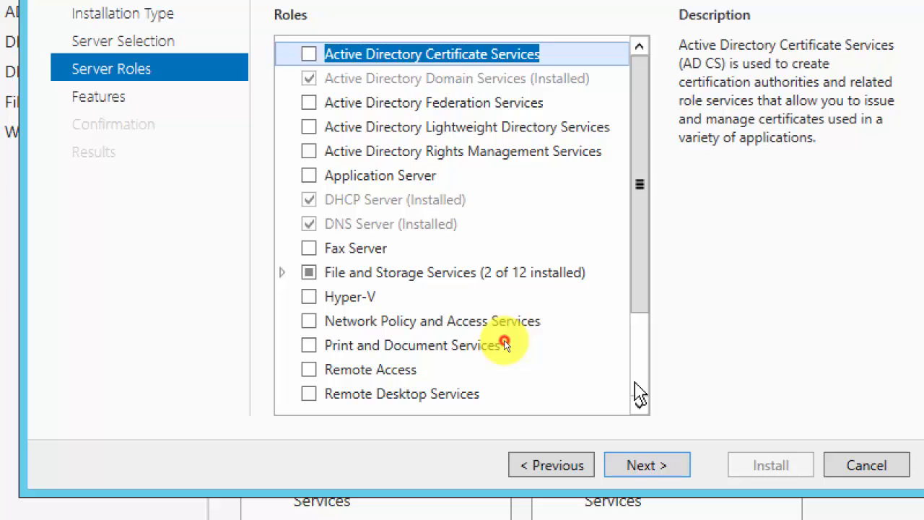
Select the Windows Server Update Services role and add its required features, including the management tools.
{"action": "left_click", "coordinate": [636, 384]}
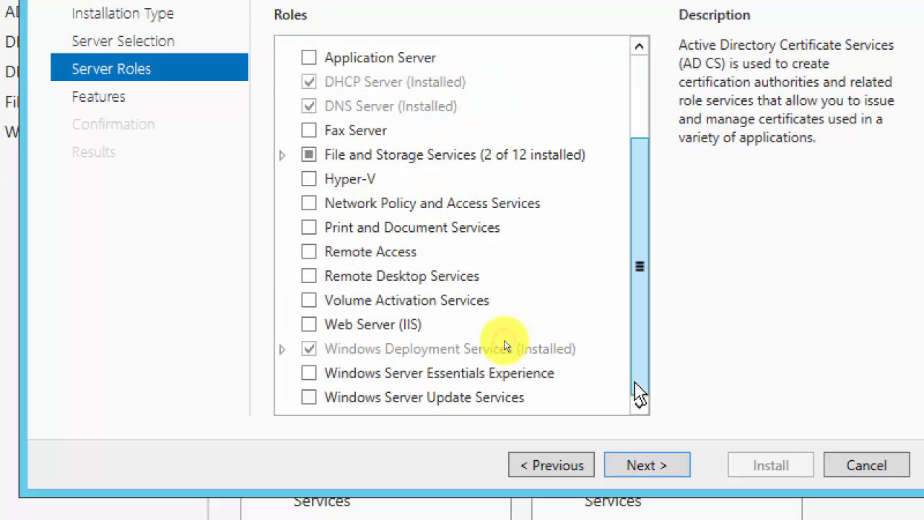
{"action": "left_click", "coordinate": [309, 397]}
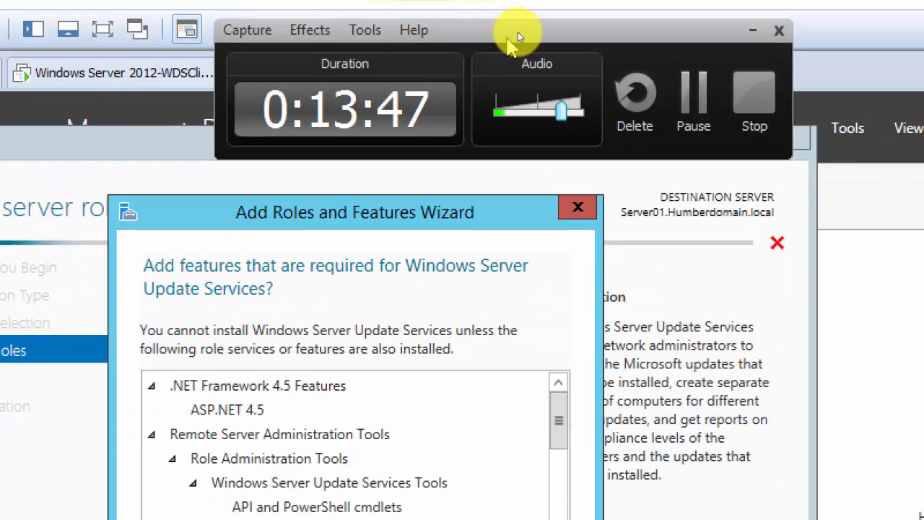
{"action": "left_click", "coordinate": [752, 32]}
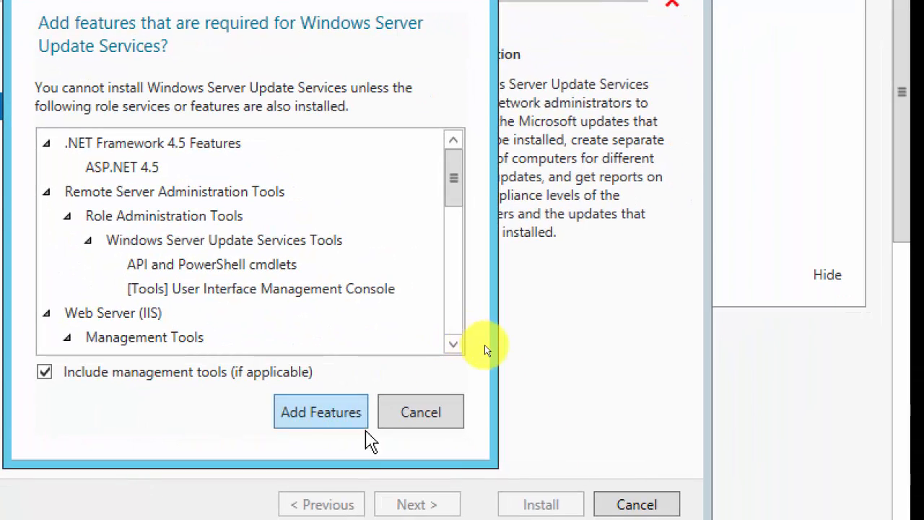
{"action": "left_click", "coordinate": [316, 410]}
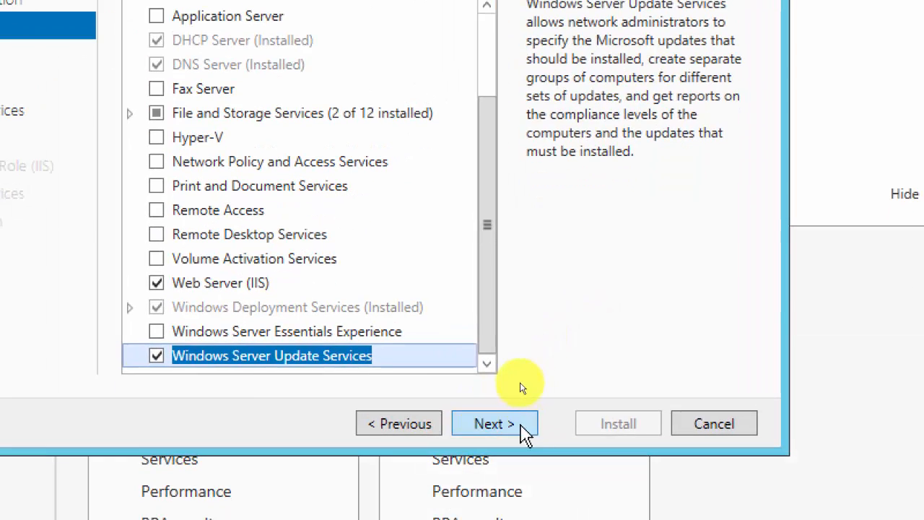
Keep the default features and continue past the WSUS overview to the WSUS role services.
{"action": "left_click", "coordinate": [432, 503]}
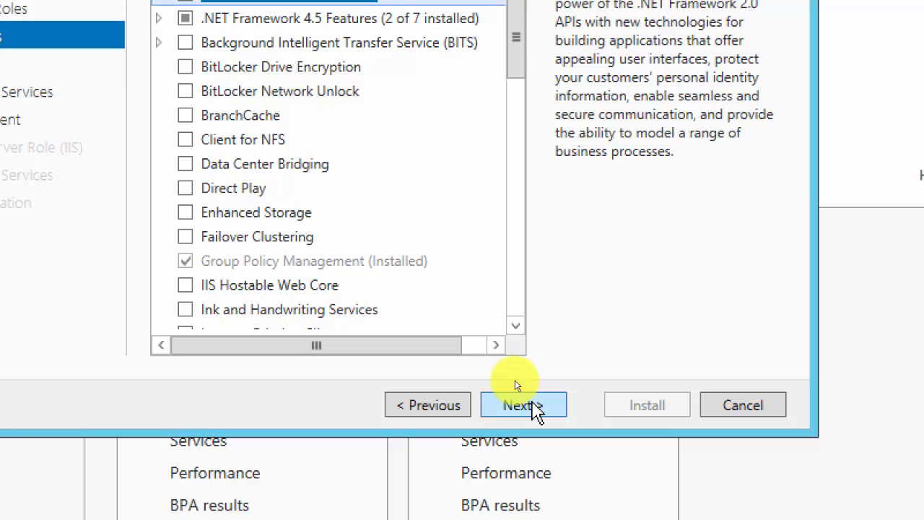
{"action": "left_click", "coordinate": [516, 382]}
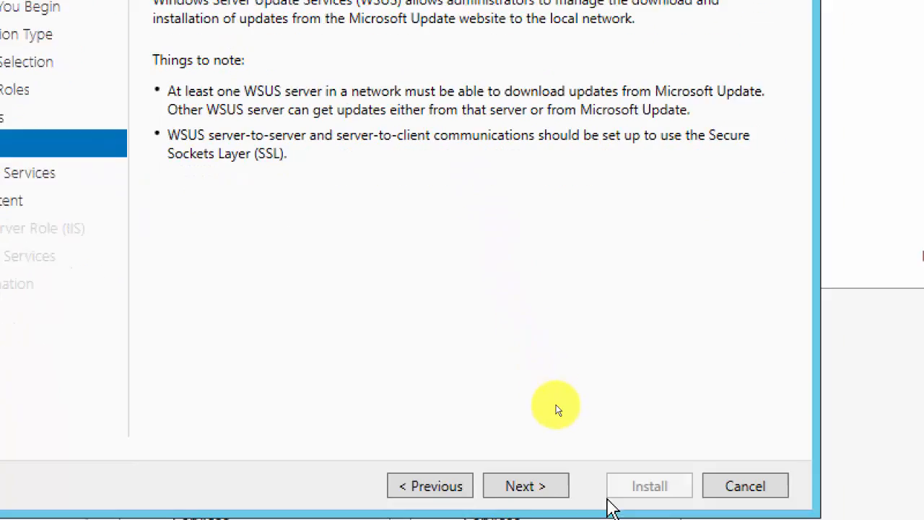
{"action": "left_click", "coordinate": [542, 486]}
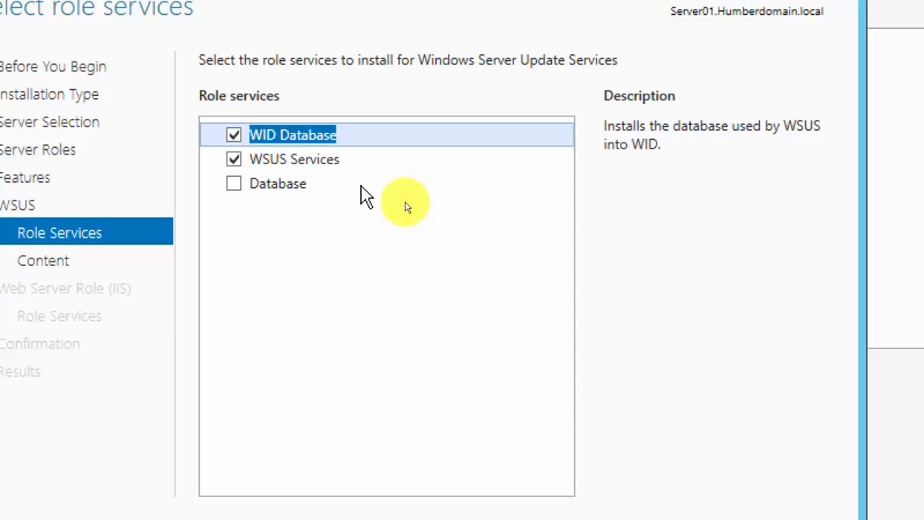
Review the descriptions of the WSUS Services, Database and WID Database role services, clearing and reselecting WID Database.
{"action": "left_click", "coordinate": [308, 161]}
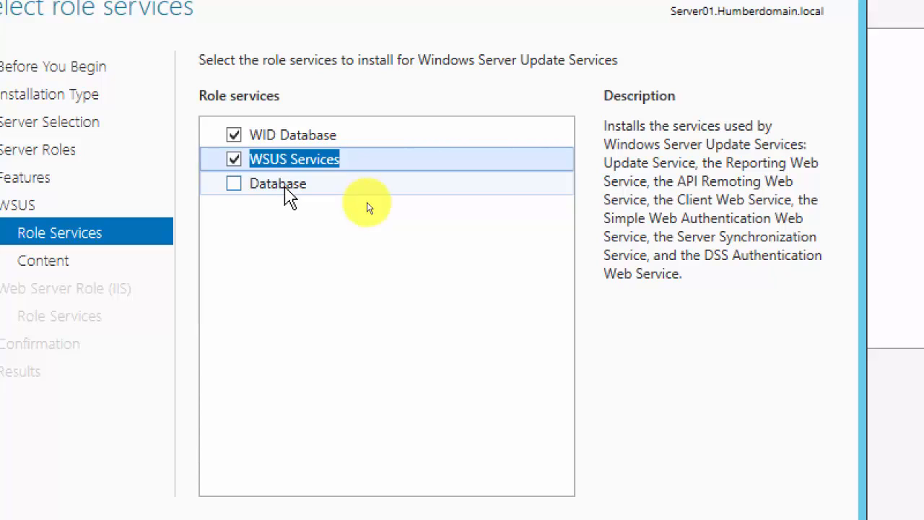
{"action": "left_click", "coordinate": [367, 203]}
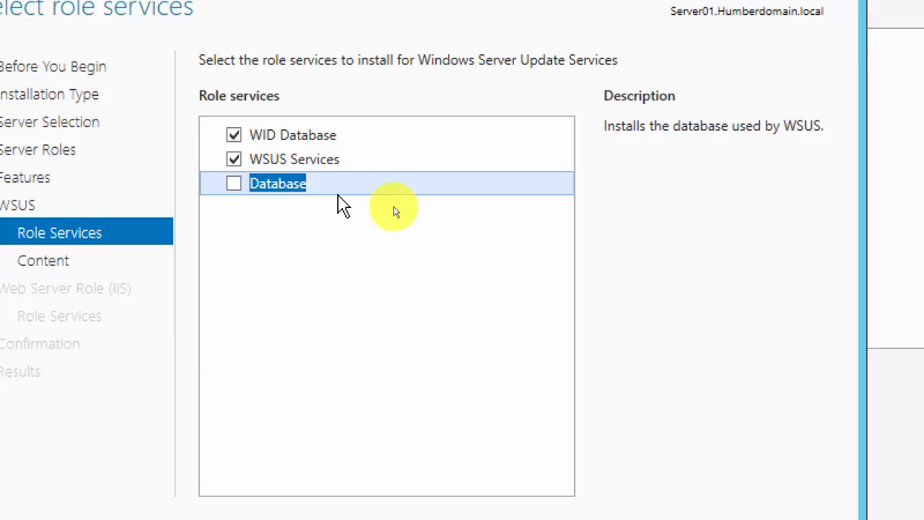
{"action": "left_click", "coordinate": [233, 136]}
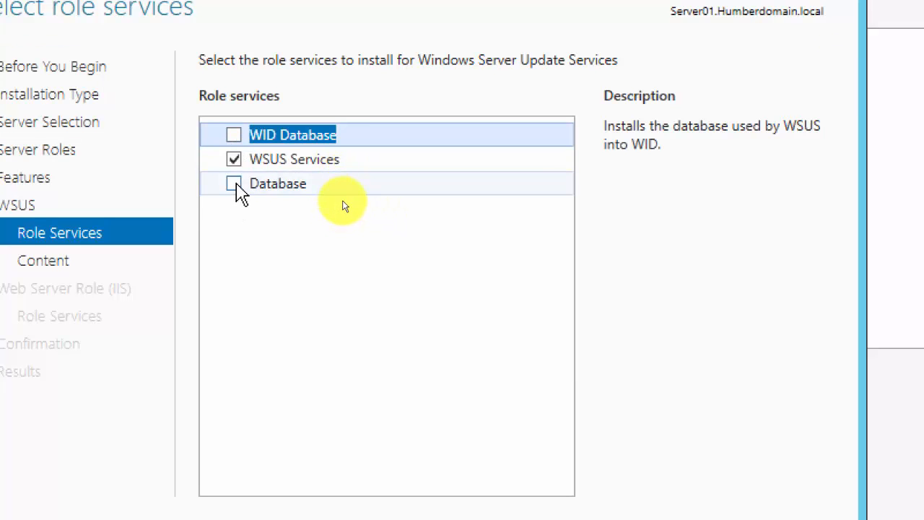
{"action": "left_click", "coordinate": [235, 135]}
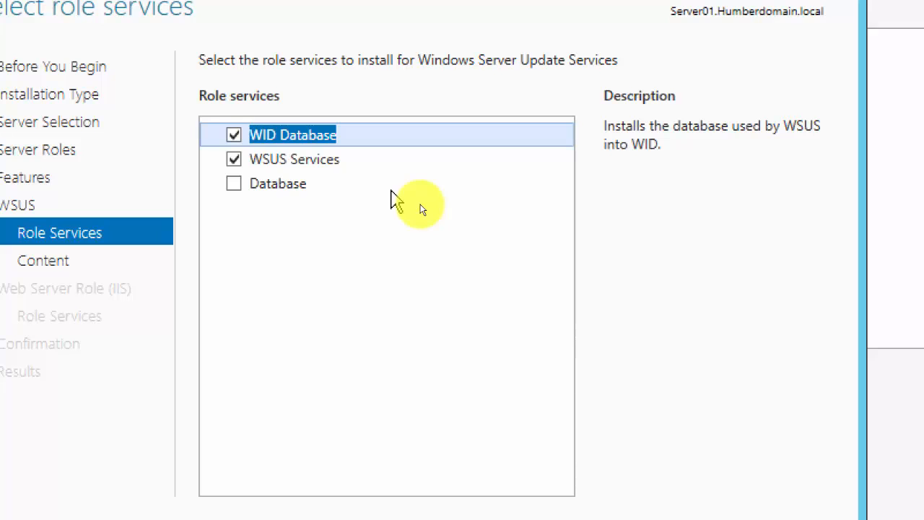
{"action": "left_click", "coordinate": [331, 160]}
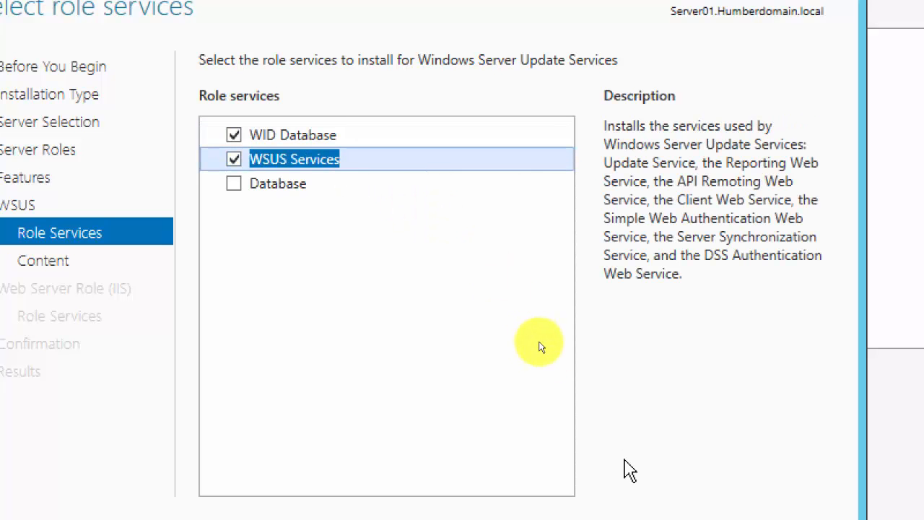
Accept the WID Database and WSUS Services role services and set the update storage location to c:\WSUS.
{"action": "left_click", "coordinate": [586, 519]}
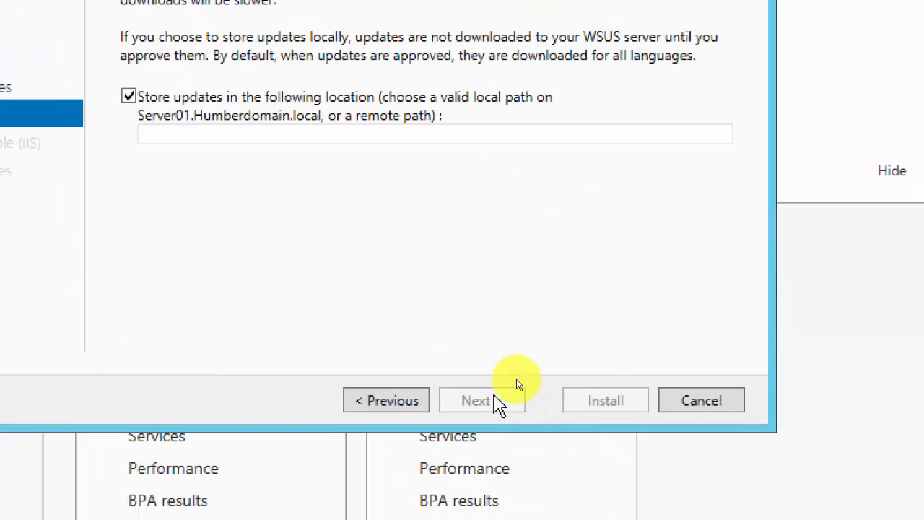
{"action": "left_click", "coordinate": [204, 133]}
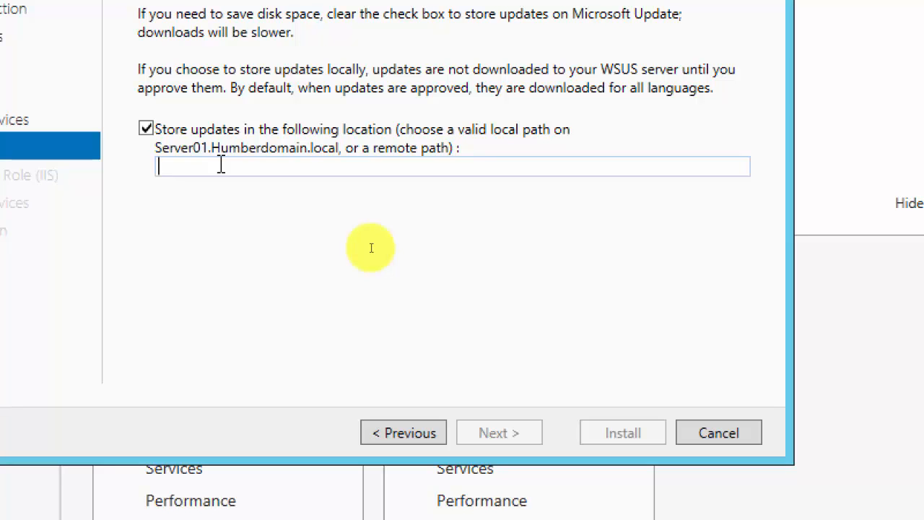
{"action": "type", "text": "c:\\WSUS"}
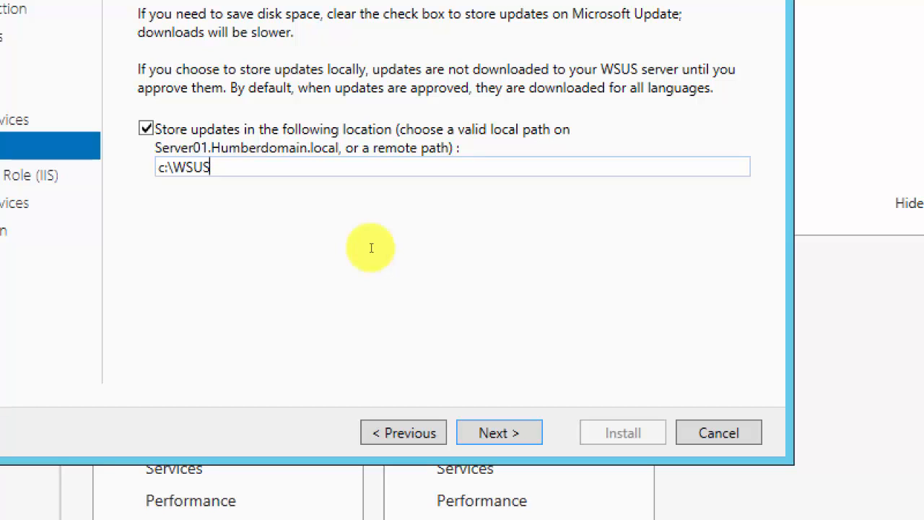
{"action": "left_click", "coordinate": [503, 435]}
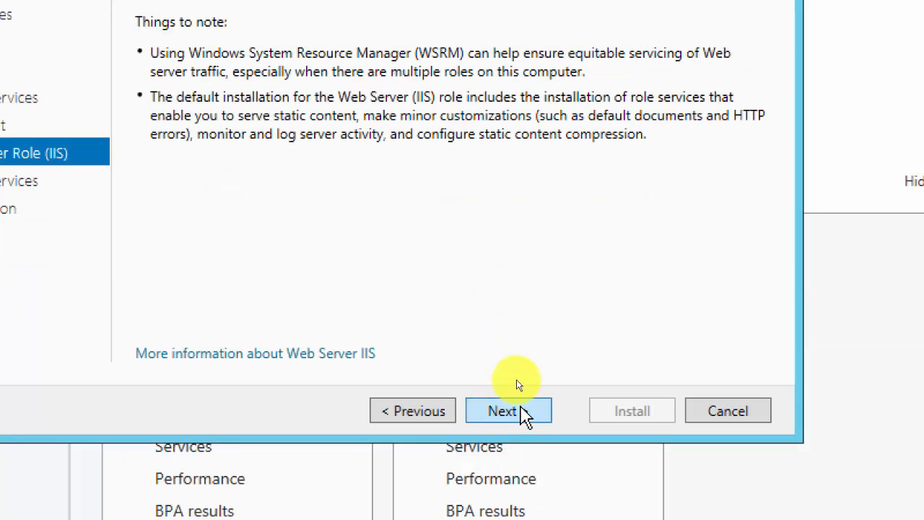
Accept the default Web Server (IIS) role services and install the selection with automatic restart of the destination server allowed.
{"action": "left_click", "coordinate": [517, 381]}
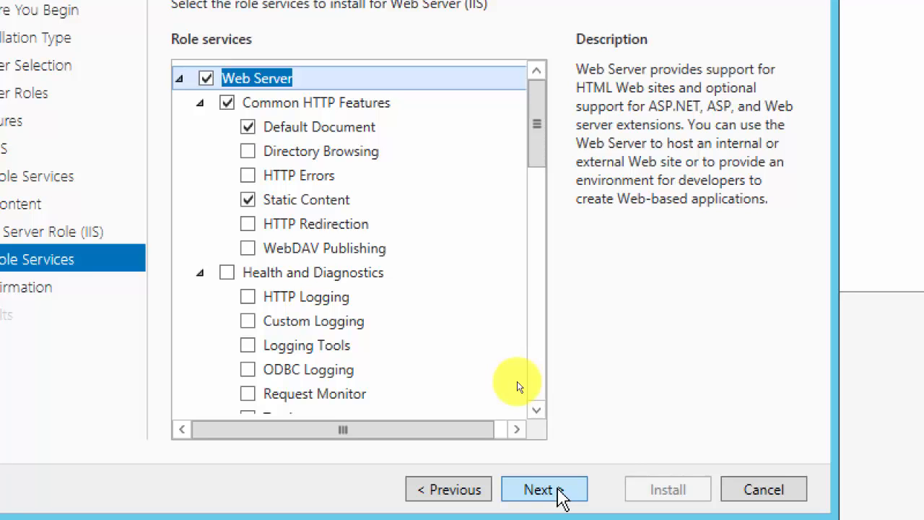
{"action": "left_click", "coordinate": [557, 490]}
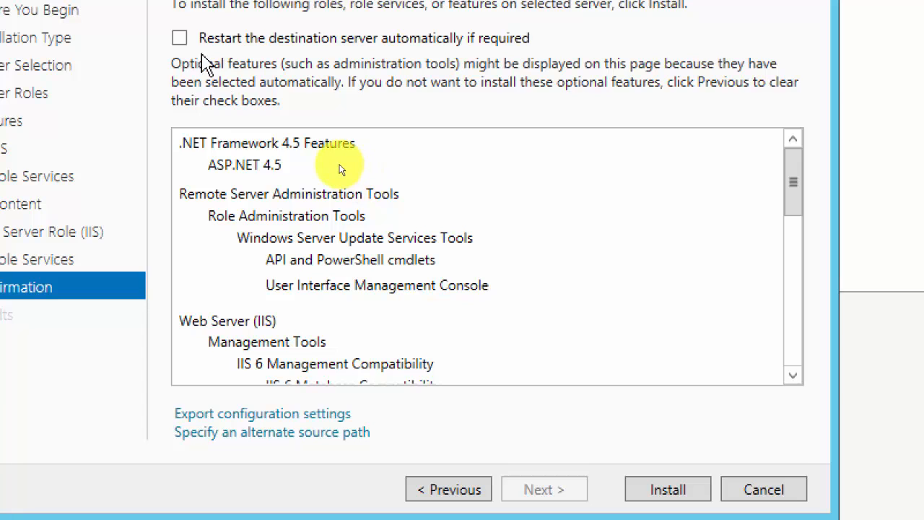
{"action": "left_click", "coordinate": [180, 39]}
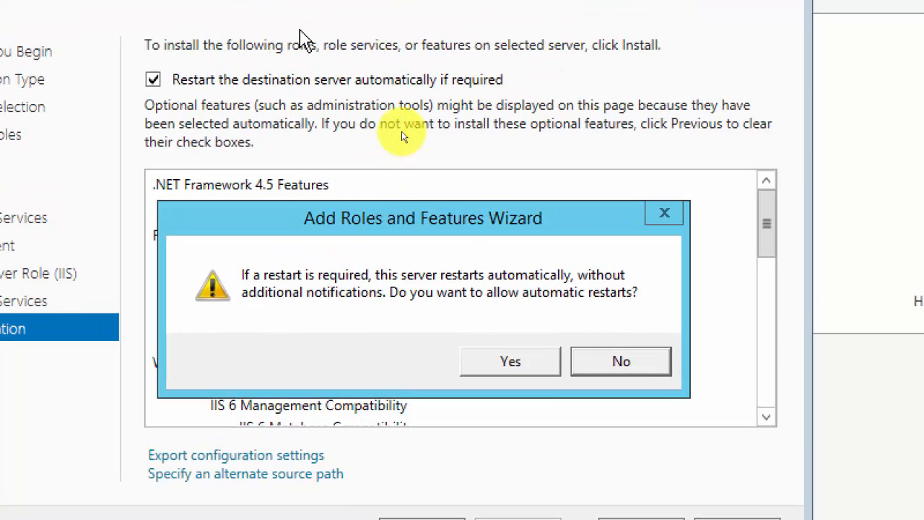
{"action": "left_click", "coordinate": [519, 370]}
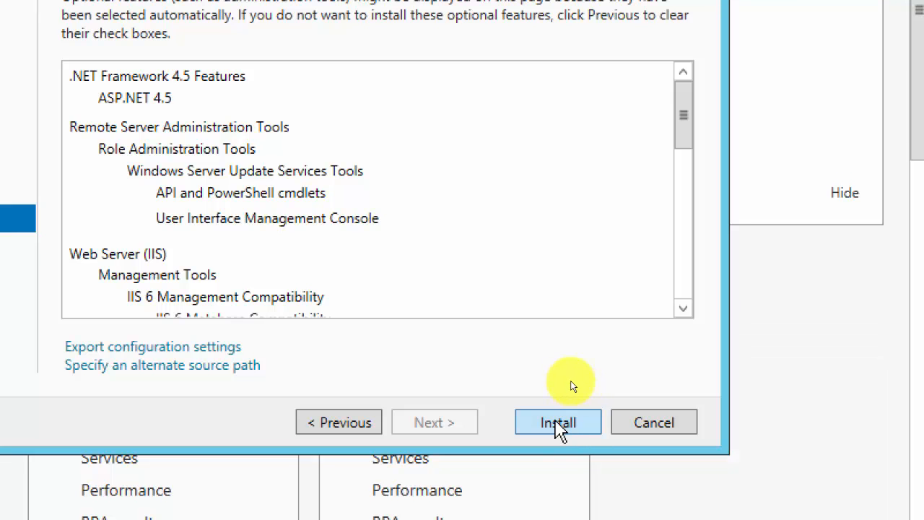
{"action": "left_click", "coordinate": [556, 421]}
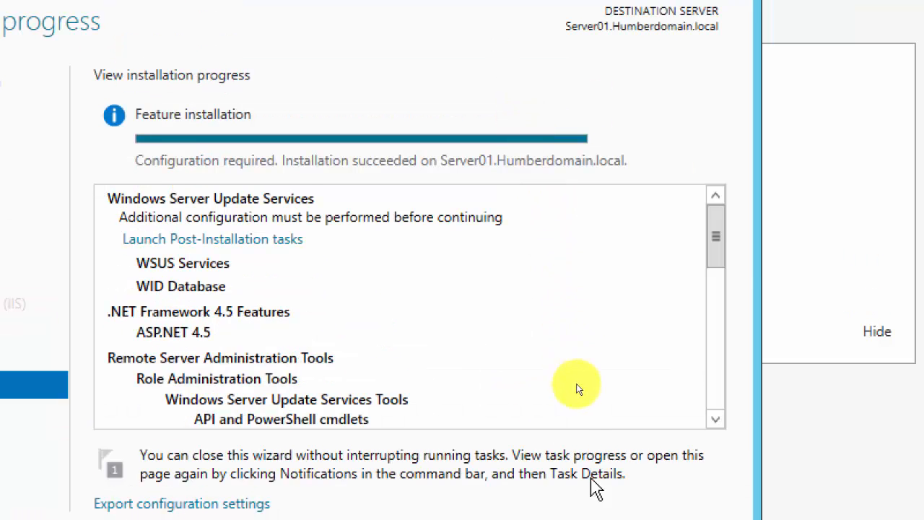
Close the finished installation wizard and launch the WSUS post-installation tasks from Server Manager's WSUS notifications.
{"action": "left_click", "coordinate": [598, 468]}
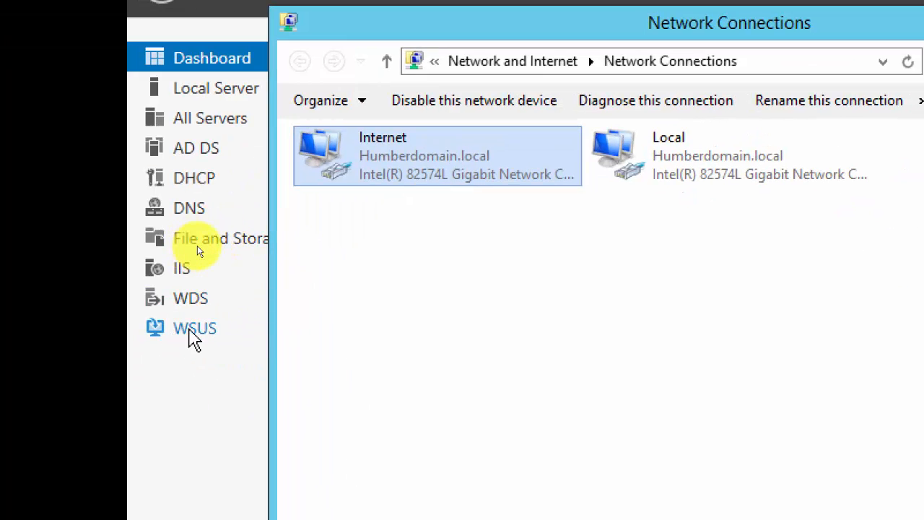
{"action": "left_click", "coordinate": [190, 328]}
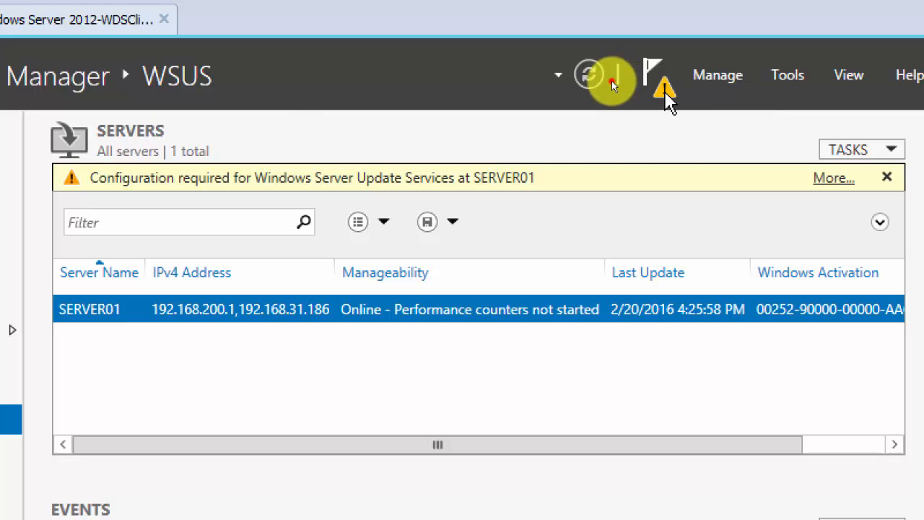
{"action": "left_click", "coordinate": [666, 88]}
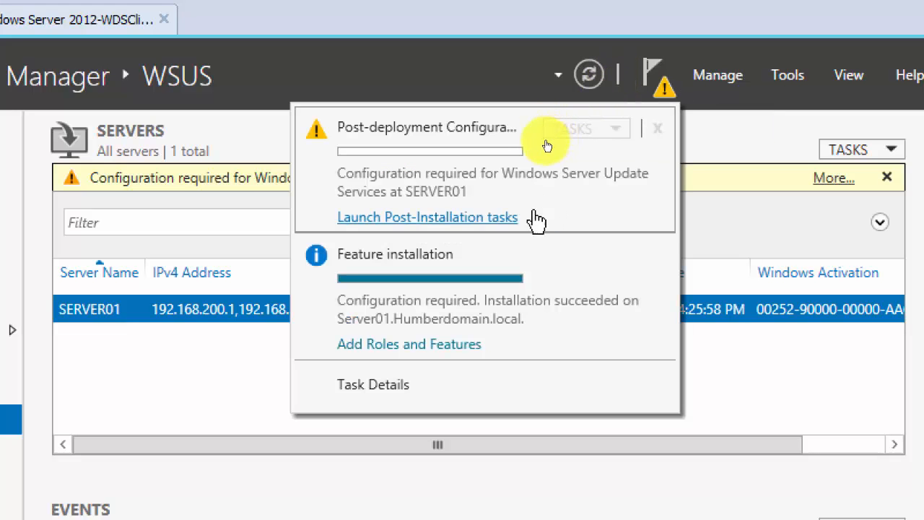
{"action": "left_click", "coordinate": [479, 218]}
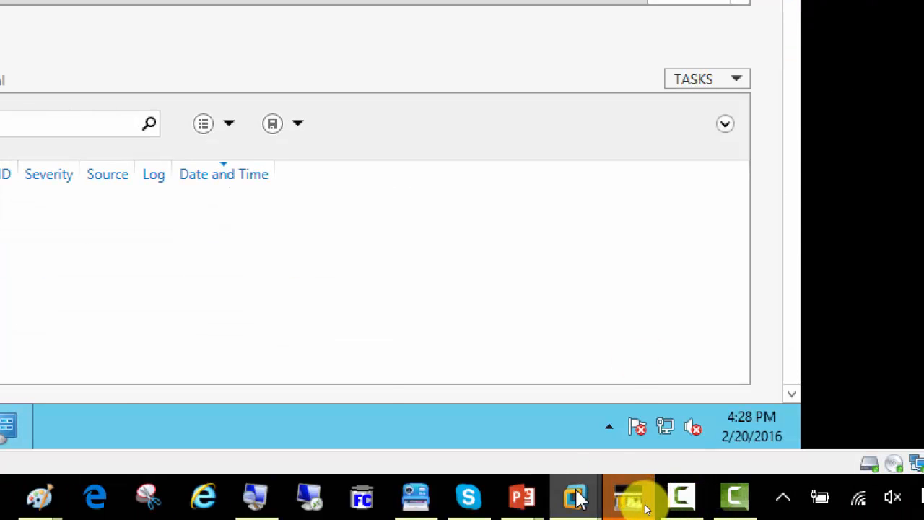
{"action": "mouse_move", "coordinate": [577, 497]}
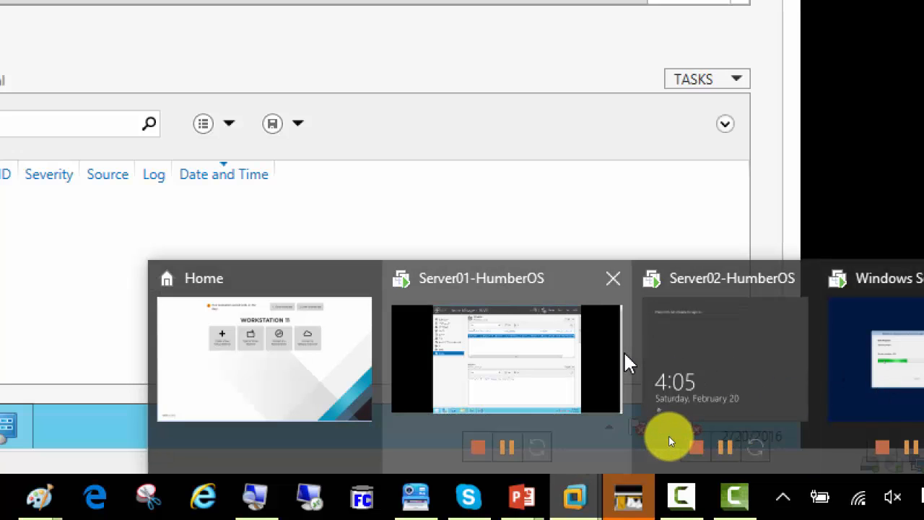
{"action": "mouse_move", "coordinate": [722, 502]}
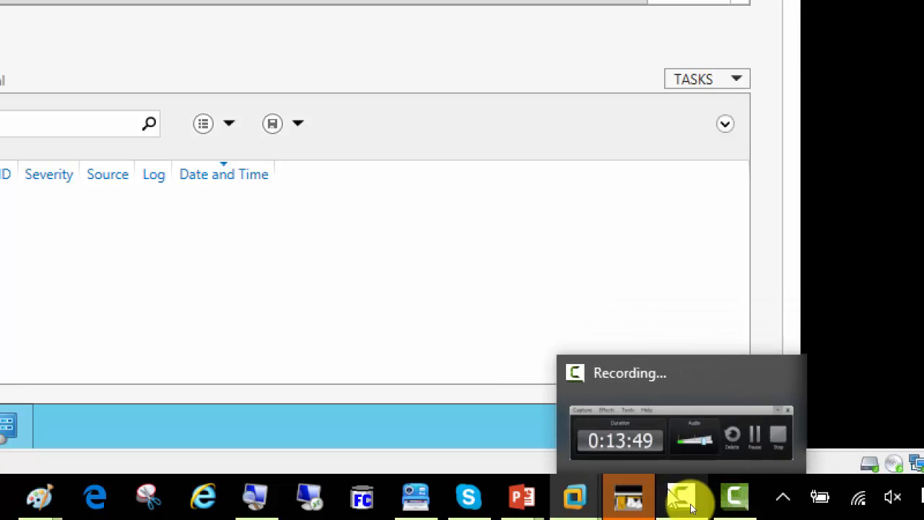
{"action": "left_click", "coordinate": [691, 507]}
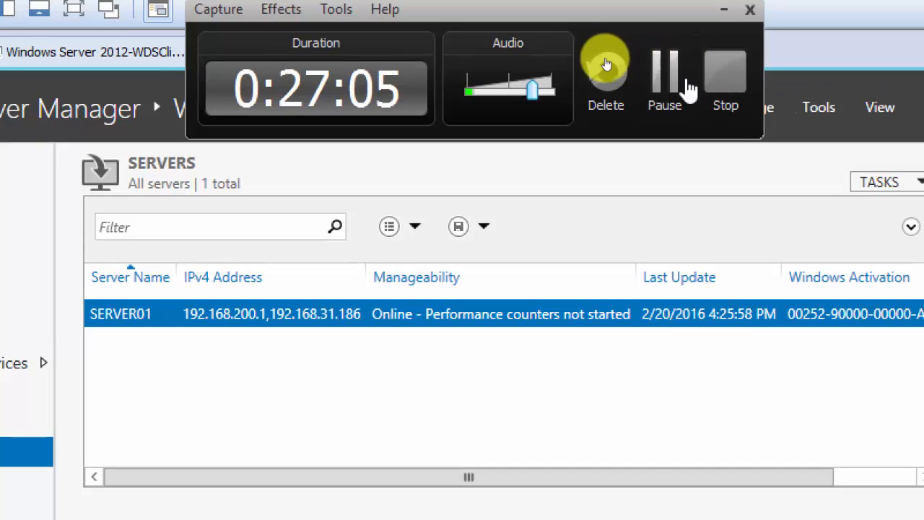
{"action": "left_click", "coordinate": [664, 91]}
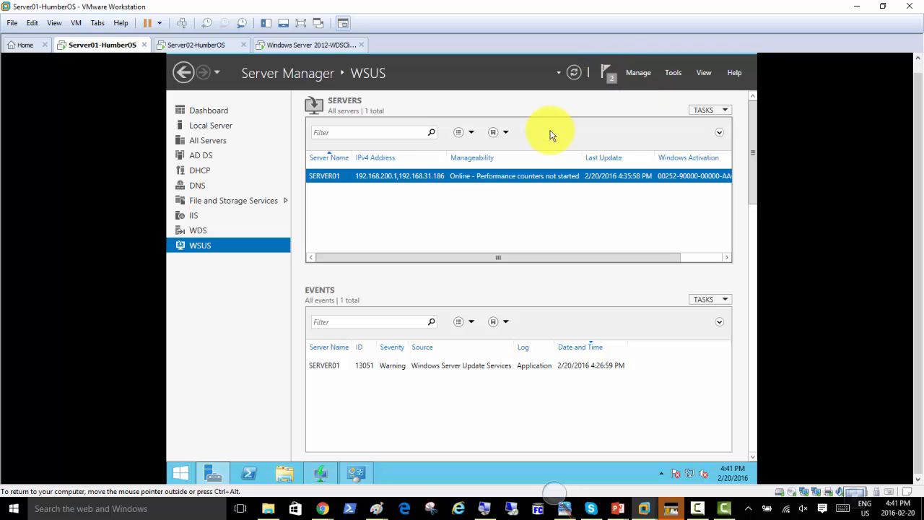
Launch the Windows Server Update Services console for SERVER01 from Server Manager, magnifying the screen to 200%.
{"action": "right_click", "coordinate": [398, 175]}
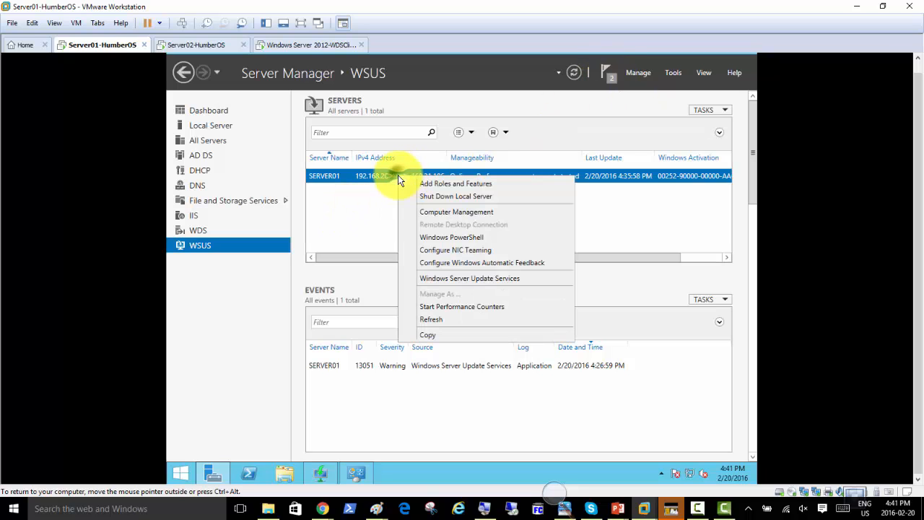
{"action": "left_click", "coordinate": [676, 73]}
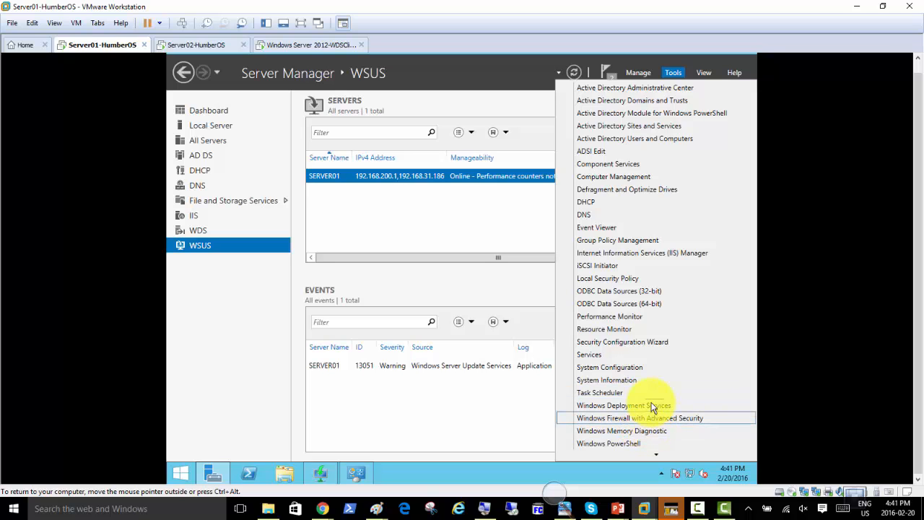
{"action": "mouse_move", "coordinate": [656, 455]}
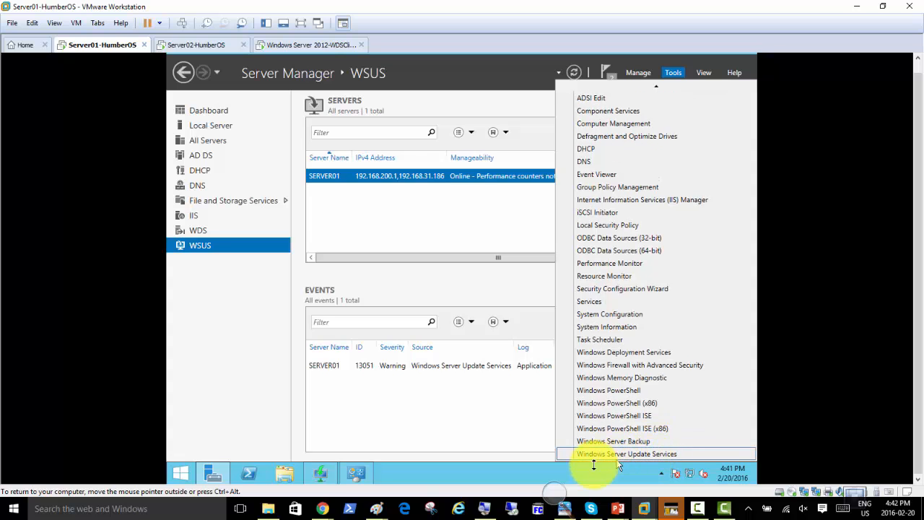
{"action": "left_click", "coordinate": [554, 492]}
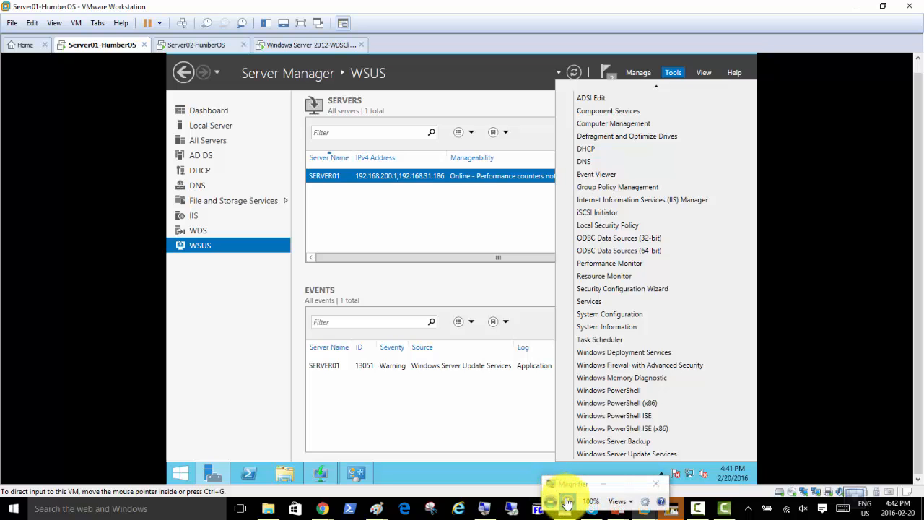
{"action": "left_click", "coordinate": [569, 501]}
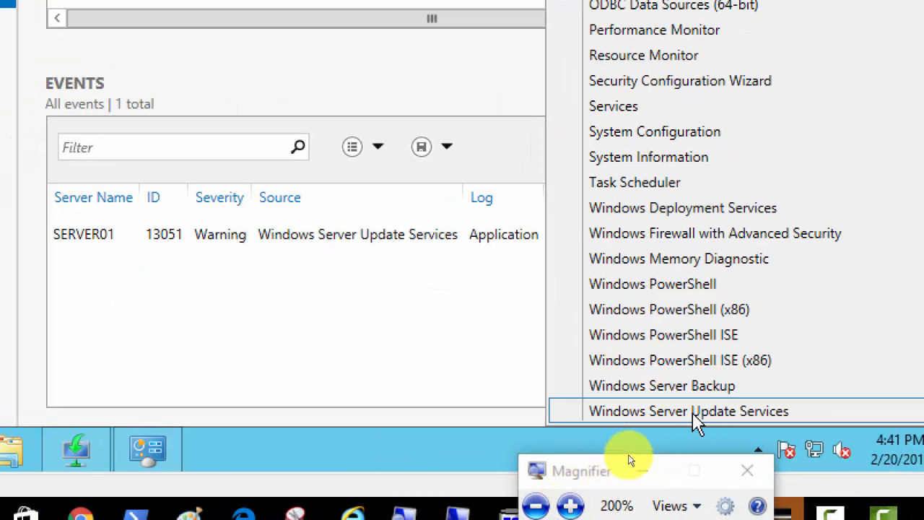
{"action": "left_click", "coordinate": [692, 413]}
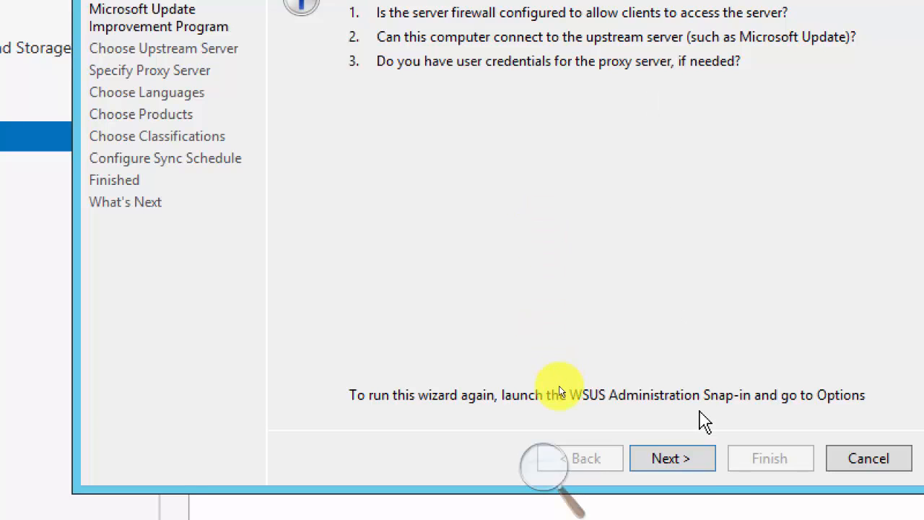
Proceed past the wizard's introduction and opt out of joining the Microsoft Update Improvement Program.
{"action": "left_click", "coordinate": [673, 460]}
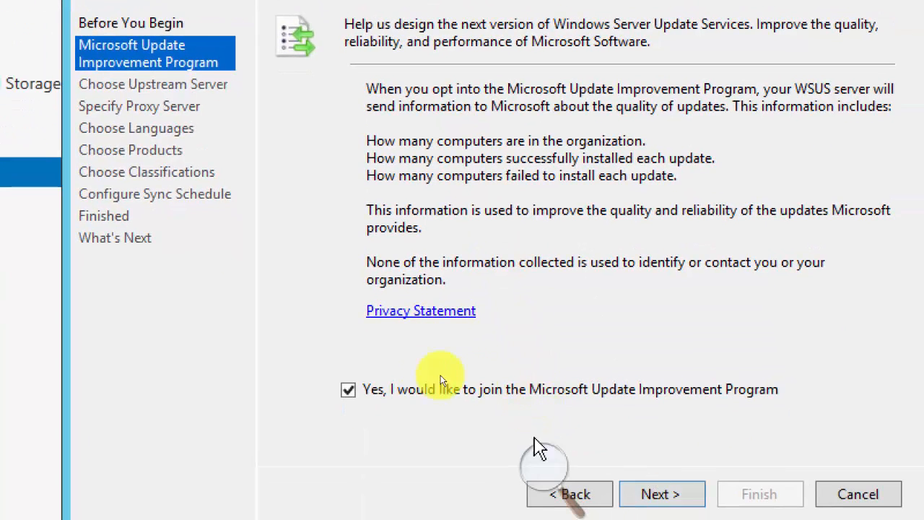
{"action": "left_click", "coordinate": [350, 391]}
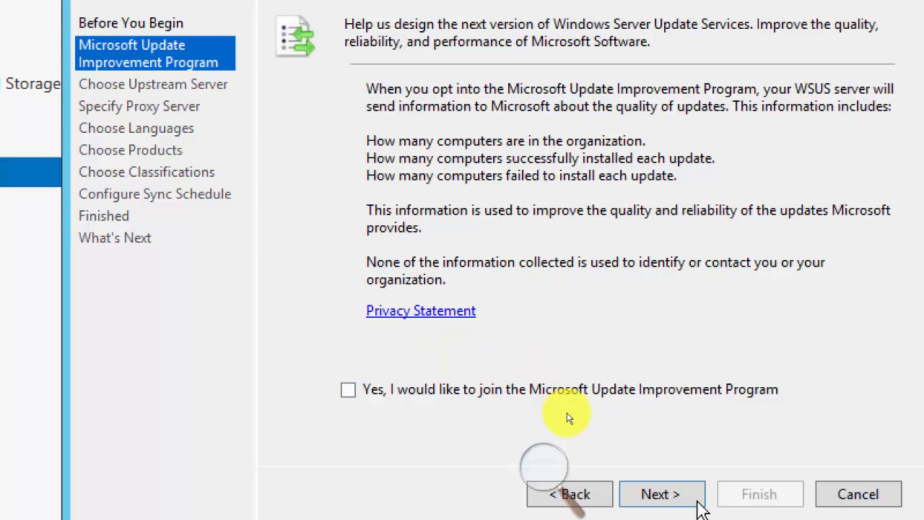
{"action": "left_click", "coordinate": [648, 482]}
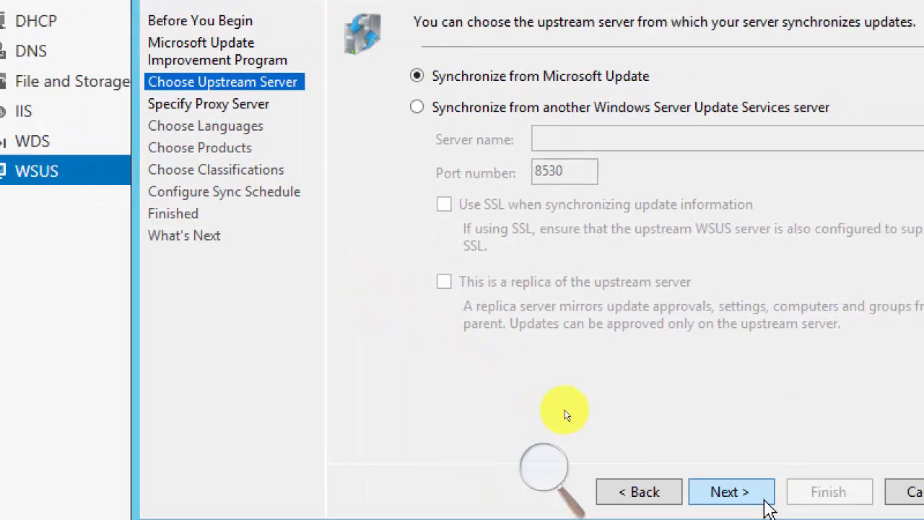
Keep synchronization from Microsoft Update without a proxy server, and start connecting to the upstream server to download update information.
{"action": "left_click", "coordinate": [711, 473]}
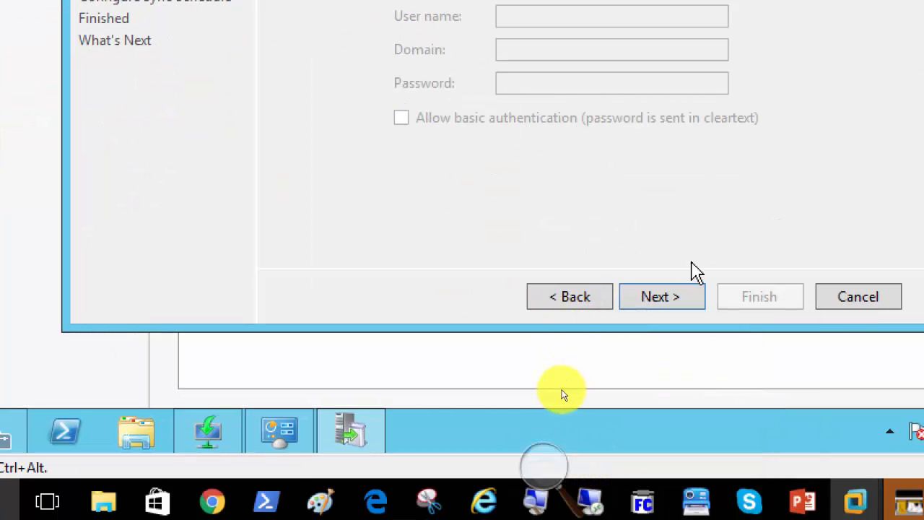
{"action": "left_click", "coordinate": [663, 304]}
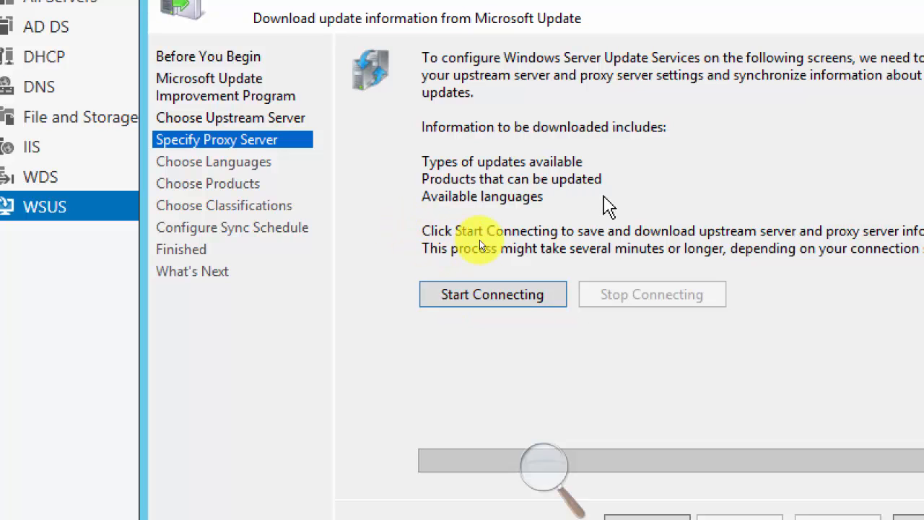
{"action": "left_click", "coordinate": [434, 291]}
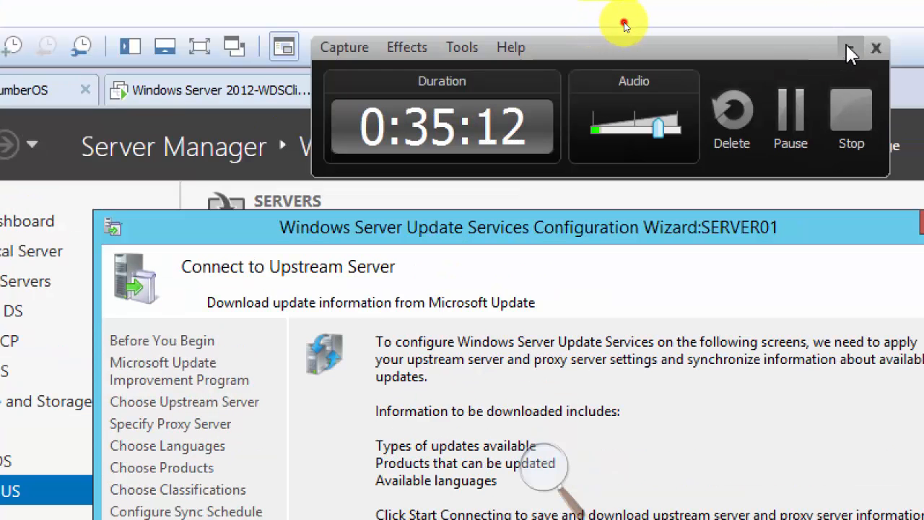
{"action": "left_click", "coordinate": [850, 49]}
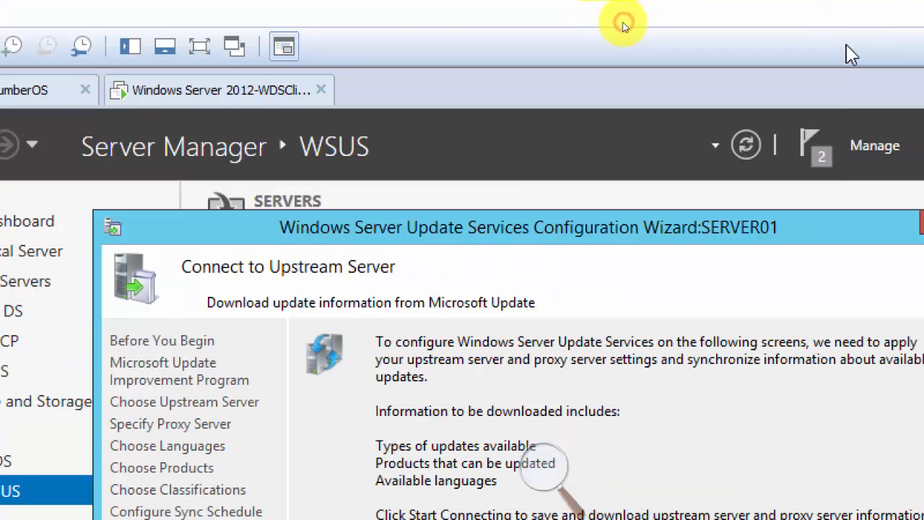
{"action": "left_click", "coordinate": [421, 472]}
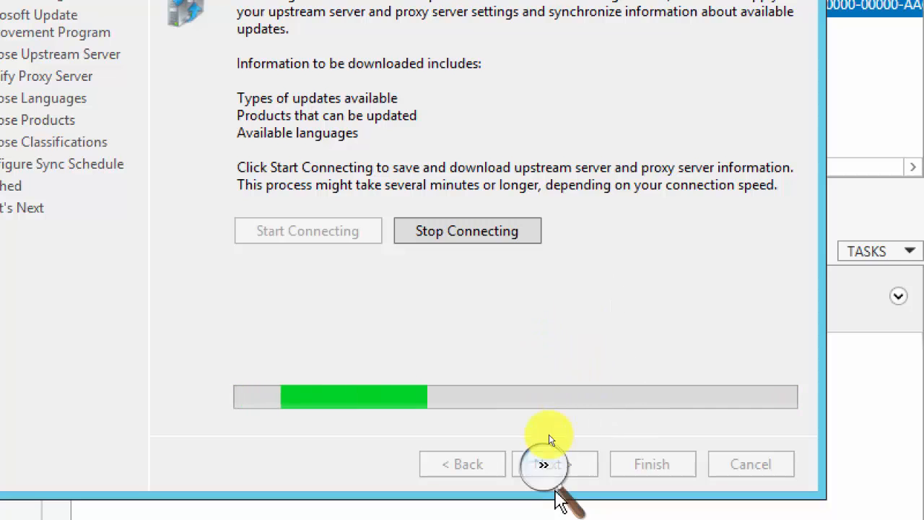
{"action": "left_click", "coordinate": [547, 468]}
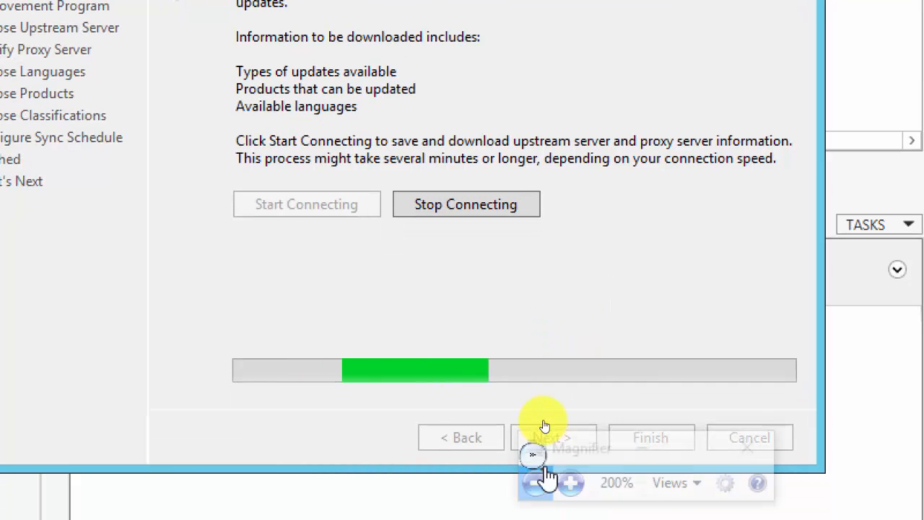
{"action": "left_click", "coordinate": [537, 481]}
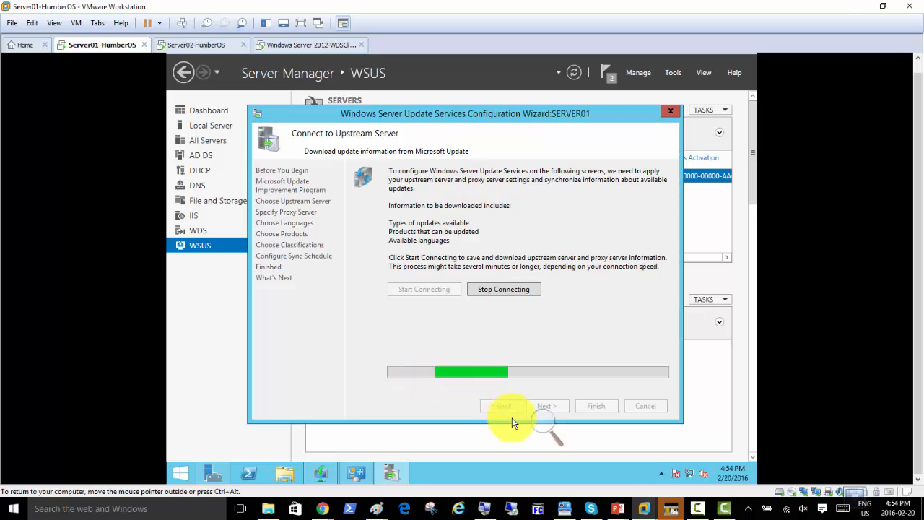
Switch to the WSUS.pptx presentation in PowerPoint and review slides 17 and 18 on Server02 additions and the initial installation popup.
{"action": "mouse_move", "coordinate": [618, 509]}
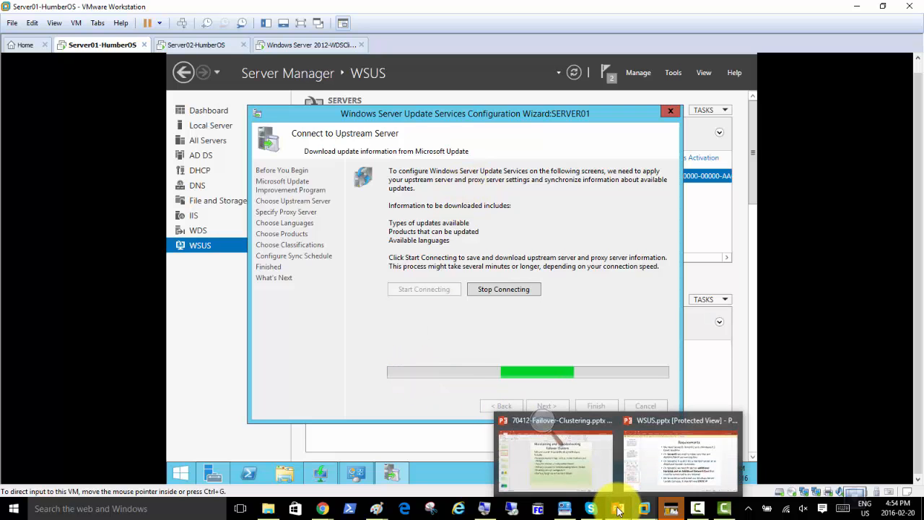
{"action": "left_click", "coordinate": [669, 456]}
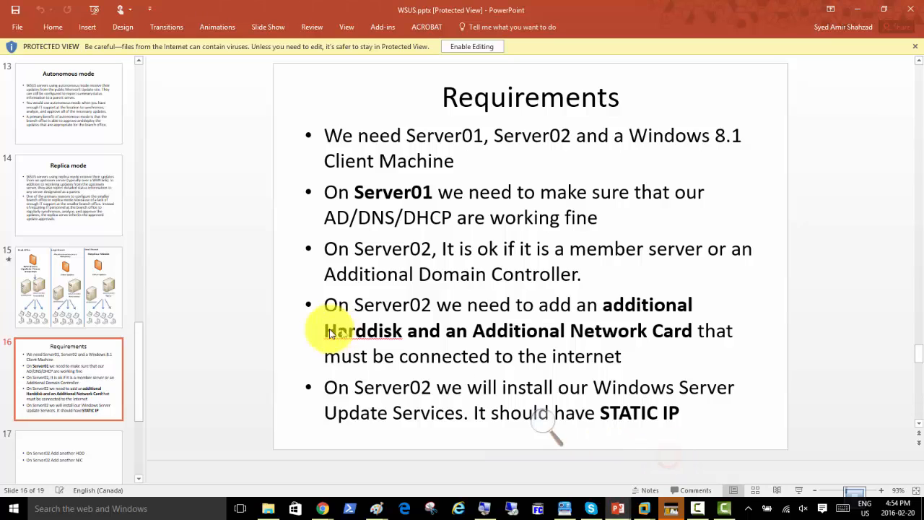
{"action": "left_click", "coordinate": [58, 456]}
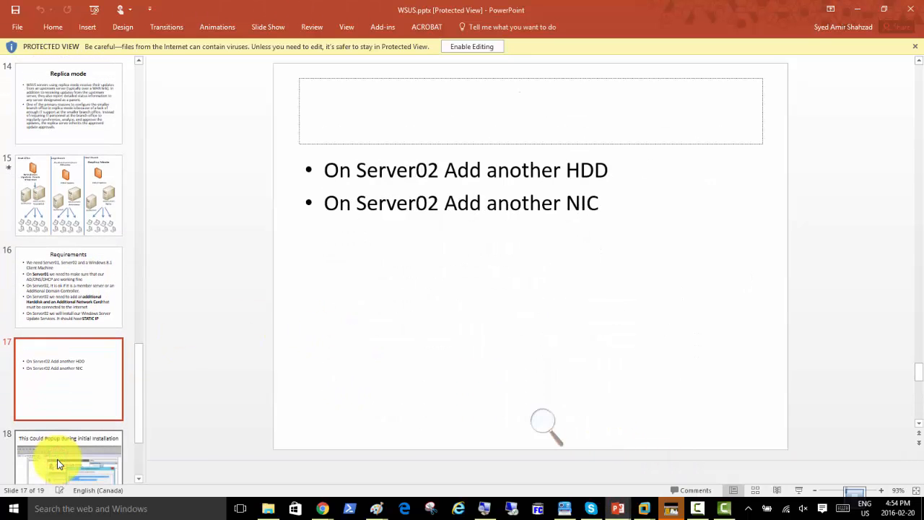
{"action": "left_click", "coordinate": [58, 463]}
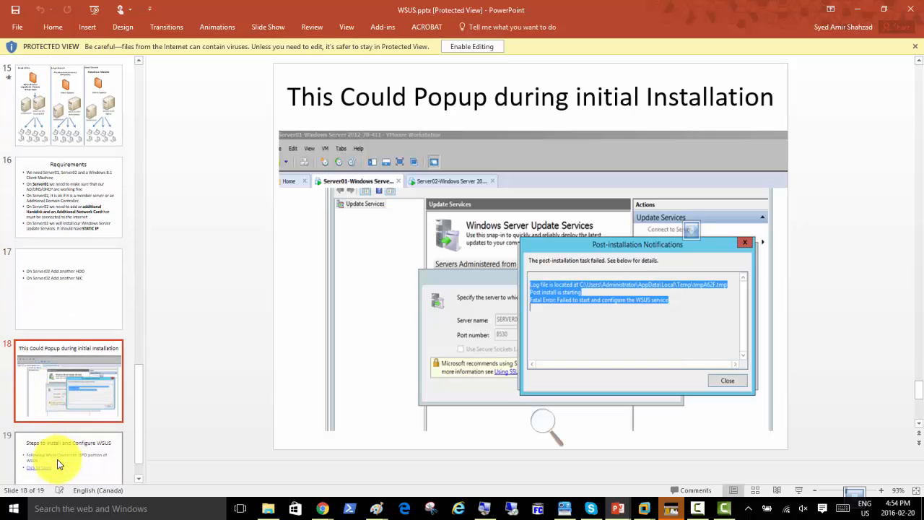
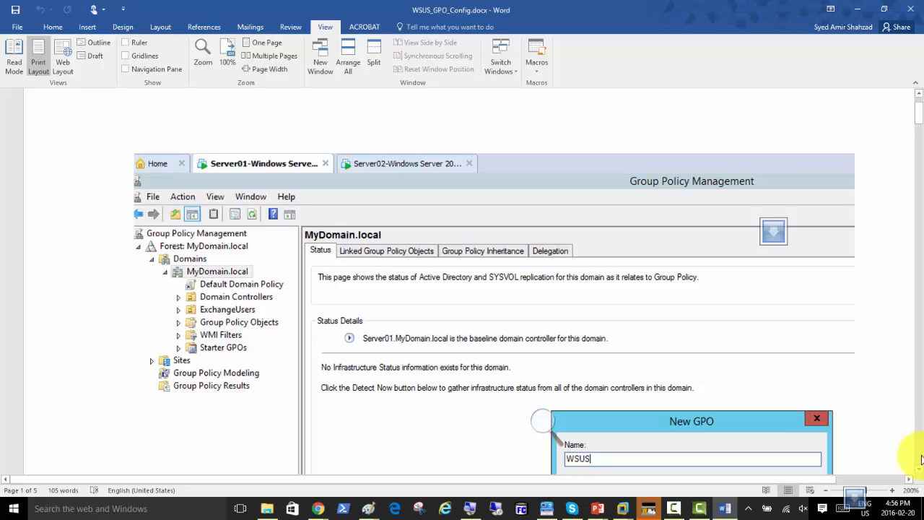
Review the WSUS_GPO_Config.docx screenshots on creating a GPO named WSUS and opening it in the Group Policy Management Editor.
{"action": "left_click", "coordinate": [919, 468]}
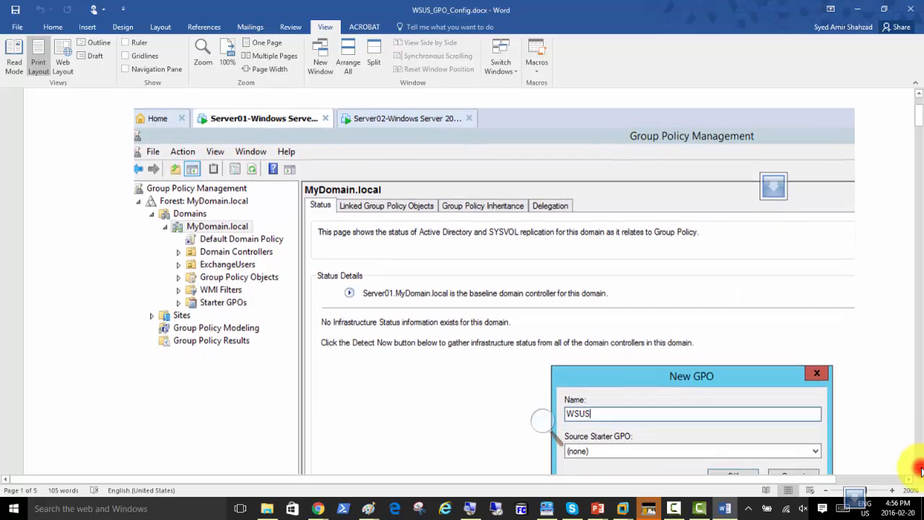
{"action": "left_click", "coordinate": [766, 490]}
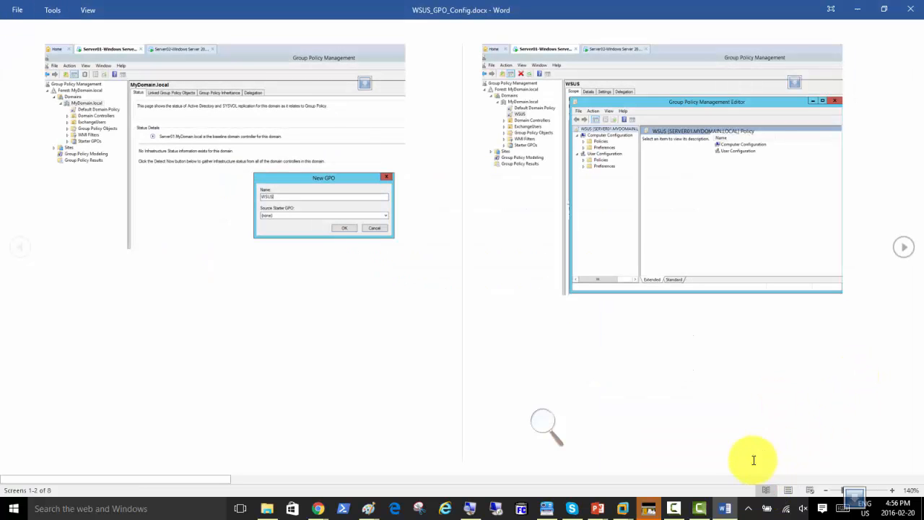
{"action": "left_click", "coordinate": [789, 490]}
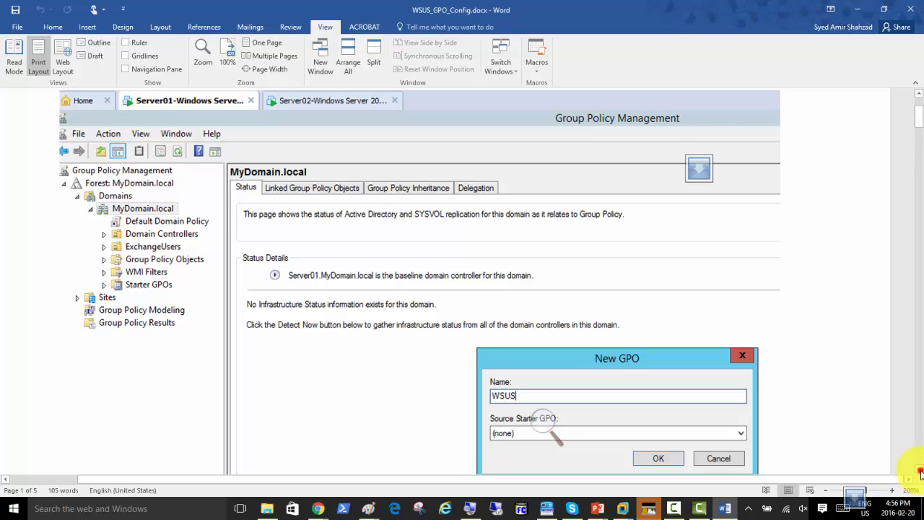
{"action": "left_click", "coordinate": [919, 471]}
{"action": "left_click", "coordinate": [919, 471]}
{"action": "left_click", "coordinate": [919, 471]}
{"action": "left_click", "coordinate": [919, 471]}
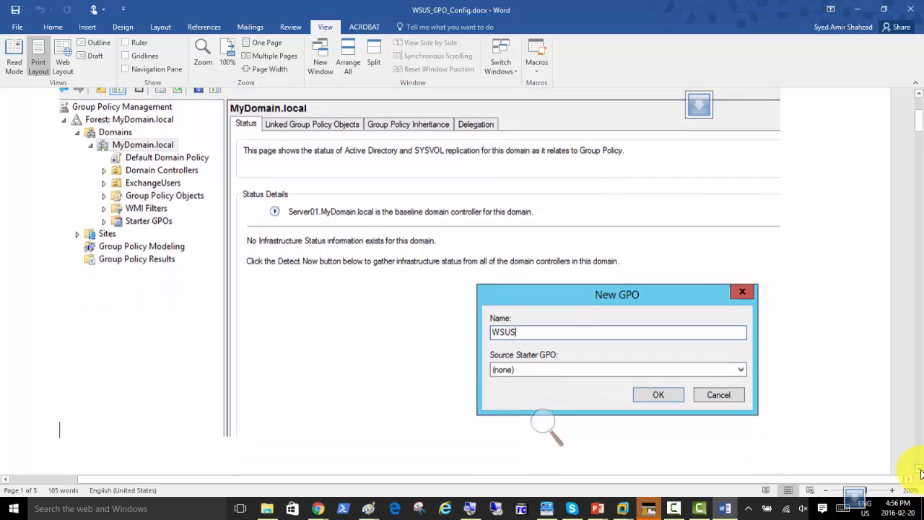
{"action": "left_click", "coordinate": [919, 471]}
{"action": "left_click", "coordinate": [919, 471]}
{"action": "left_click", "coordinate": [919, 471]}
{"action": "left_click", "coordinate": [920, 471]}
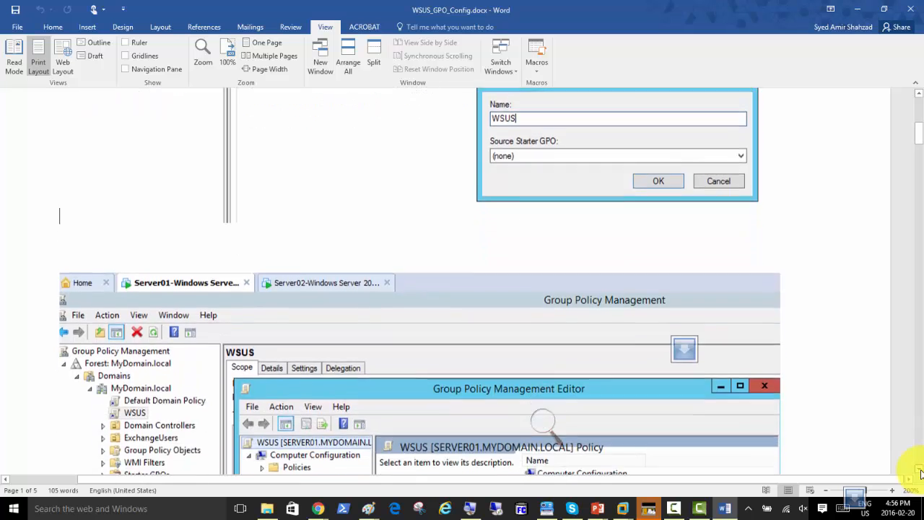
{"action": "left_click", "coordinate": [920, 471]}
{"action": "left_click", "coordinate": [920, 471]}
{"action": "left_click", "coordinate": [919, 471]}
{"action": "left_click", "coordinate": [919, 471]}
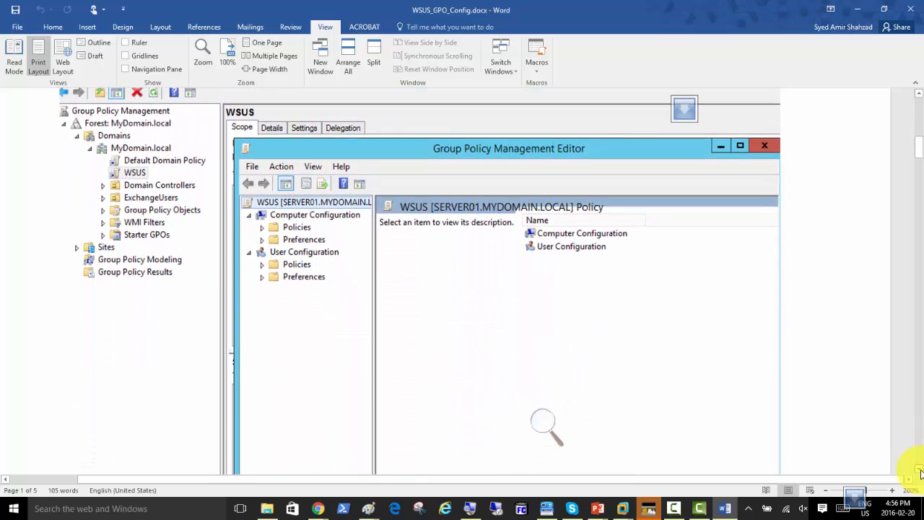
{"action": "left_click", "coordinate": [919, 471]}
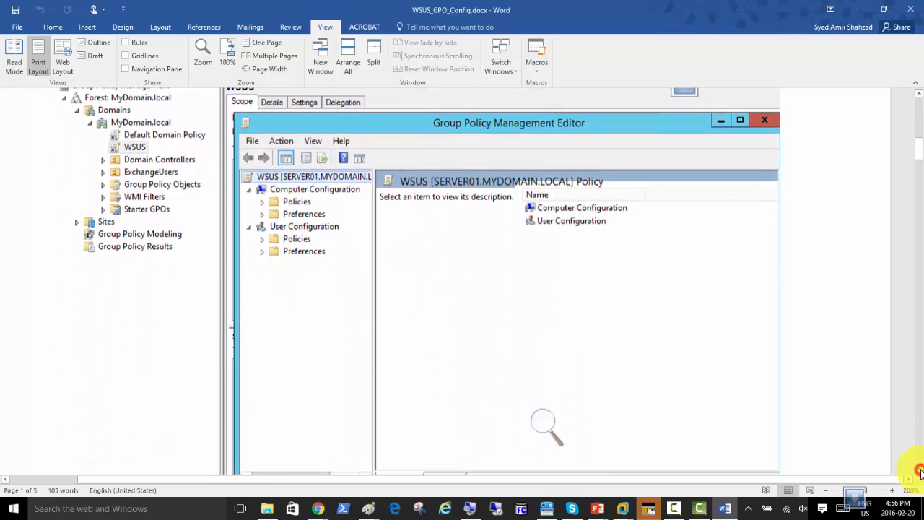
{"action": "left_click", "coordinate": [920, 471]}
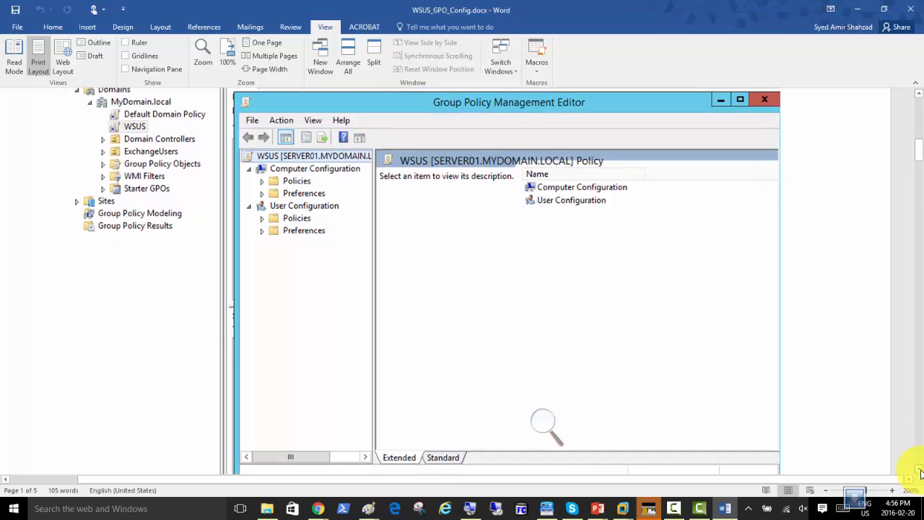
{"action": "left_click", "coordinate": [919, 471]}
{"action": "left_click", "coordinate": [920, 471]}
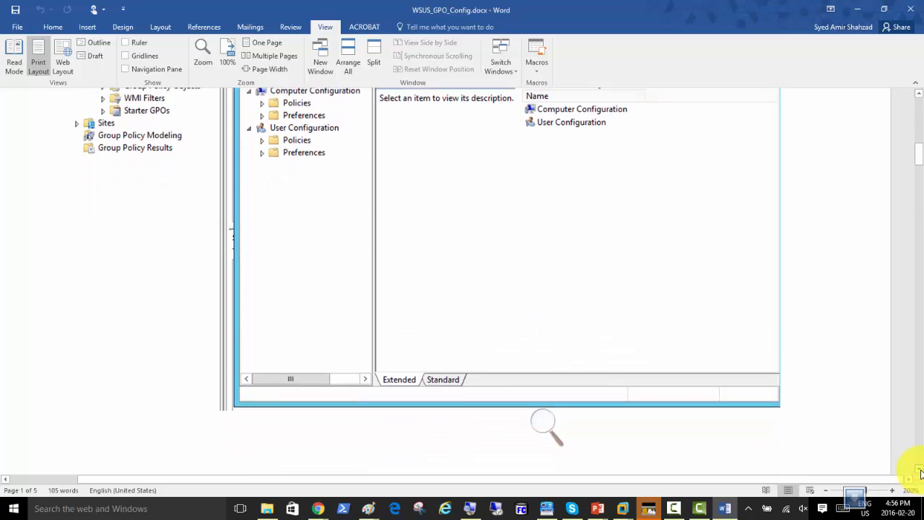
Examine the document's screenshots of the Administrative Templates path to Windows Components and the Configure Automatic Updates policy settings.
{"action": "left_click", "coordinate": [919, 471]}
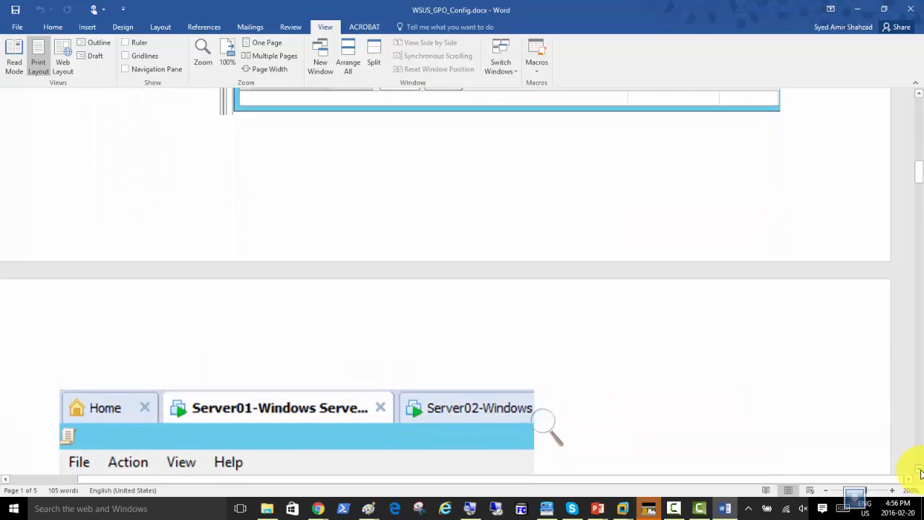
{"action": "left_click", "coordinate": [919, 470]}
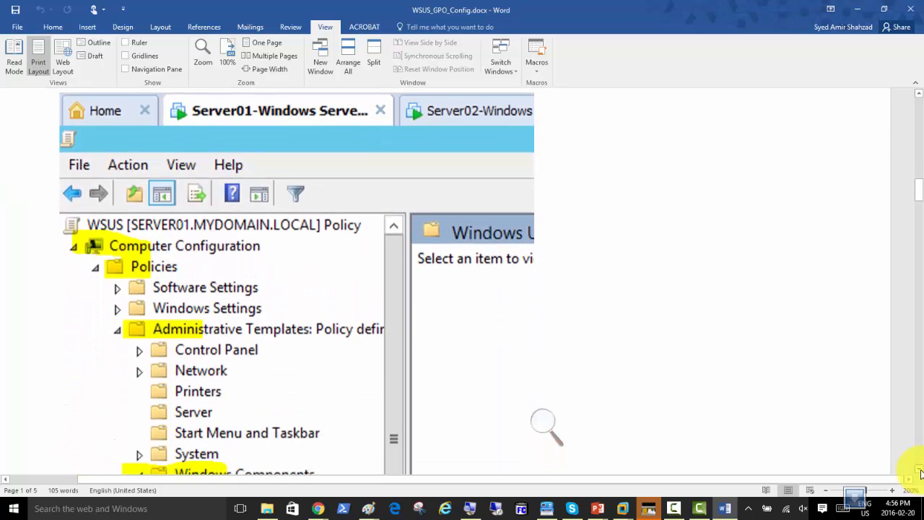
{"action": "left_click", "coordinate": [919, 471]}
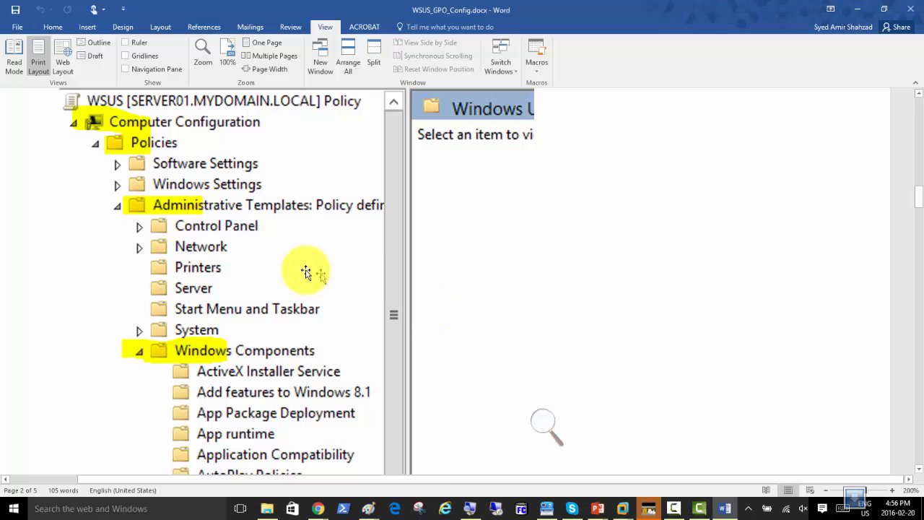
{"action": "left_click", "coordinate": [920, 471]}
{"action": "left_click", "coordinate": [919, 471]}
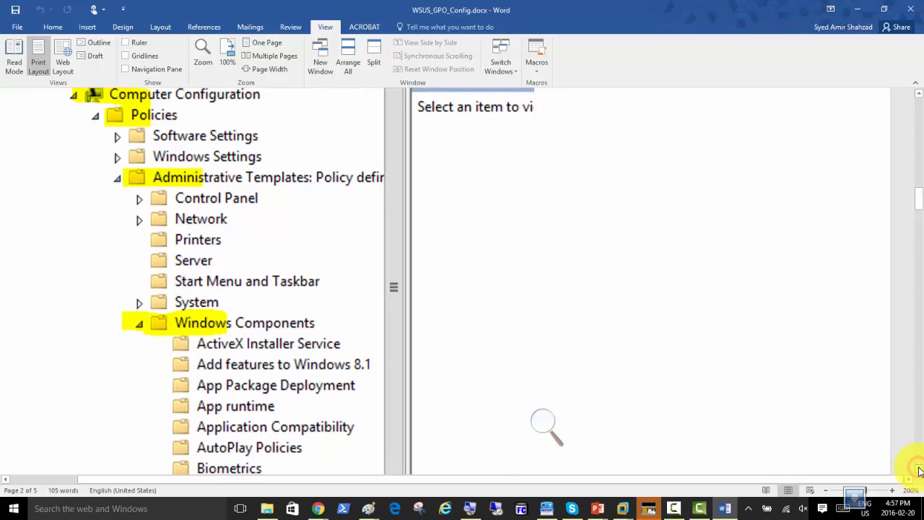
{"action": "left_click_drag", "start_coordinate": [919, 471], "coordinate": [919, 471]}
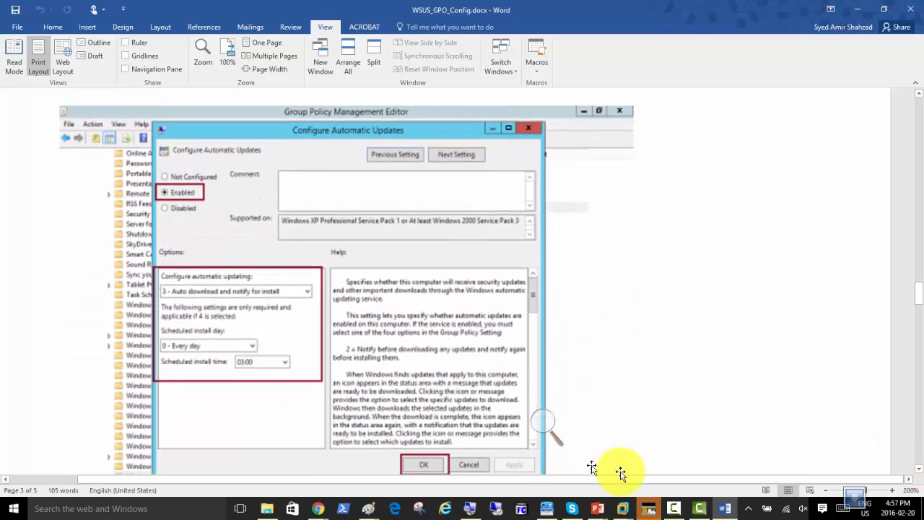
Switch to the Server01-HumberOS virtual machine in VMware Workstation and continue the magnified WSUS wizard with updates downloaded only in English.
{"action": "left_click", "coordinate": [622, 509]}
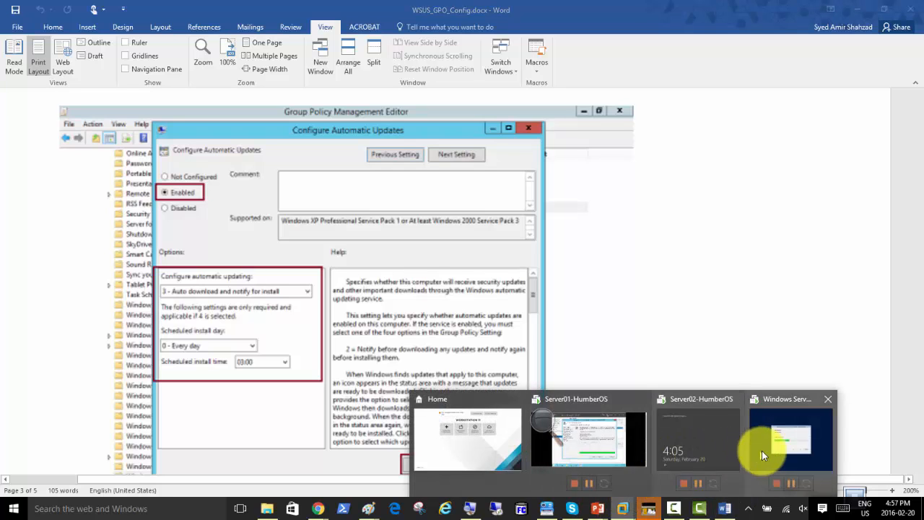
{"action": "left_click", "coordinate": [601, 444]}
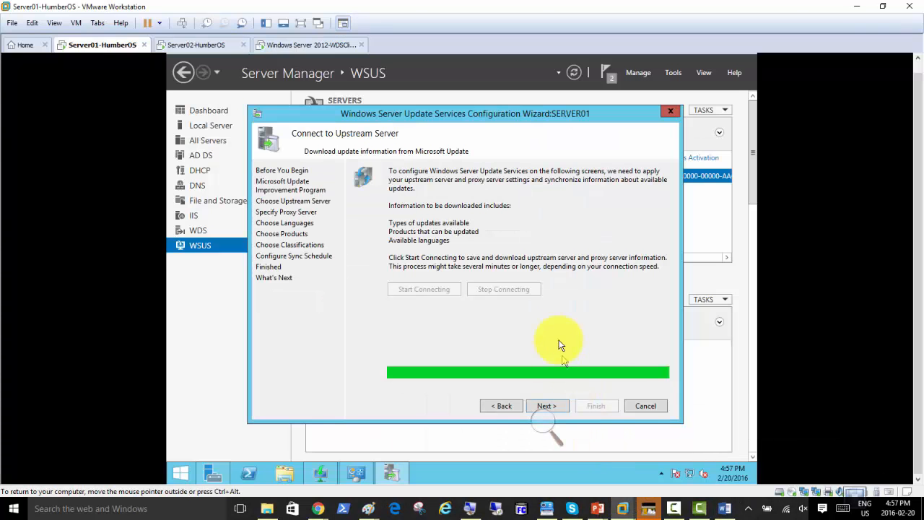
{"action": "left_click", "coordinate": [547, 409]}
{"action": "key", "text": "super+plus"}
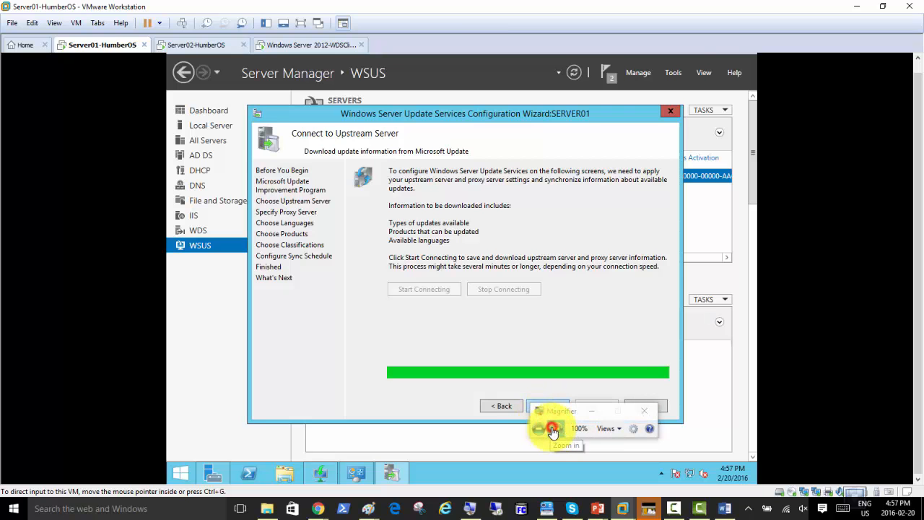
{"action": "left_click", "coordinate": [553, 428]}
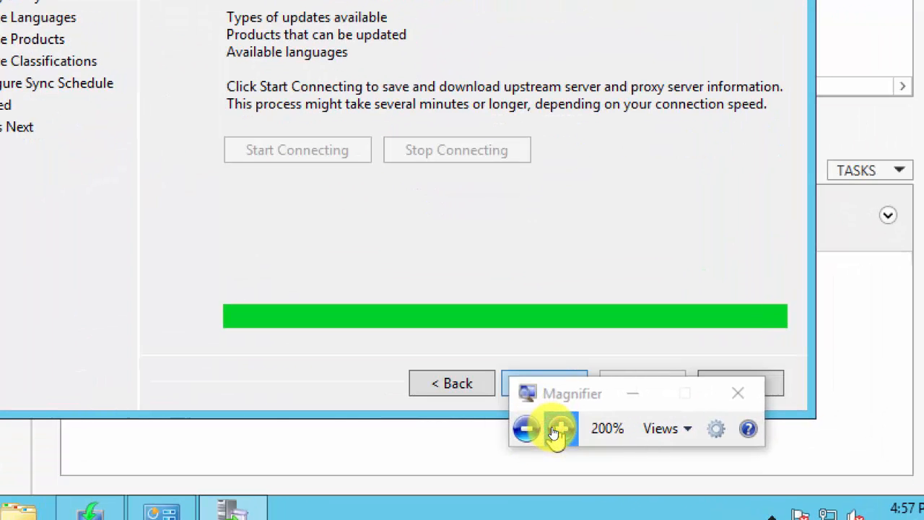
{"action": "left_click", "coordinate": [632, 395]}
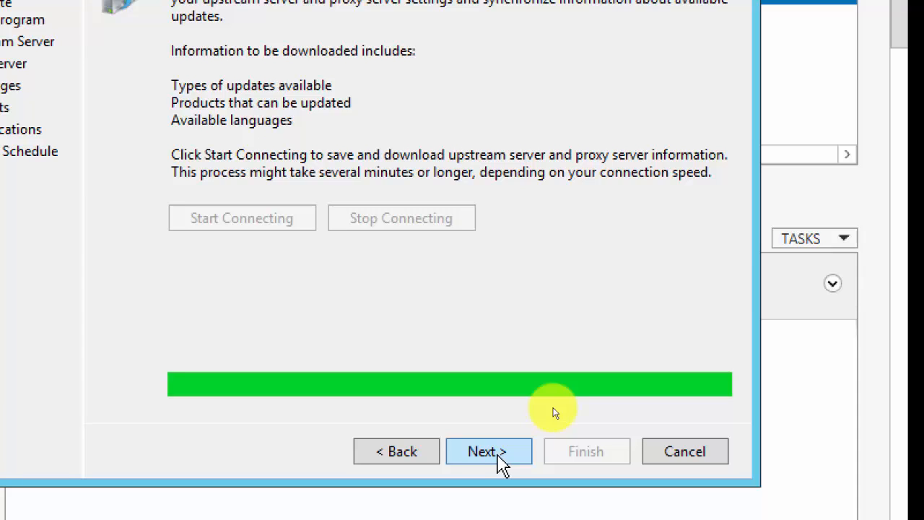
{"action": "left_click", "coordinate": [501, 462]}
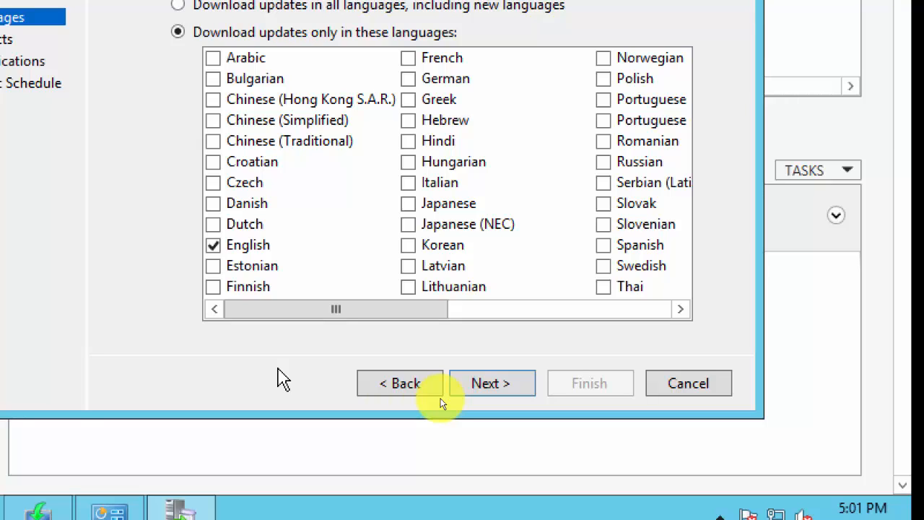
{"action": "left_click", "coordinate": [490, 388]}
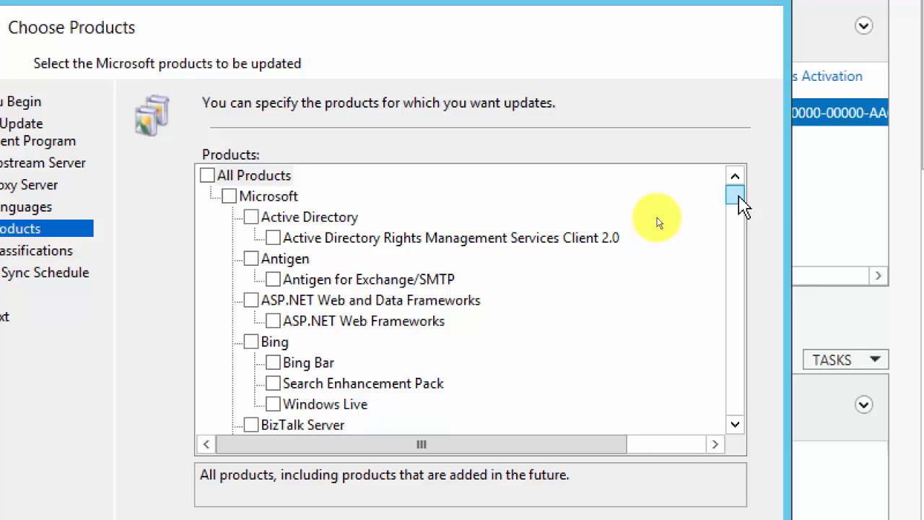
Select Windows Server 2012 R2 among the products to update, leaving All Products unselected, and proceed to the classifications.
{"action": "left_click", "coordinate": [212, 177]}
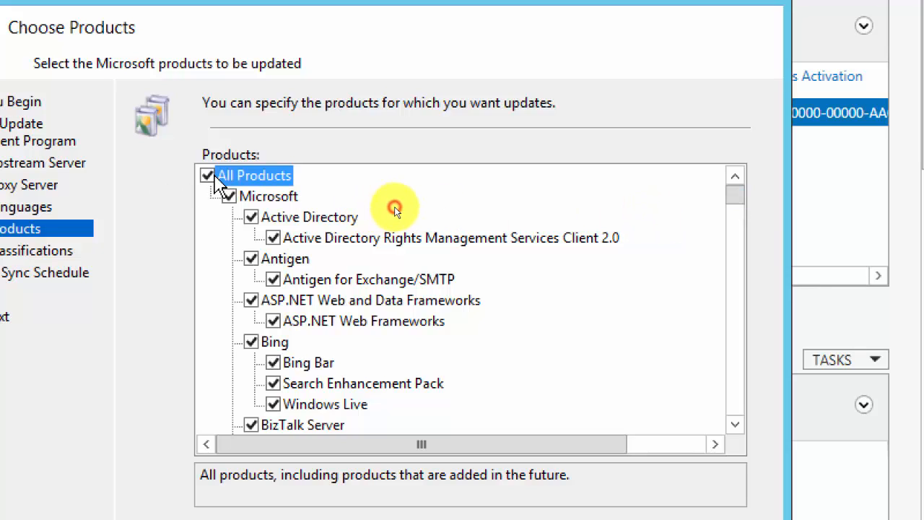
{"action": "left_click", "coordinate": [208, 176]}
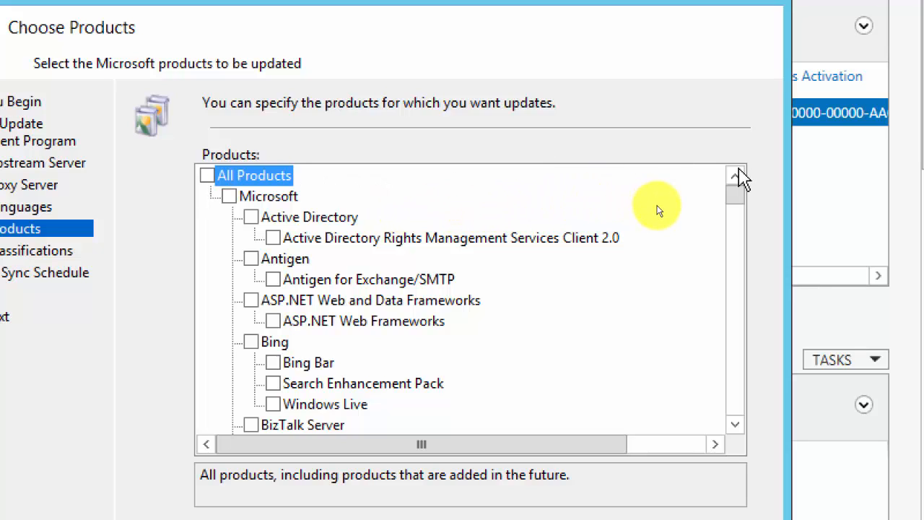
{"action": "left_click", "coordinate": [734, 204]}
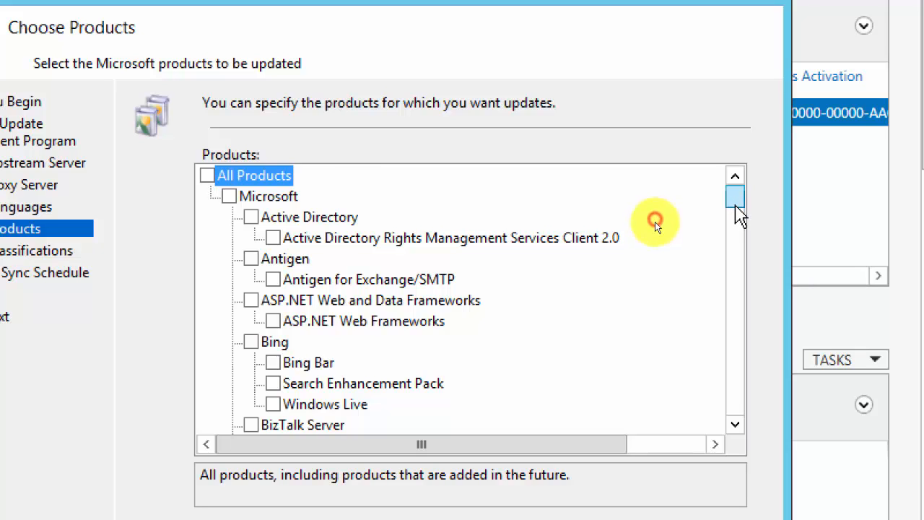
{"action": "left_click_drag", "start_coordinate": [736, 208], "coordinate": [735, 216]}
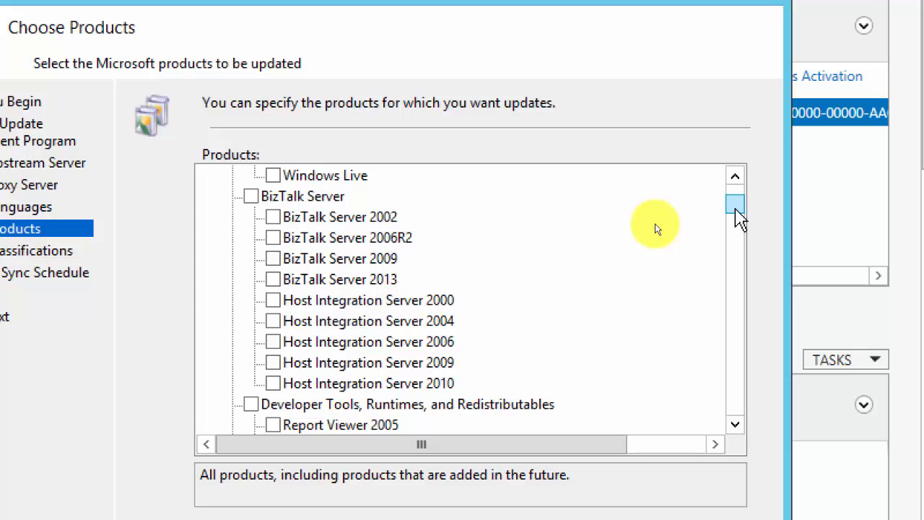
{"action": "left_click_drag", "start_coordinate": [736, 210], "coordinate": [737, 314]}
{"action": "left_click_drag", "start_coordinate": [738, 313], "coordinate": [738, 397]}
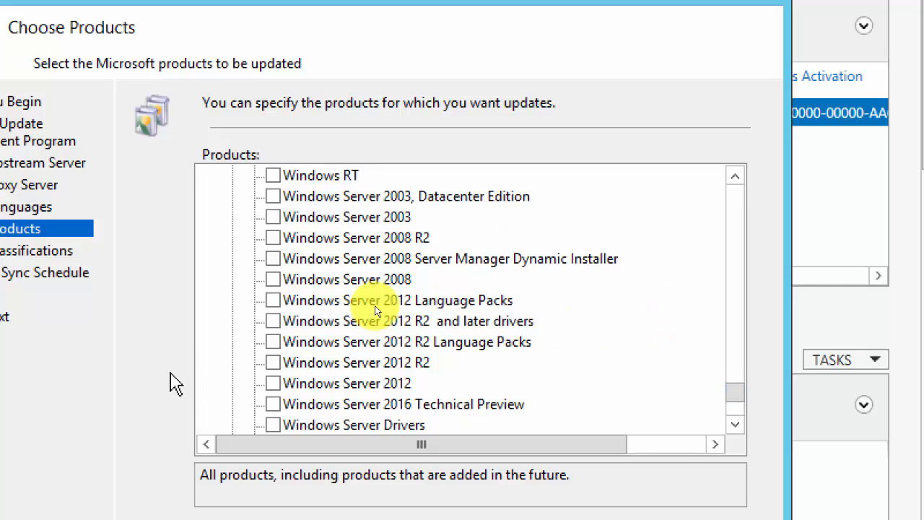
{"action": "left_click", "coordinate": [274, 363]}
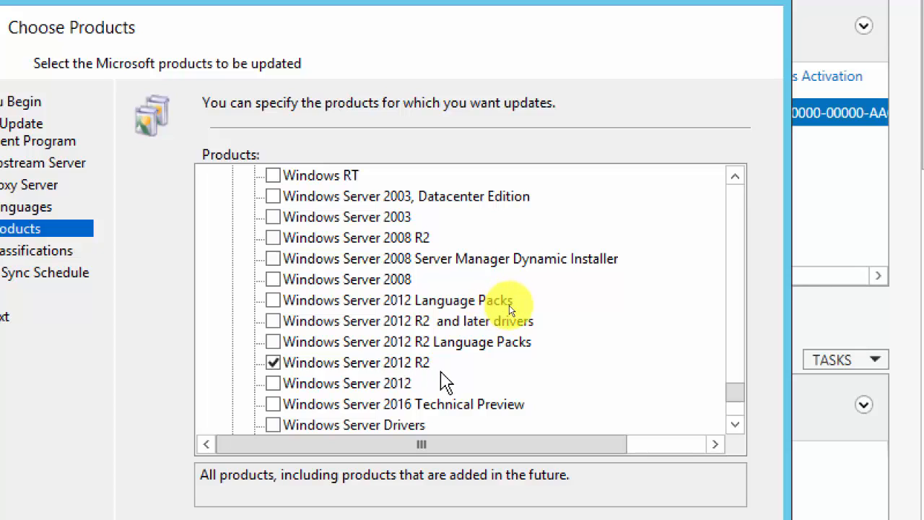
{"action": "left_click_drag", "start_coordinate": [741, 395], "coordinate": [745, 413]}
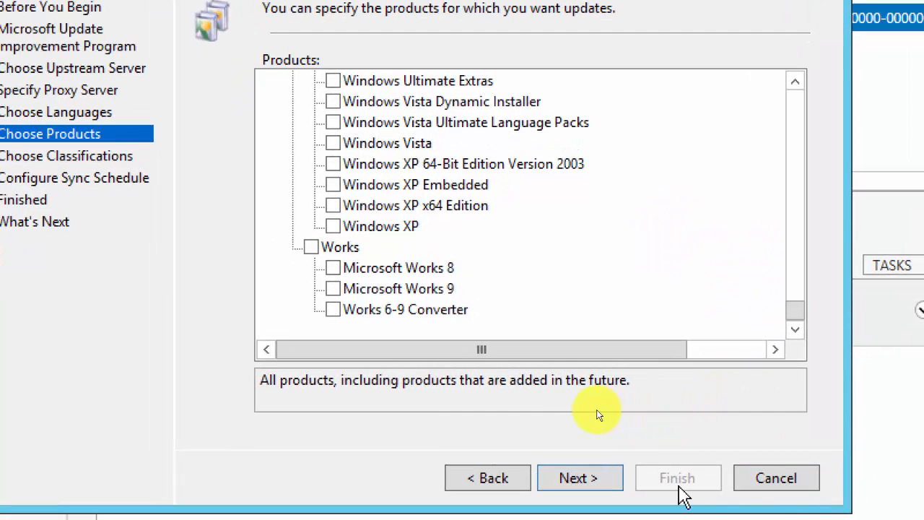
{"action": "left_click", "coordinate": [582, 484]}
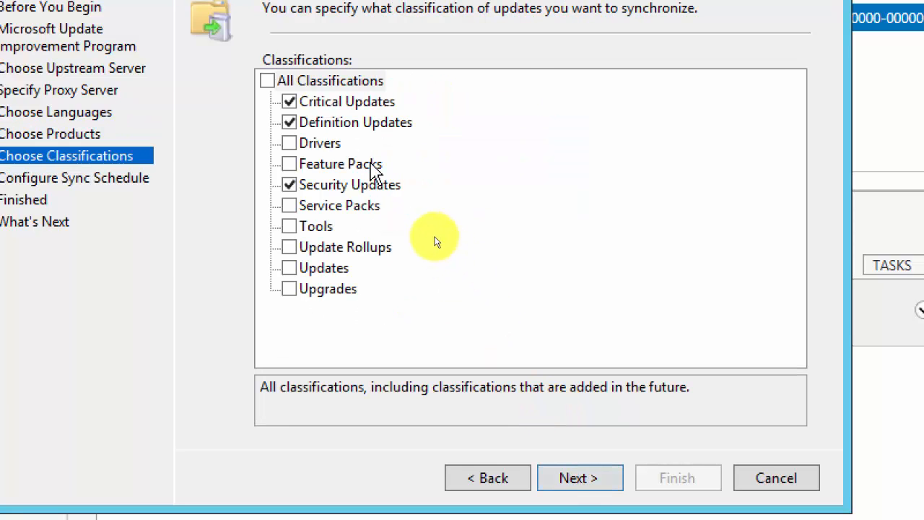
Review the update classification descriptions and keep Critical Updates, Definition Updates and Security Updates selected for synchronization.
{"action": "left_click", "coordinate": [365, 102]}
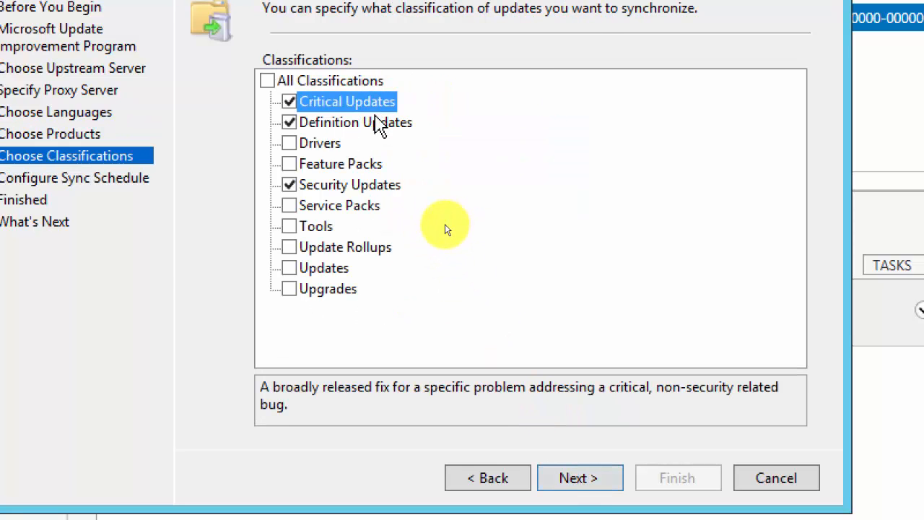
{"action": "left_click", "coordinate": [375, 119]}
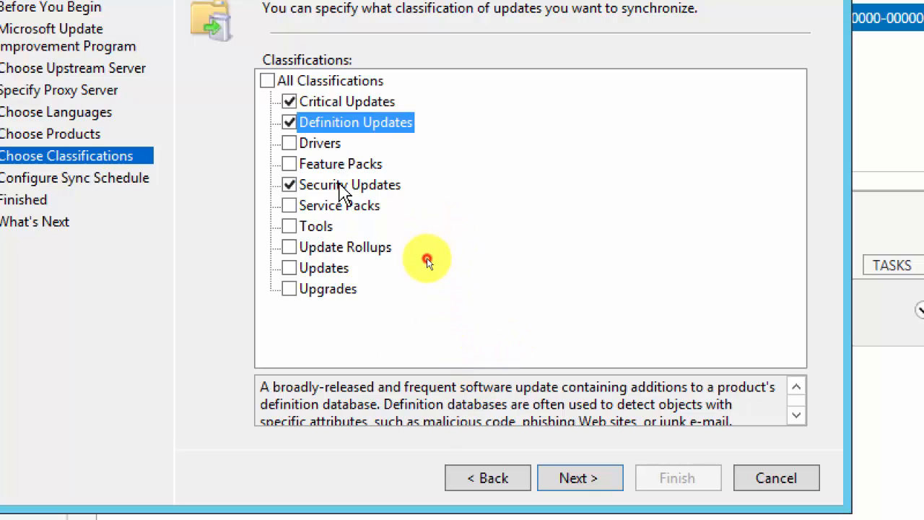
{"action": "left_click", "coordinate": [346, 186]}
{"action": "left_click", "coordinate": [364, 209]}
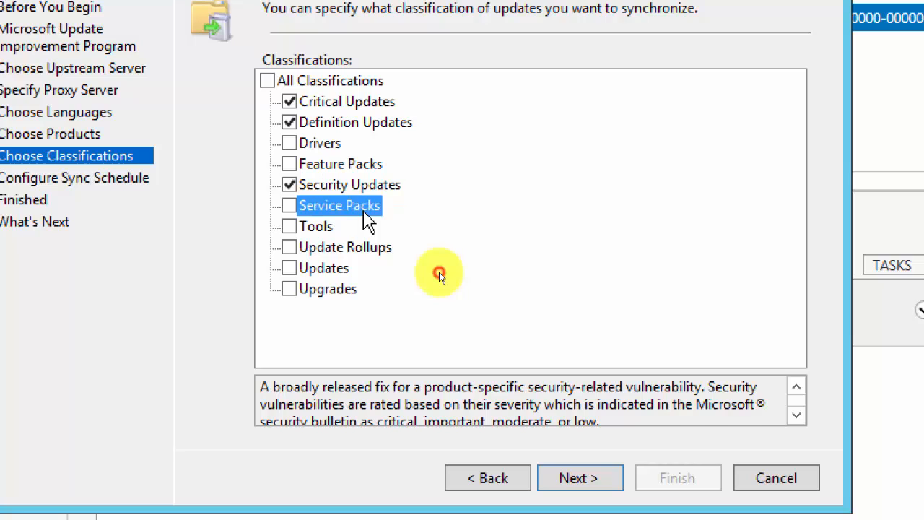
{"action": "left_click", "coordinate": [329, 228]}
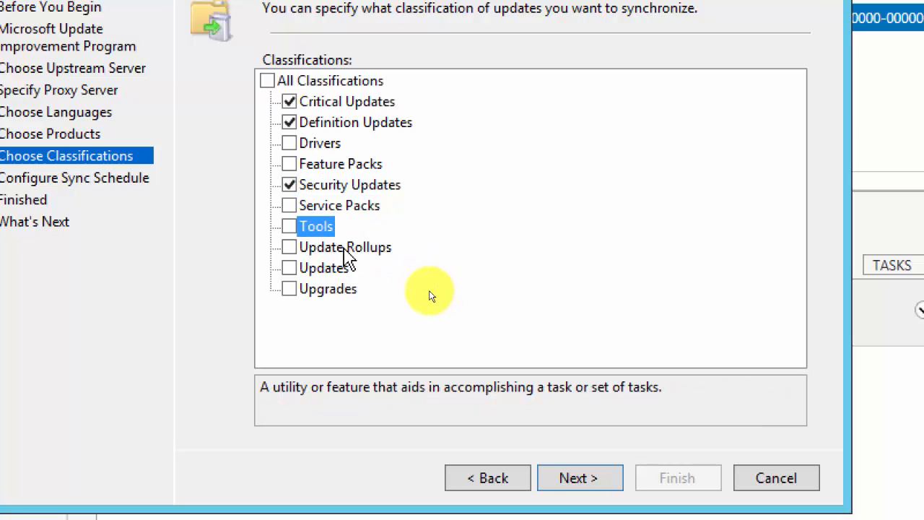
{"action": "left_click", "coordinate": [346, 250]}
{"action": "left_click", "coordinate": [330, 271]}
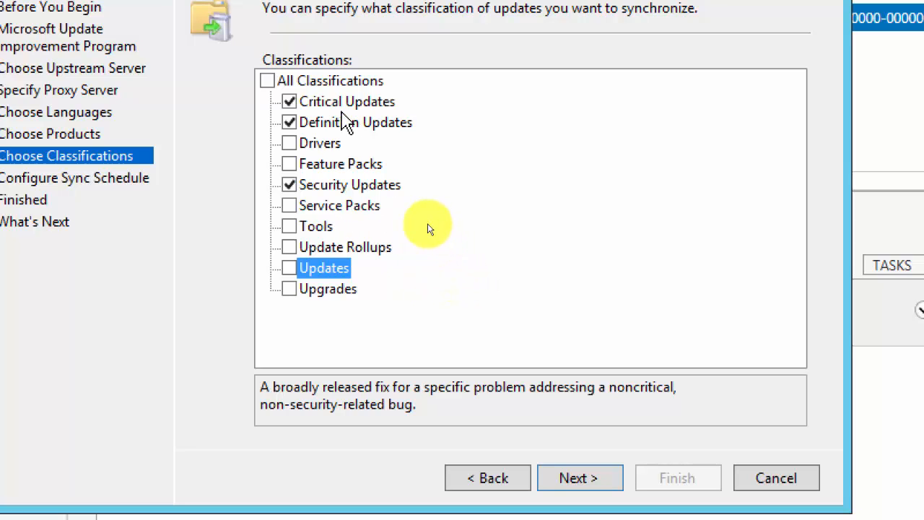
{"action": "left_click", "coordinate": [347, 123]}
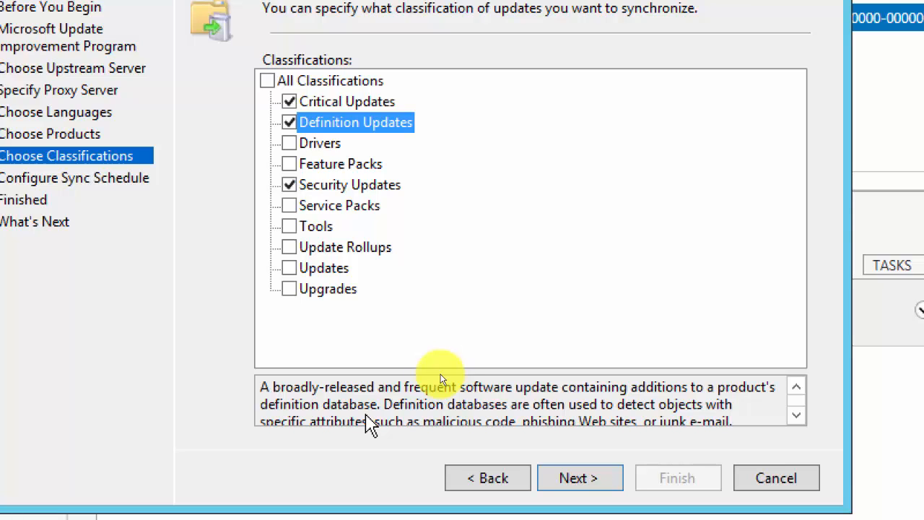
{"action": "left_click", "coordinate": [797, 416]}
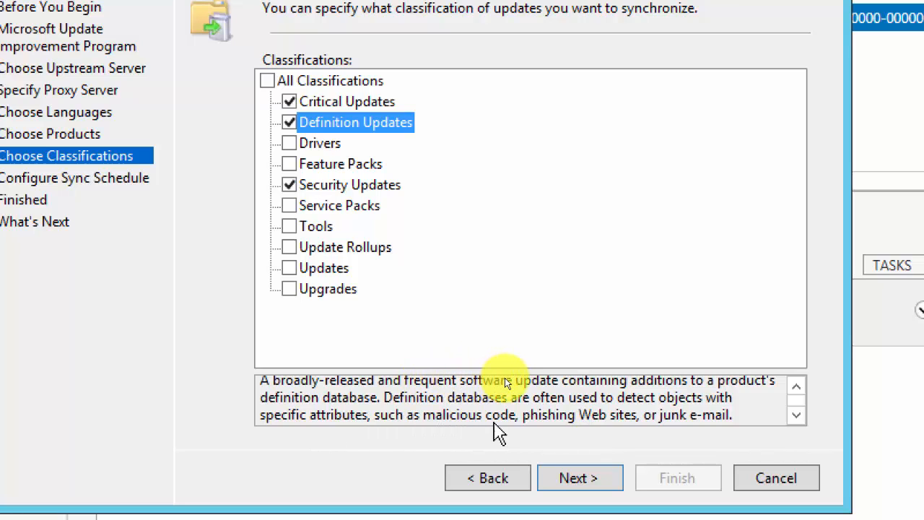
{"action": "left_click", "coordinate": [801, 418]}
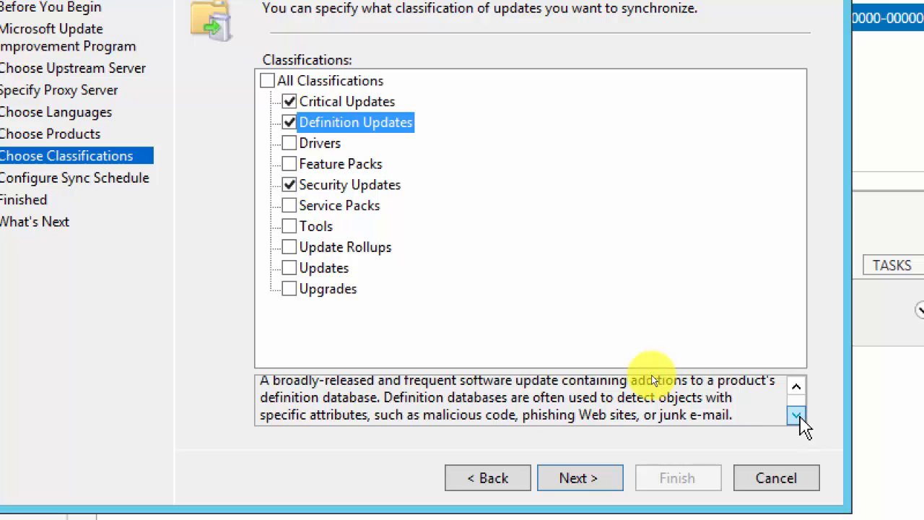
{"action": "left_click", "coordinate": [570, 482]}
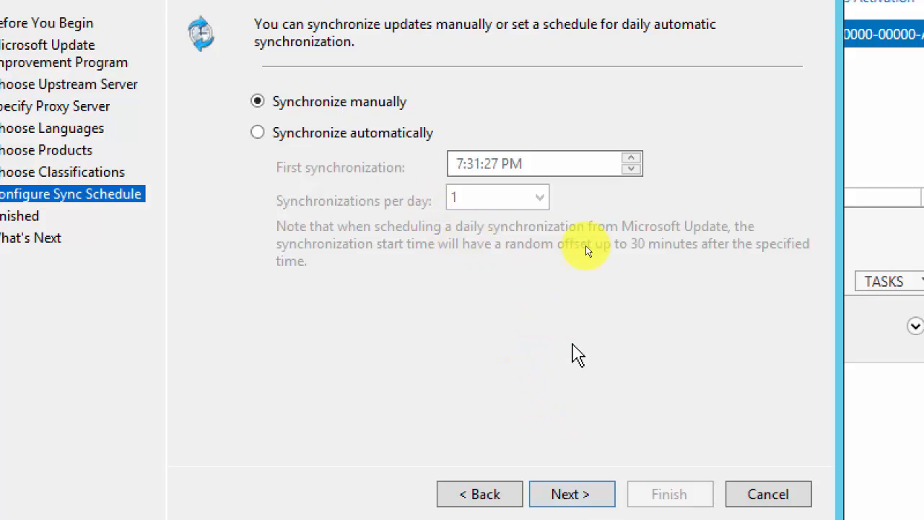
Keep manual synchronization and finish the WSUS configuration wizard with the initial synchronization set to begin.
{"action": "left_click", "coordinate": [572, 500]}
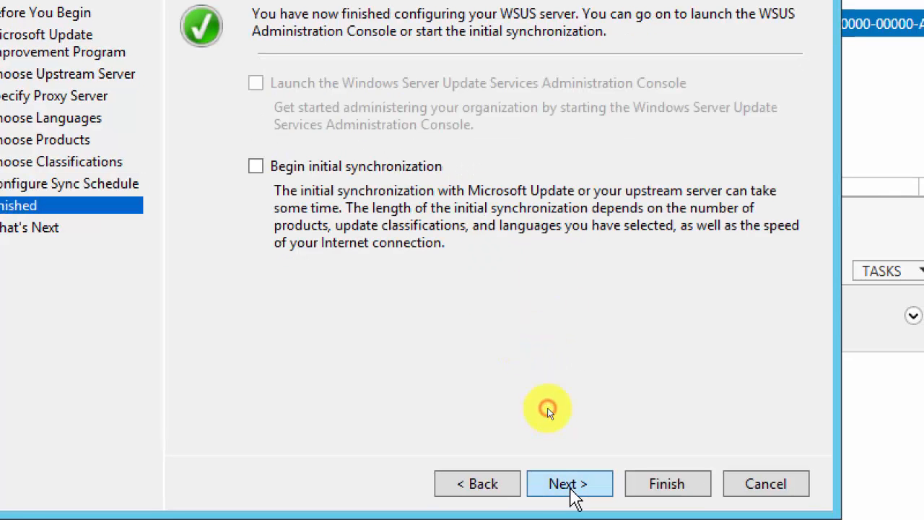
{"action": "left_click", "coordinate": [365, 172]}
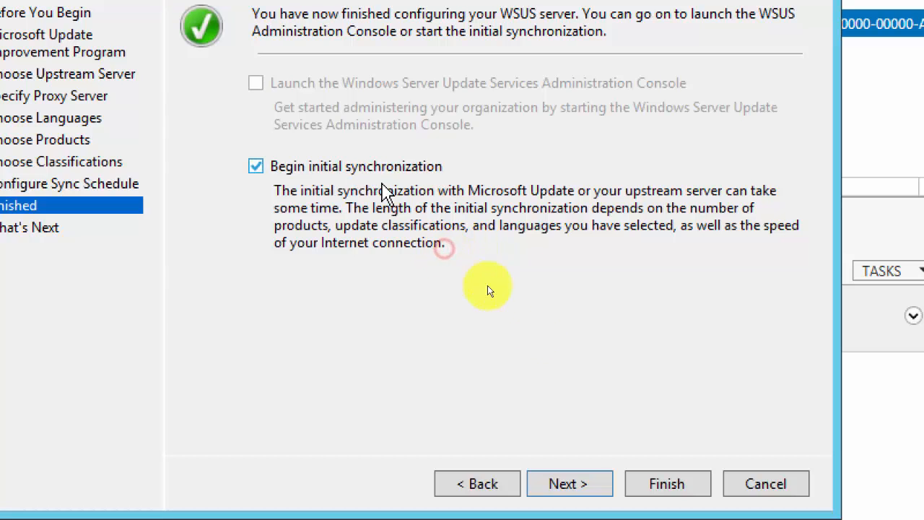
{"action": "left_click", "coordinate": [582, 486]}
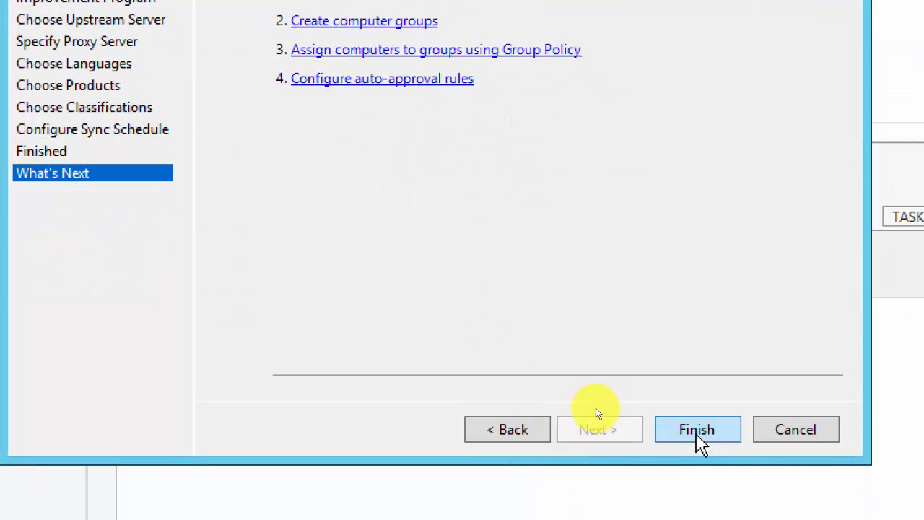
{"action": "left_click", "coordinate": [697, 432]}
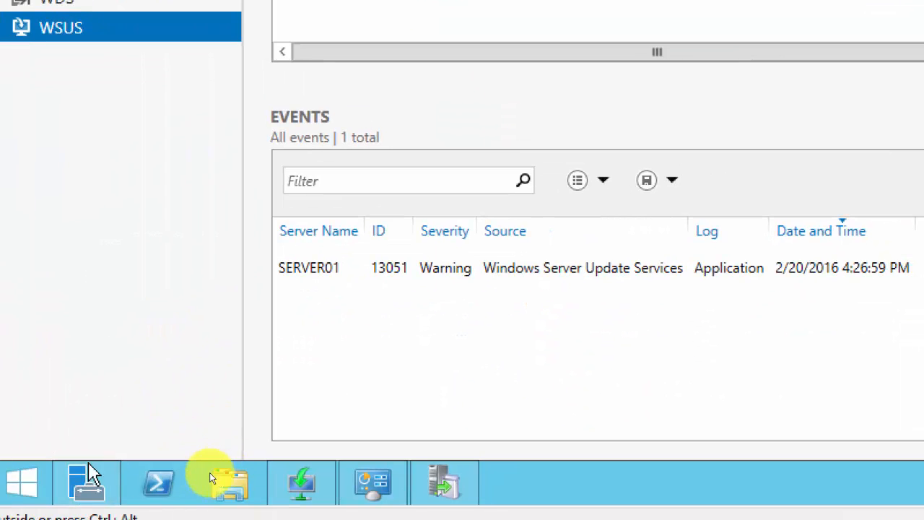
Bring up the Update Services console and examine the All Updates, Critical Updates and Security Updates views under SERVER01.
{"action": "left_click", "coordinate": [394, 480]}
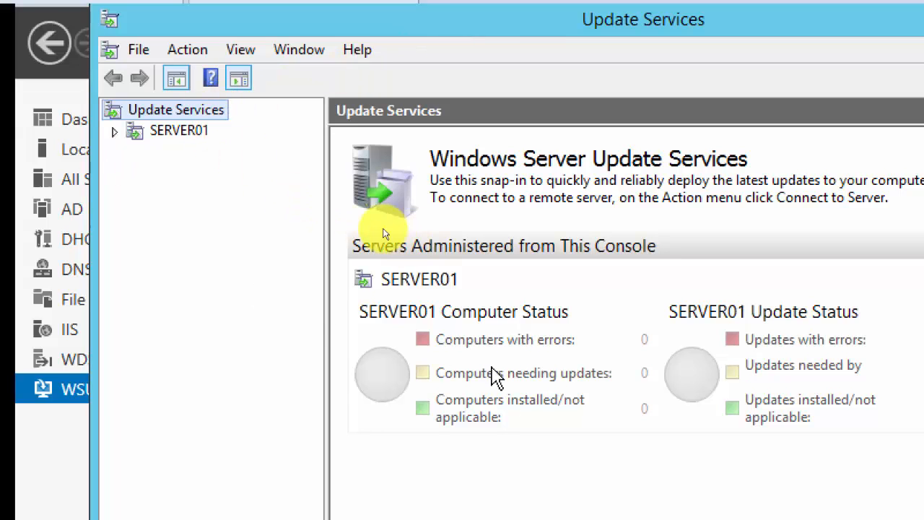
{"action": "left_click", "coordinate": [115, 132]}
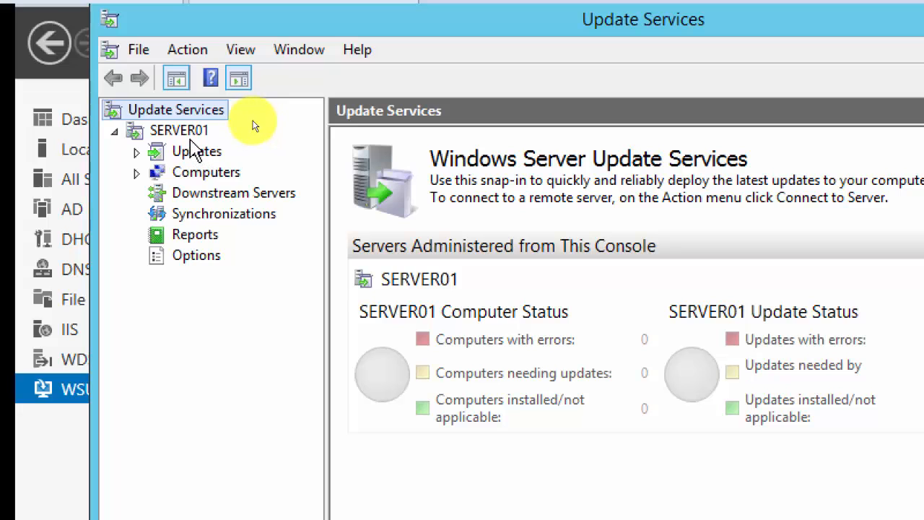
{"action": "left_click", "coordinate": [195, 153]}
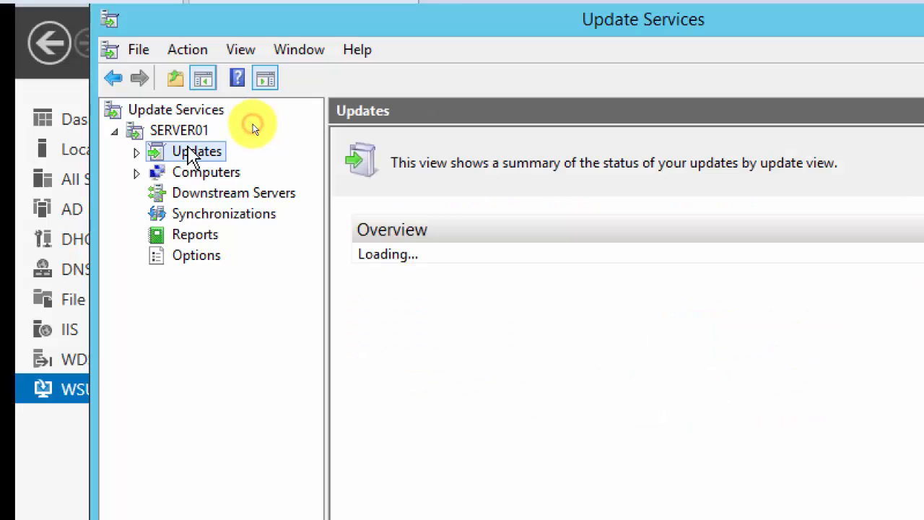
{"action": "left_click", "coordinate": [137, 154]}
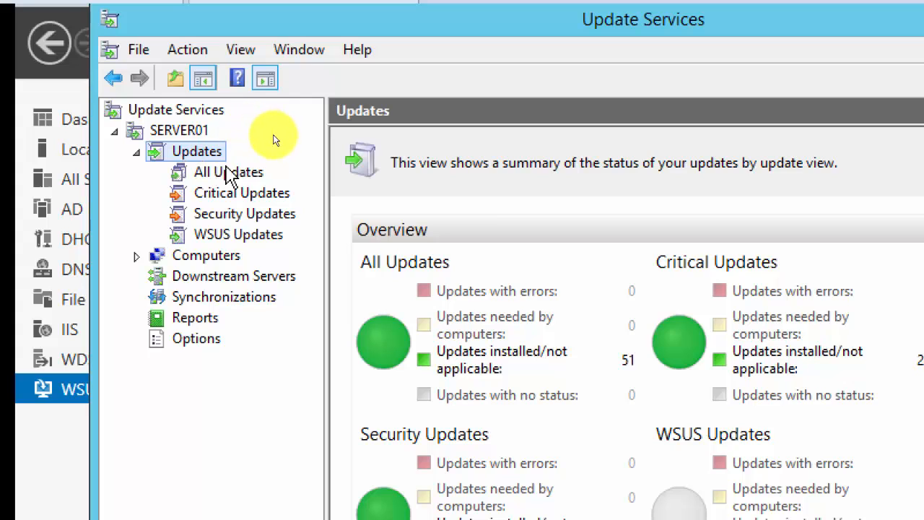
{"action": "left_click", "coordinate": [232, 175]}
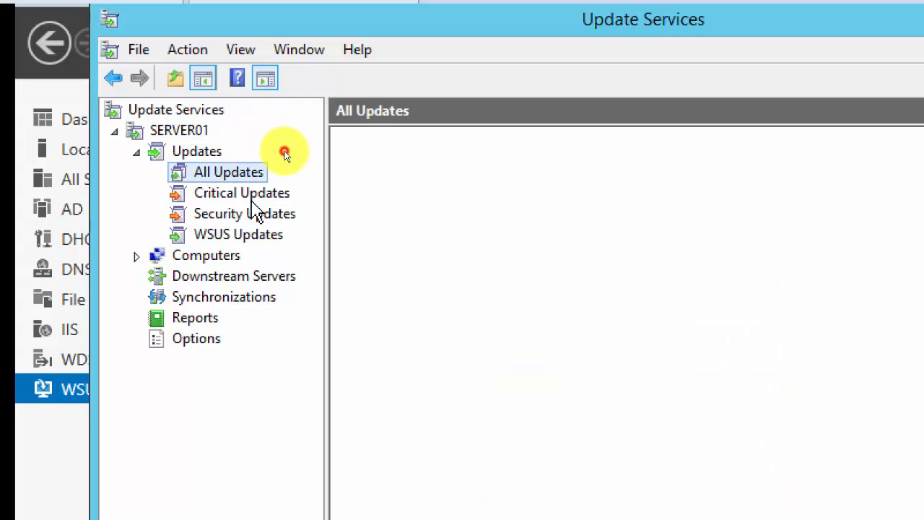
{"action": "left_click", "coordinate": [253, 195]}
{"action": "left_click", "coordinate": [258, 216]}
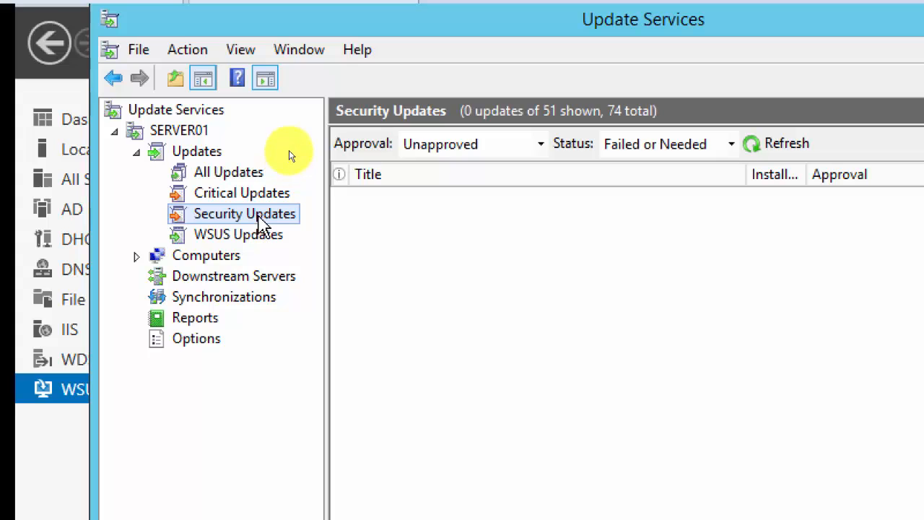
{"action": "left_click", "coordinate": [242, 178]}
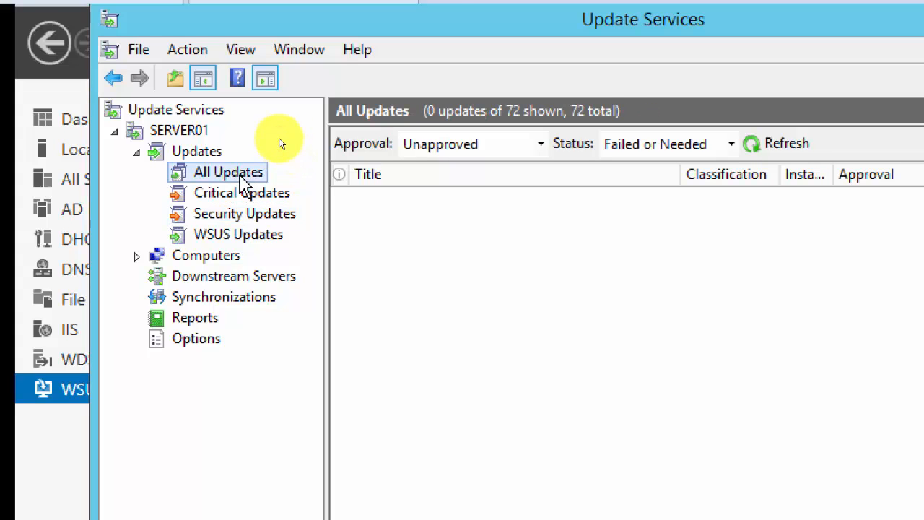
Filter the All Updates view to approval Any Except Declined and status Any, and refresh the list.
{"action": "left_click", "coordinate": [431, 129]}
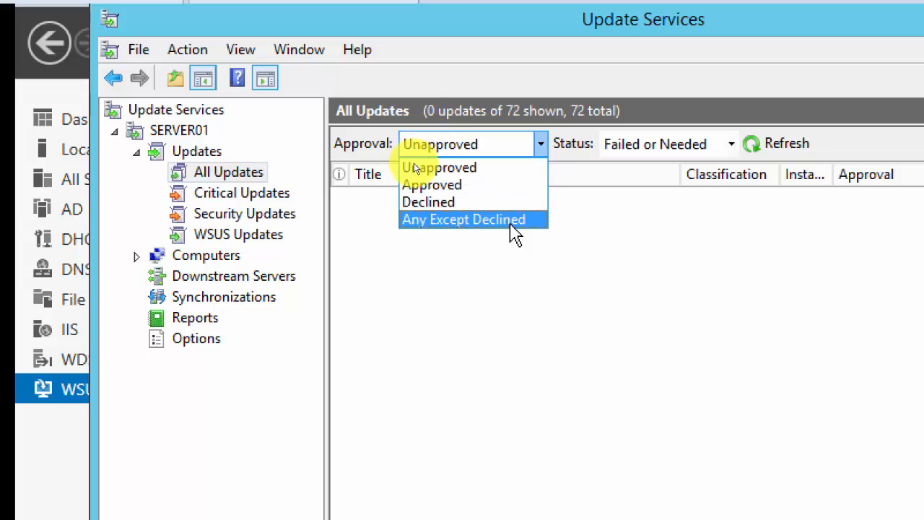
{"action": "left_click", "coordinate": [511, 223]}
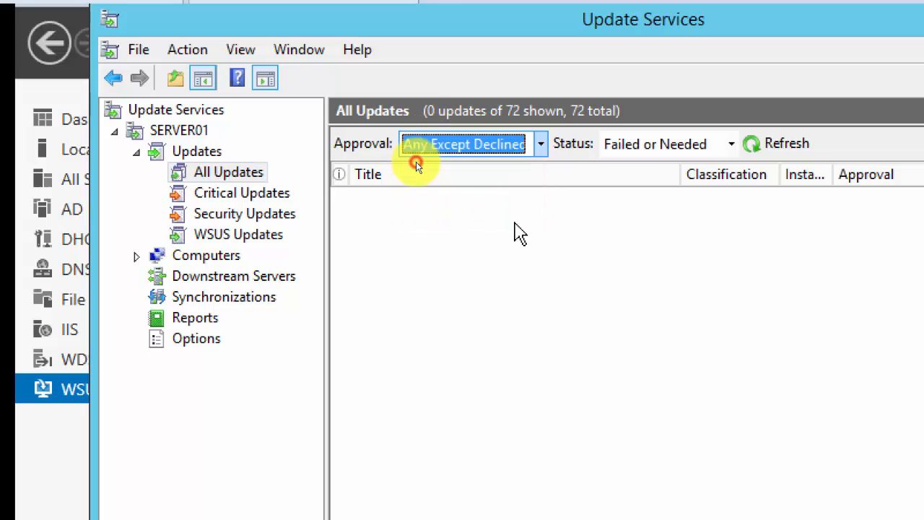
{"action": "left_click", "coordinate": [731, 145]}
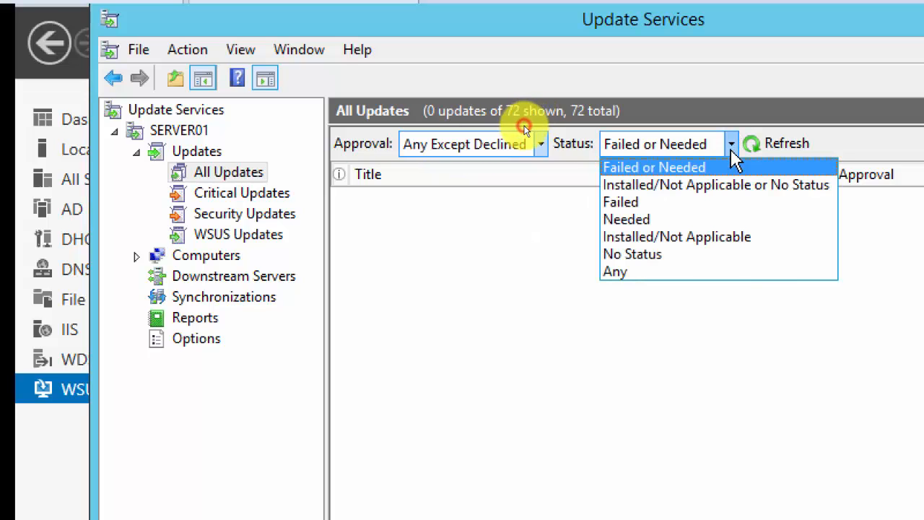
{"action": "left_click", "coordinate": [679, 272]}
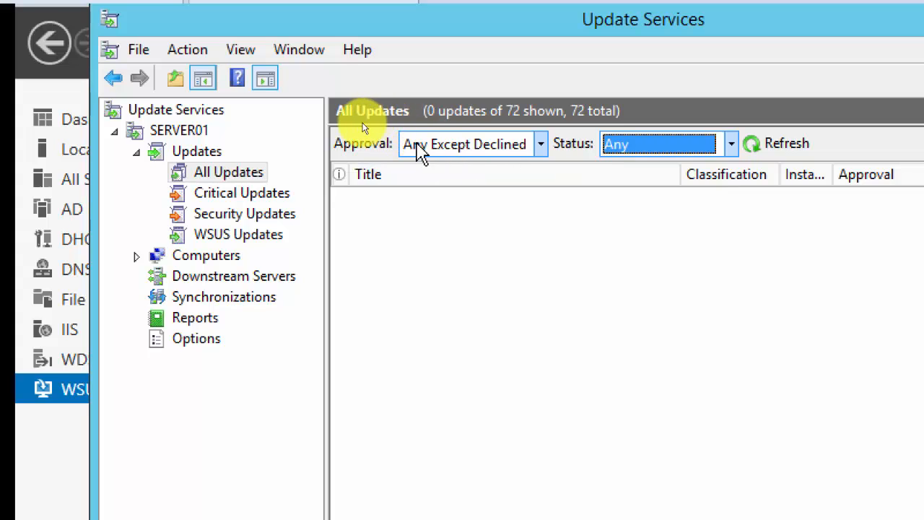
{"action": "left_click", "coordinate": [772, 142]}
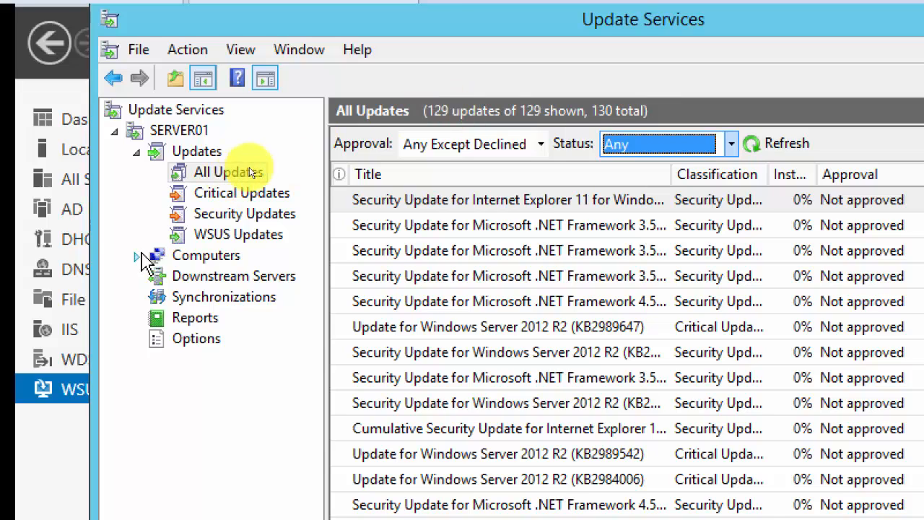
Show the Critical Updates with approval Any Except Declined and status Any, refreshing the list.
{"action": "left_click", "coordinate": [243, 197]}
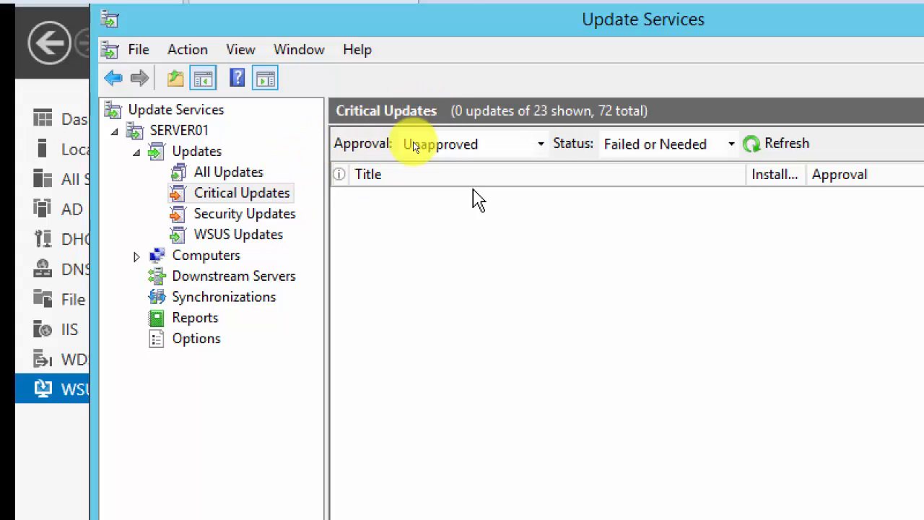
{"action": "left_click", "coordinate": [544, 148]}
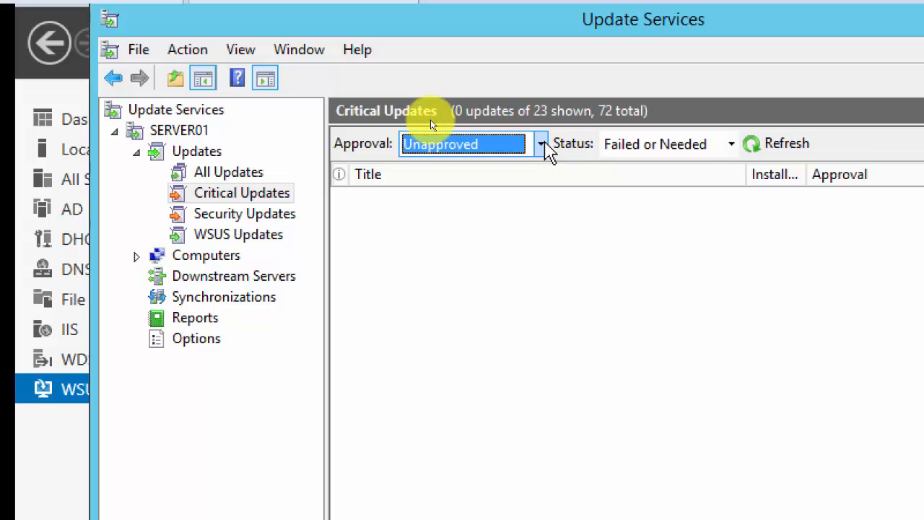
{"action": "key", "text": "Down"}
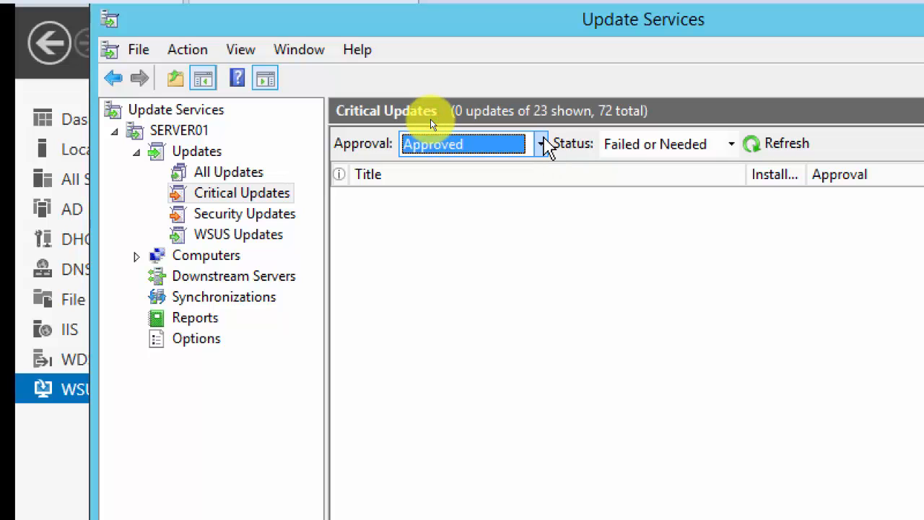
{"action": "key", "text": "Down"}
{"action": "key", "text": "Down"}
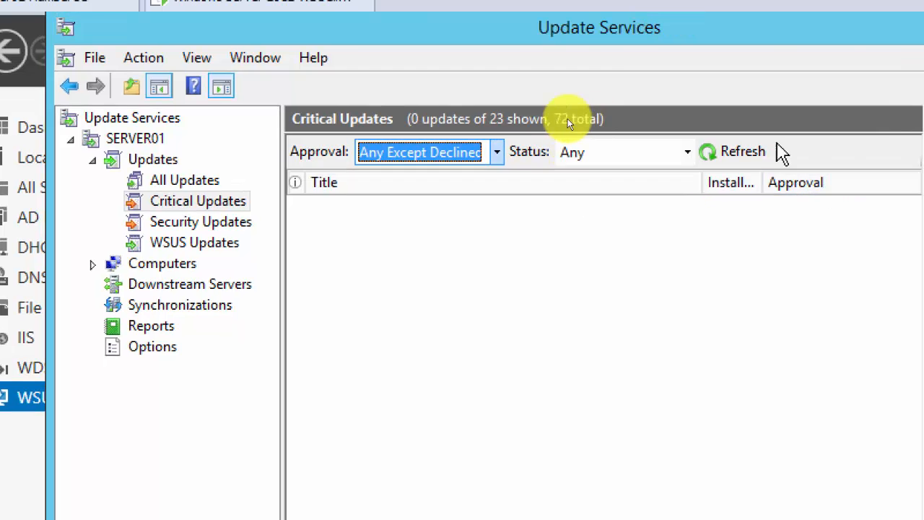
{"action": "left_click", "coordinate": [731, 151]}
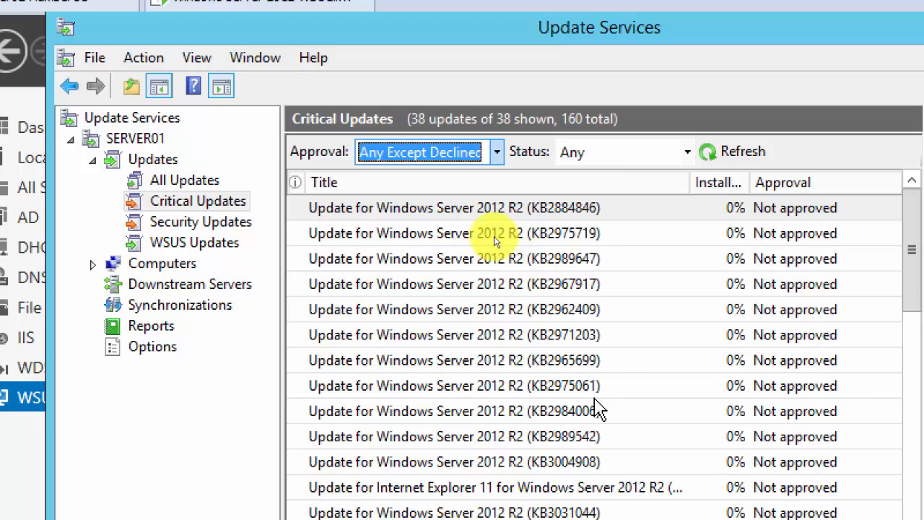
Examine the Computers overview and the All Computers and Unassigned Computers groups under SERVER01.
{"action": "left_click", "coordinate": [178, 267]}
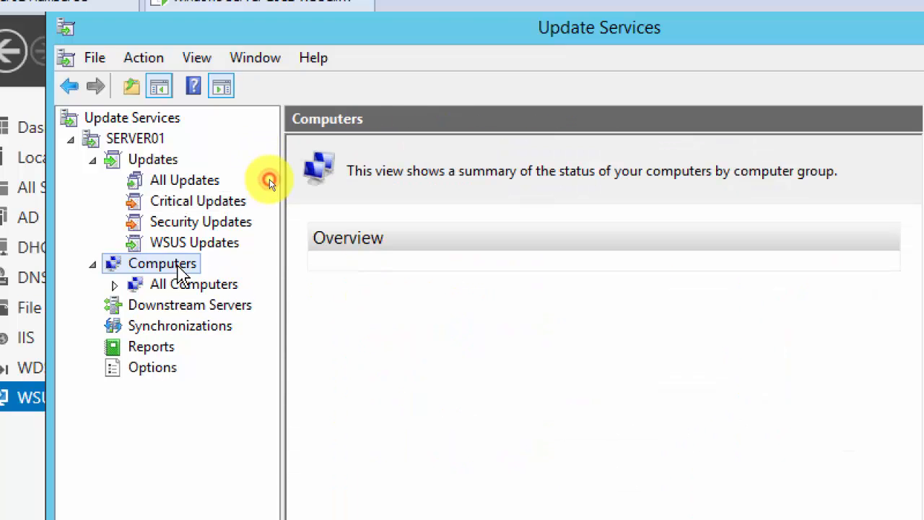
{"action": "left_click", "coordinate": [197, 288]}
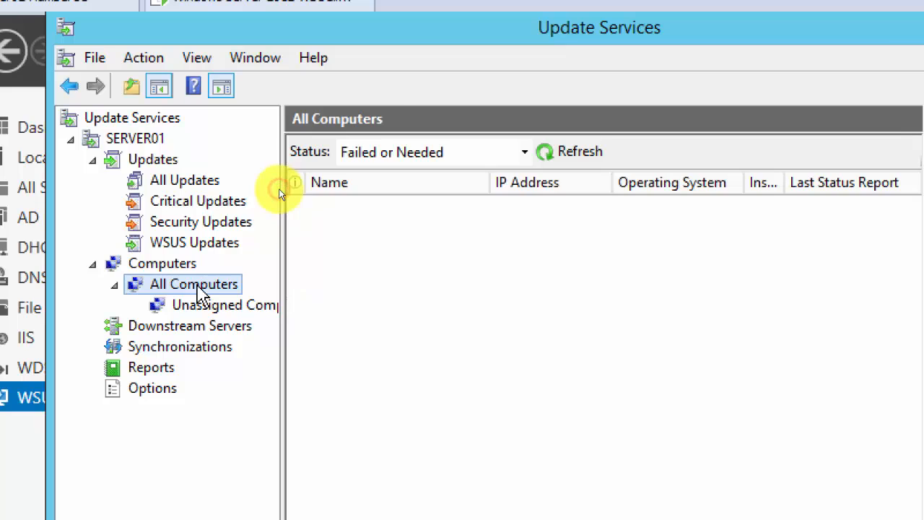
{"action": "left_click", "coordinate": [226, 312]}
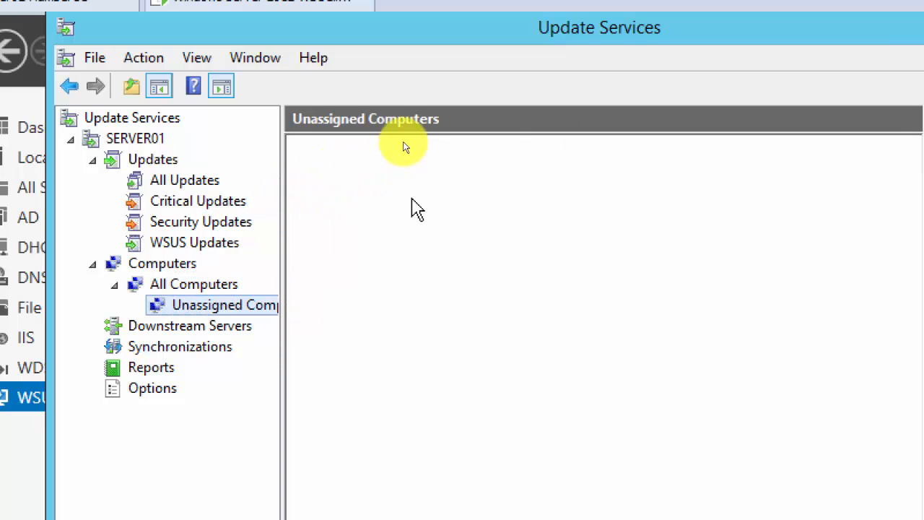
{"action": "left_click", "coordinate": [189, 286]}
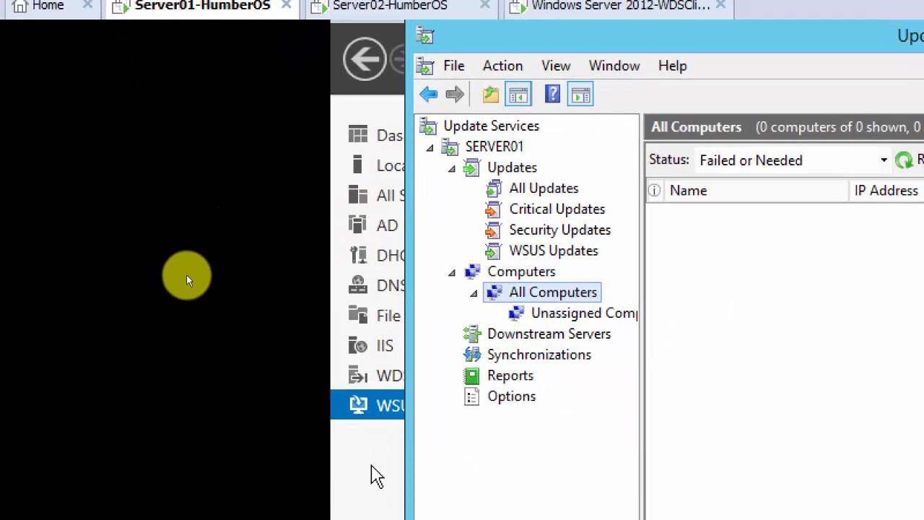
Switch to Server Manager, open Group Policy Management, and expand the Humberdomain.local forest and its Domains container.
{"action": "left_click", "coordinate": [330, 476]}
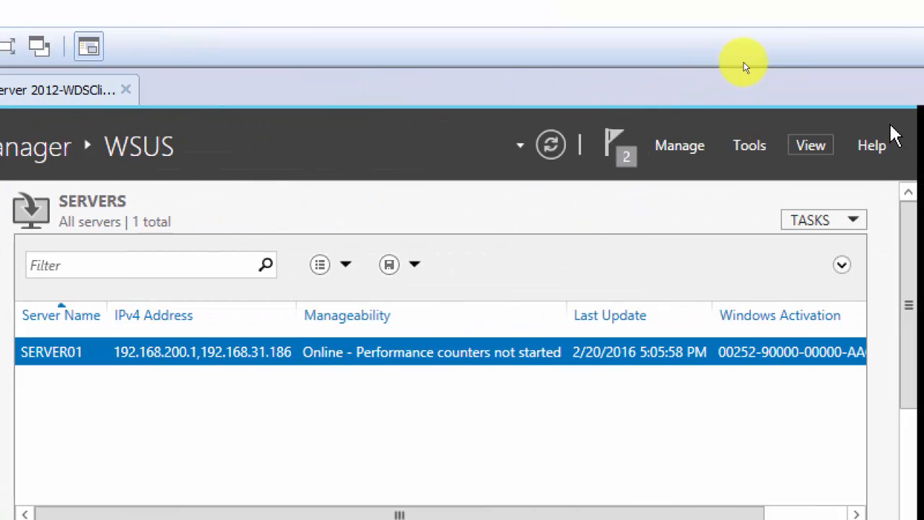
{"action": "left_click", "coordinate": [751, 153]}
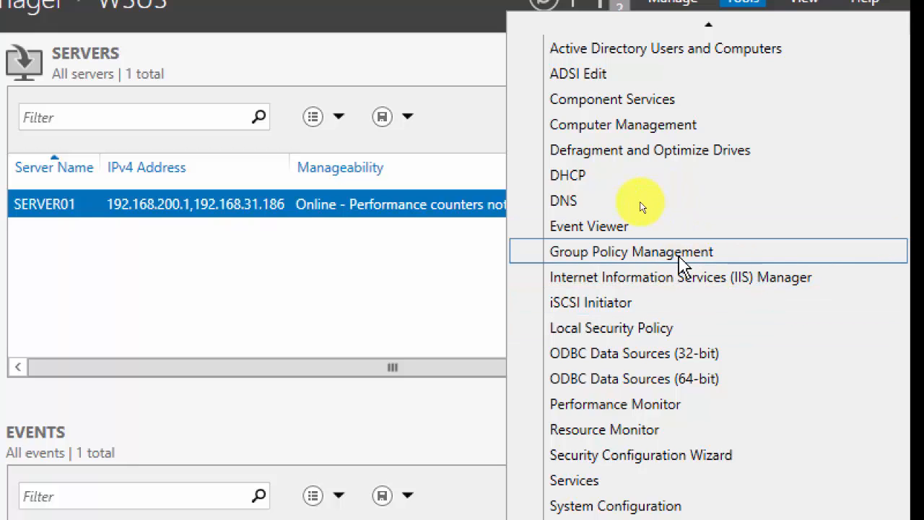
{"action": "left_click", "coordinate": [691, 258]}
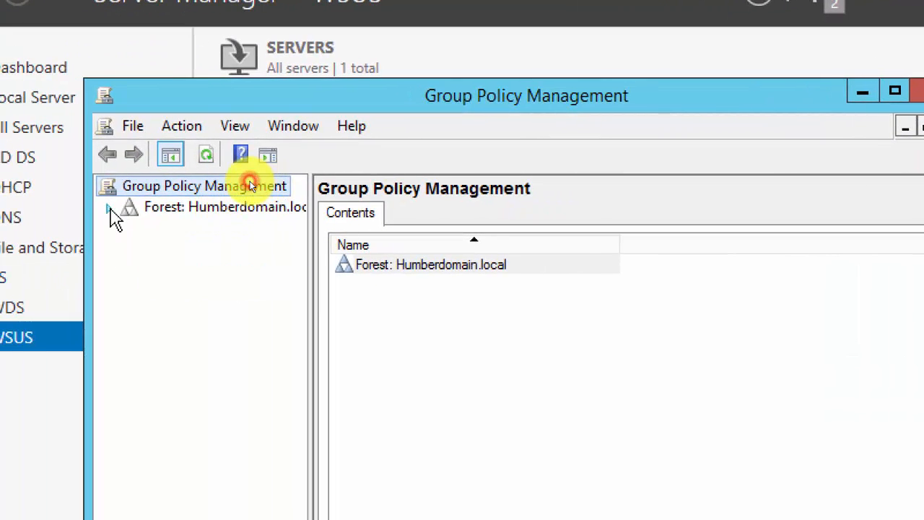
{"action": "left_click", "coordinate": [109, 209]}
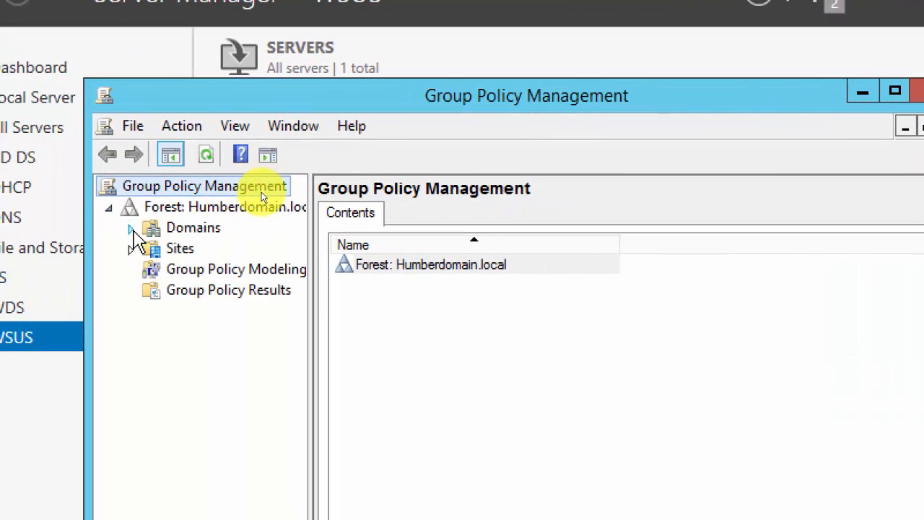
{"action": "left_click", "coordinate": [131, 229]}
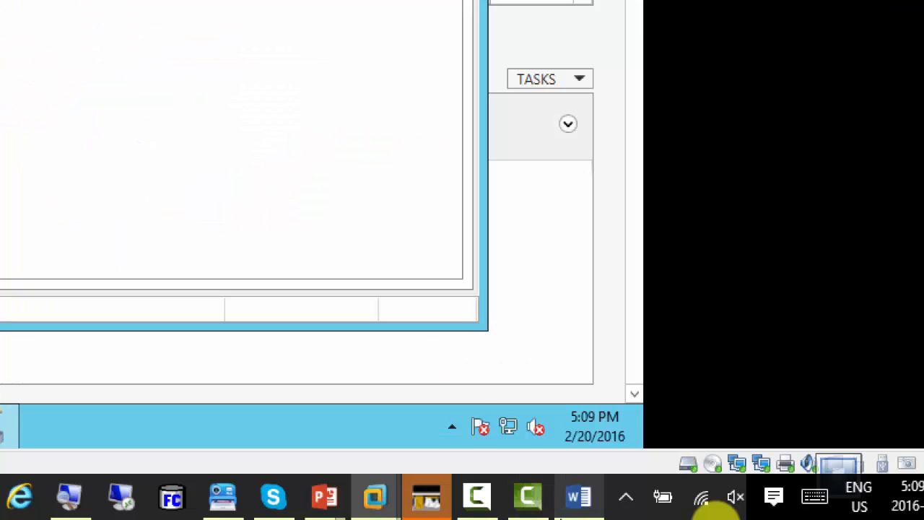
{"action": "mouse_move", "coordinate": [556, 511]}
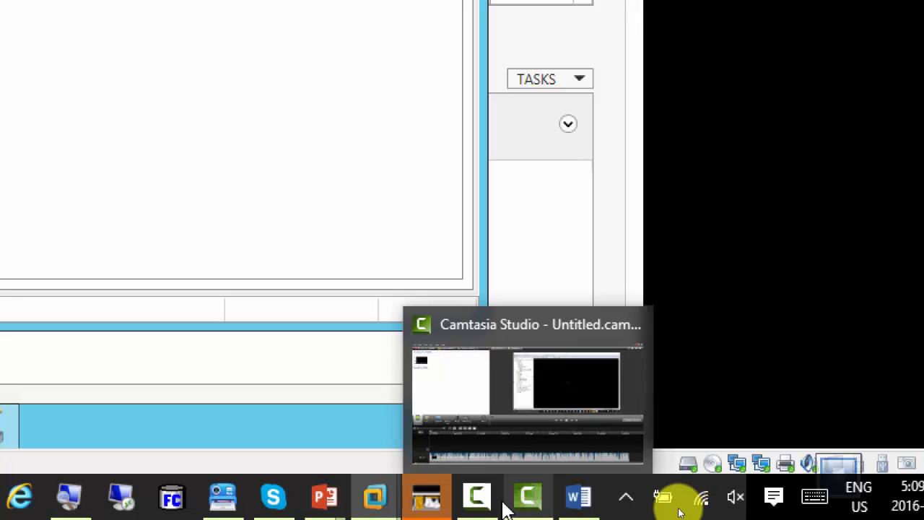
{"action": "mouse_move", "coordinate": [476, 505]}
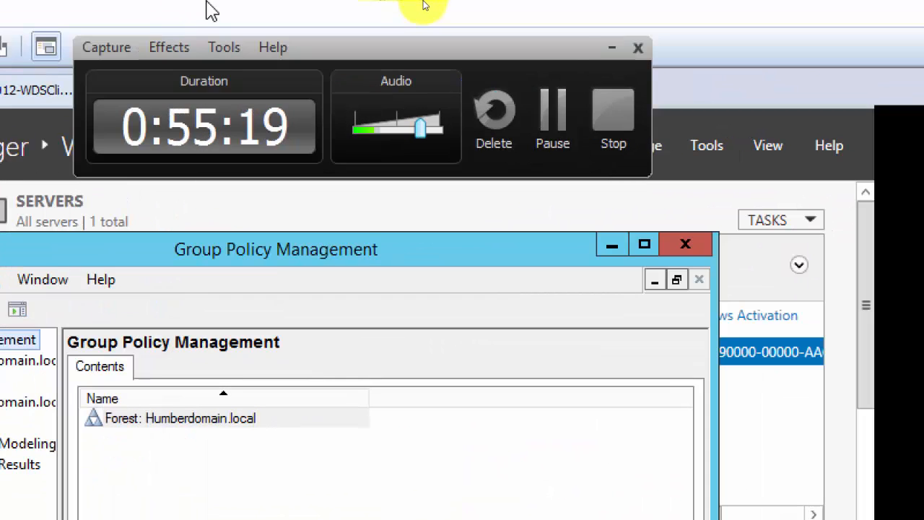
{"action": "left_click", "coordinate": [609, 48]}
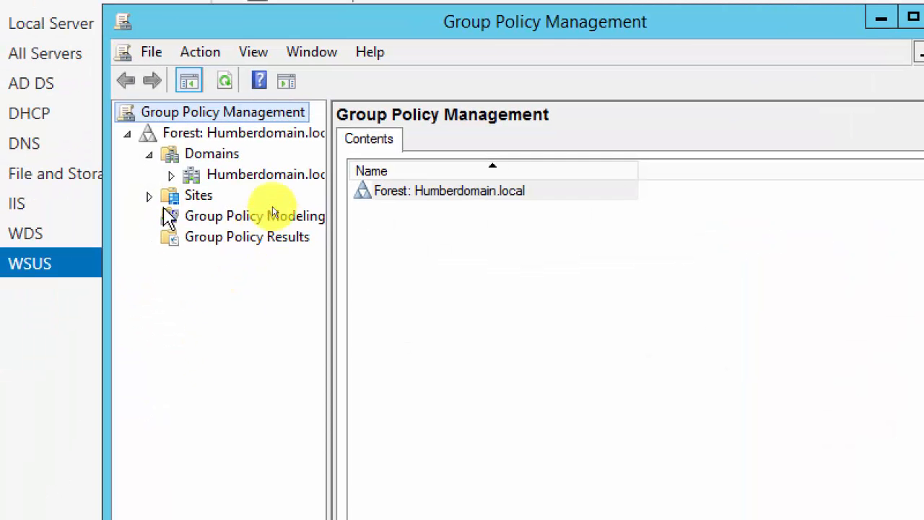
Expand the Humberdomain.local domain, widen the console tree to show full names, and review the domain's available GPO actions.
{"action": "left_click", "coordinate": [171, 175]}
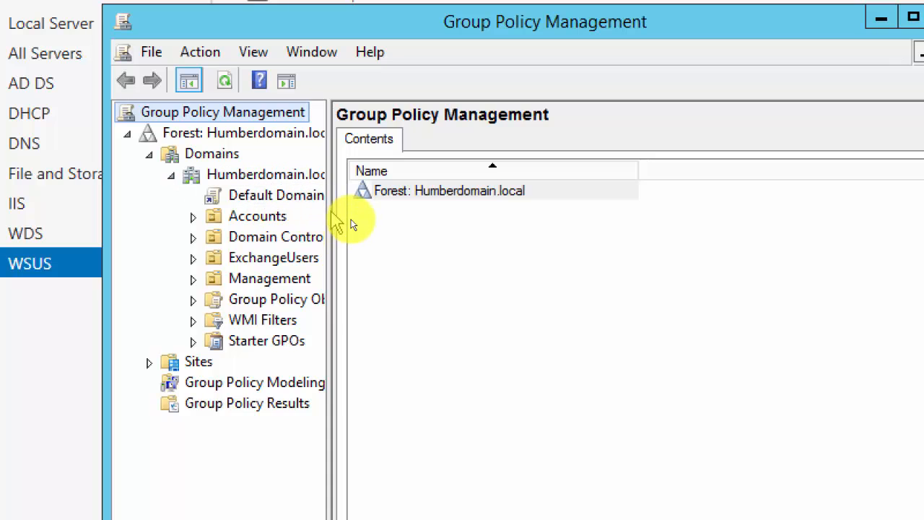
{"action": "left_click_drag", "start_coordinate": [328, 211], "coordinate": [393, 214]}
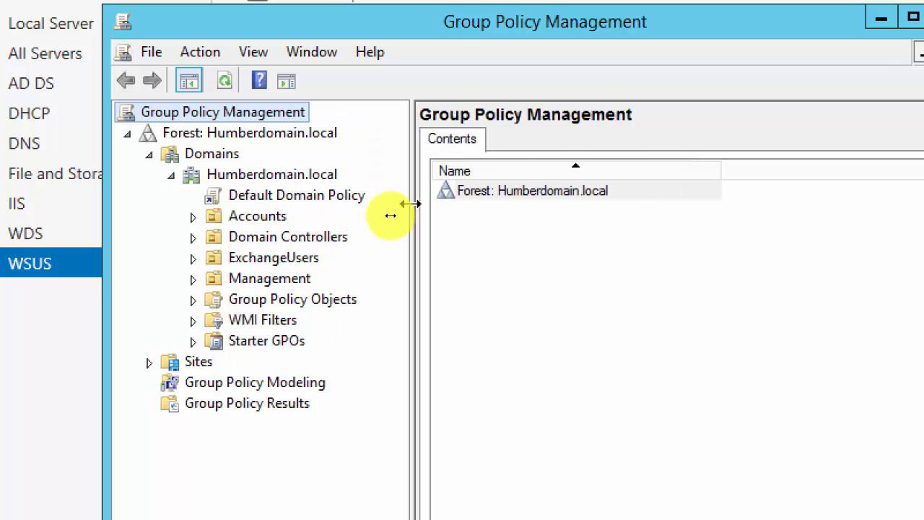
{"action": "left_click", "coordinate": [318, 177]}
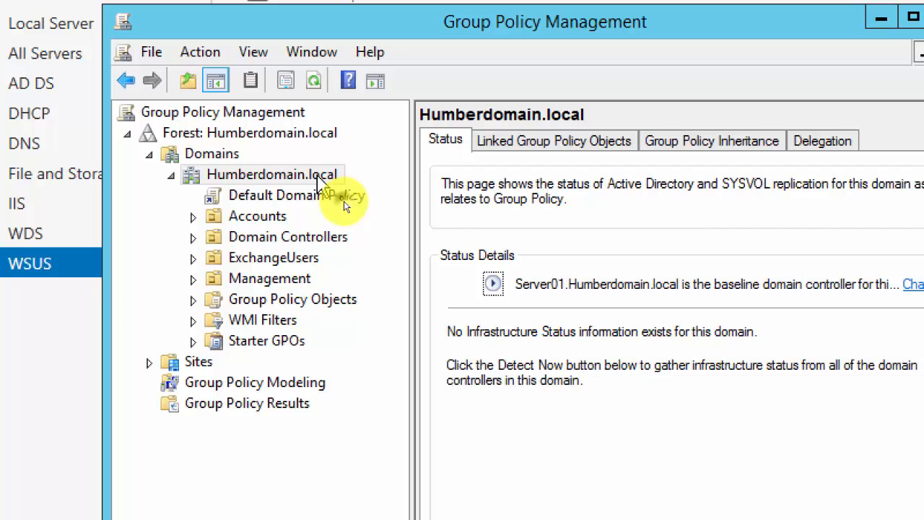
{"action": "right_click", "coordinate": [318, 178]}
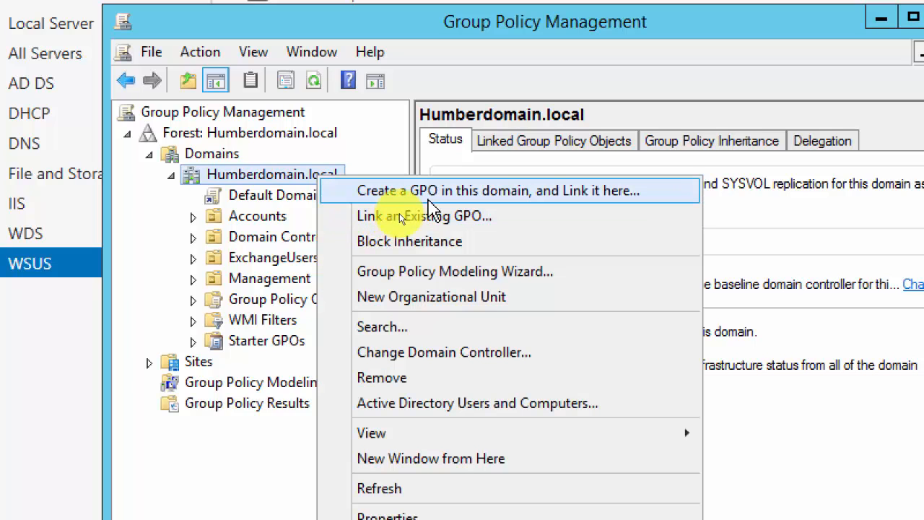
{"action": "left_click", "coordinate": [322, 204]}
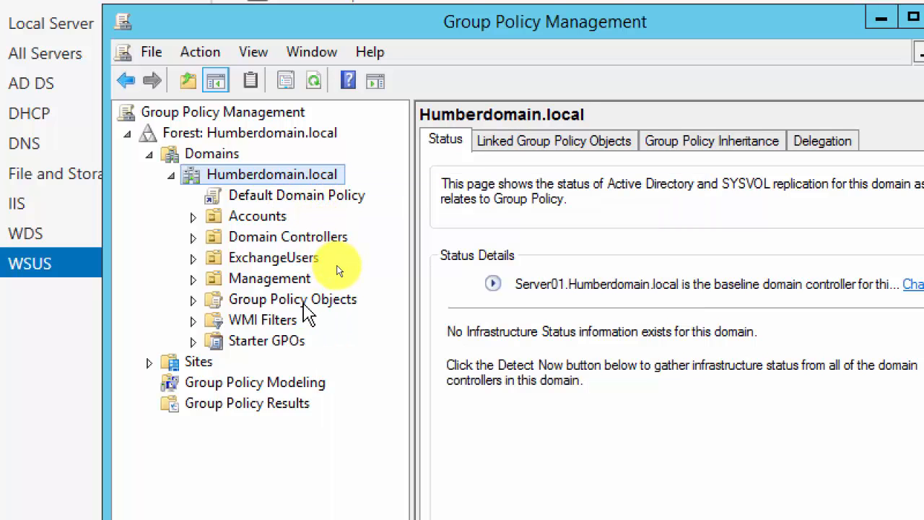
Create an unlinked GPO named WSUS in the domain's Group Policy Objects container, without a source starter GPO.
{"action": "double_click", "coordinate": [304, 302]}
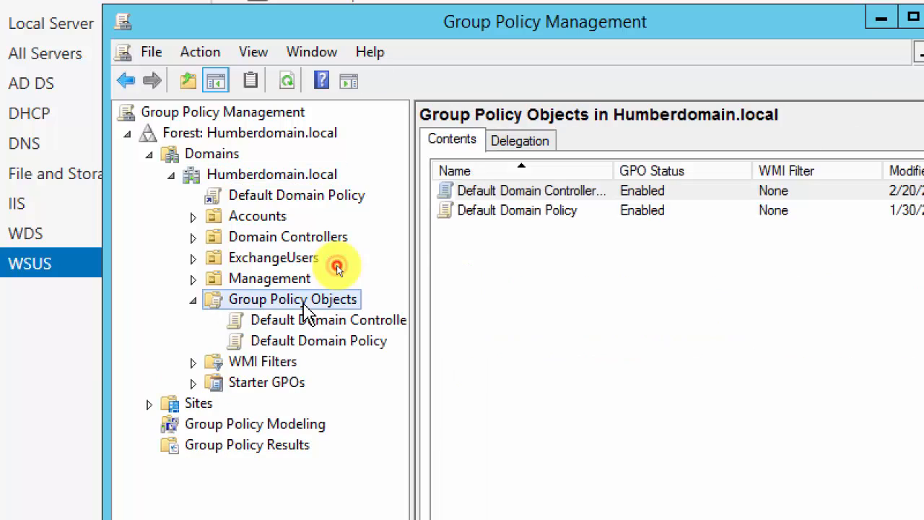
{"action": "right_click", "coordinate": [318, 307]}
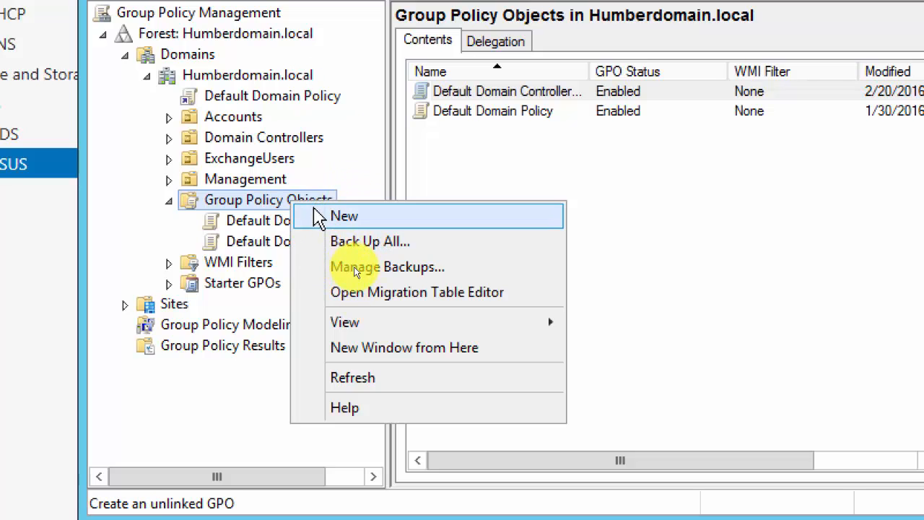
{"action": "left_click", "coordinate": [383, 216]}
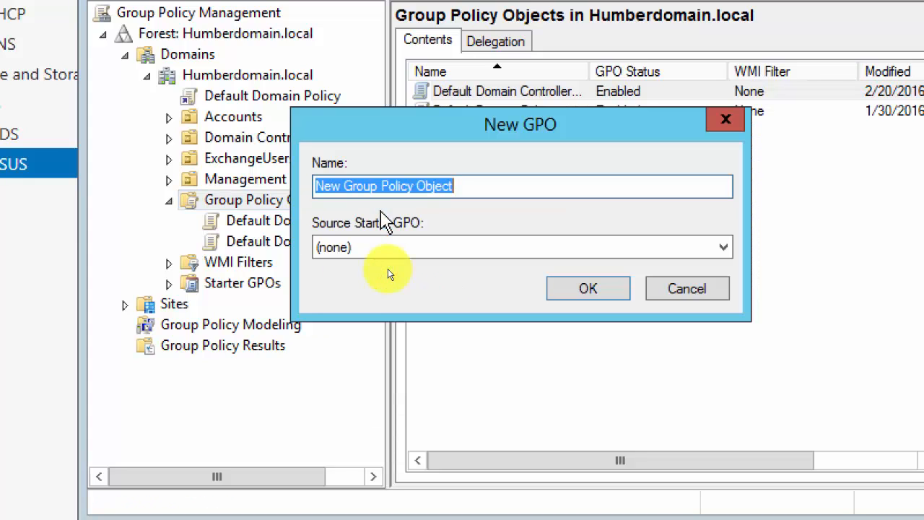
{"action": "type", "text": "WSUS"}
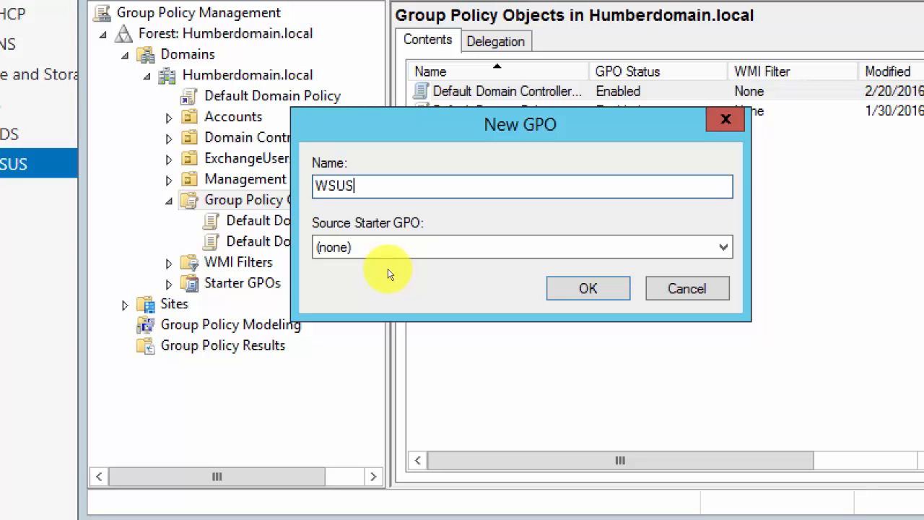
{"action": "left_click", "coordinate": [619, 292]}
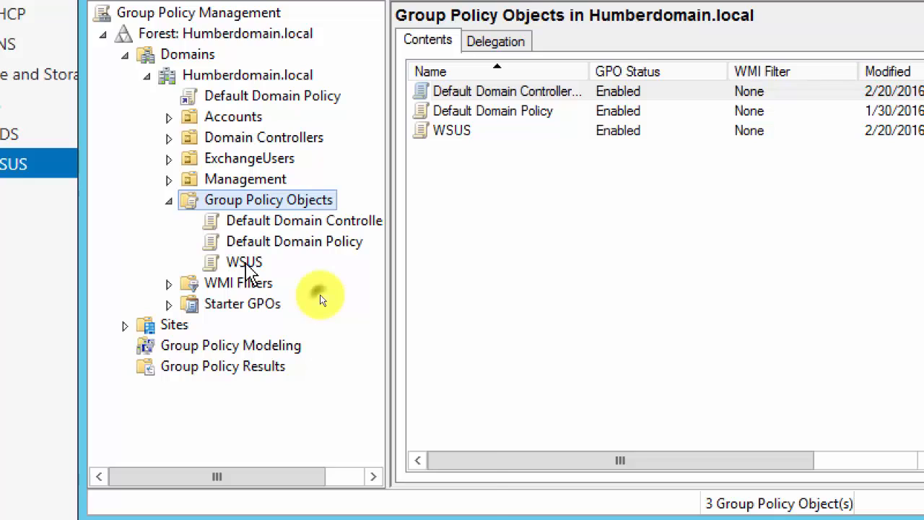
Open the WSUS GPO for editing, expand Administrative Templates under the Computer Configuration policies, and widen the tree to show full names.
{"action": "right_click", "coordinate": [247, 264]}
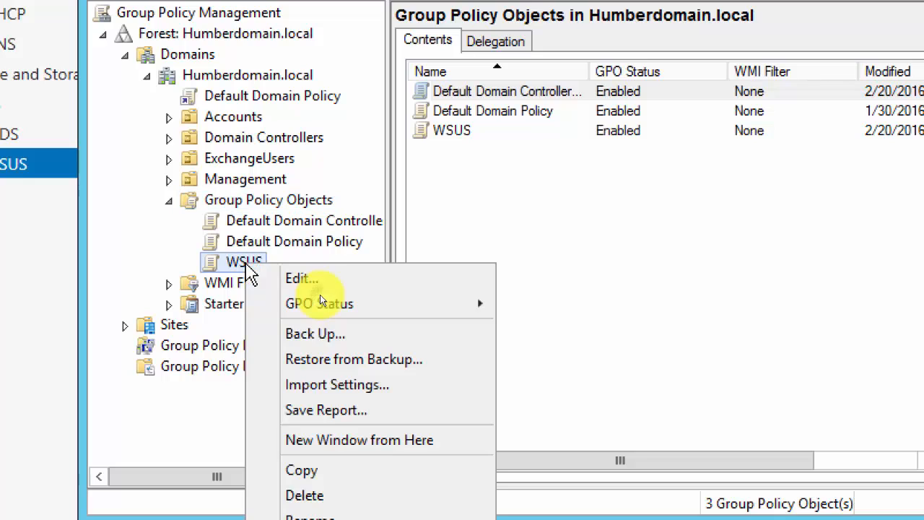
{"action": "left_click", "coordinate": [320, 281]}
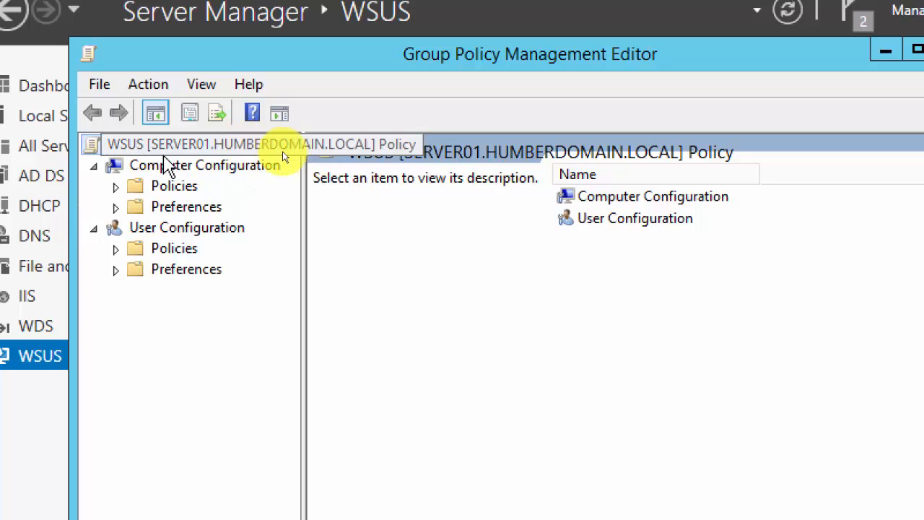
{"action": "left_click", "coordinate": [116, 187]}
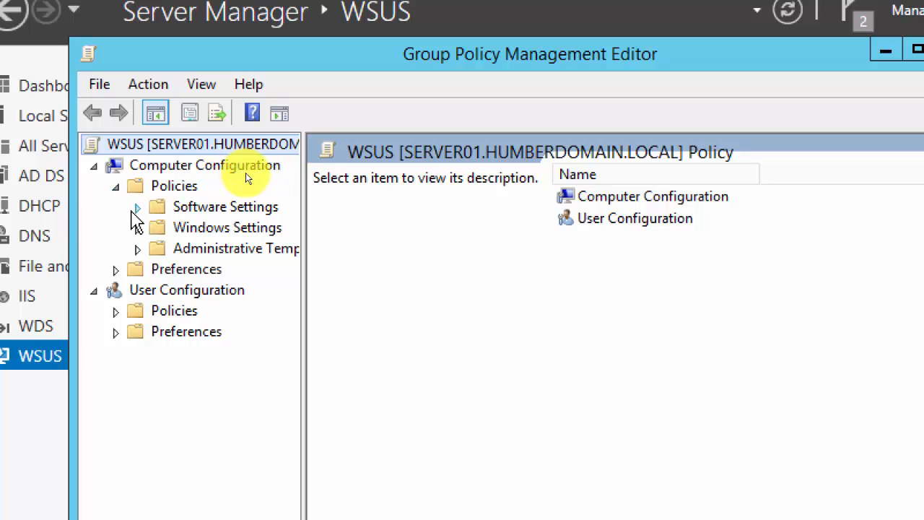
{"action": "left_click", "coordinate": [138, 248]}
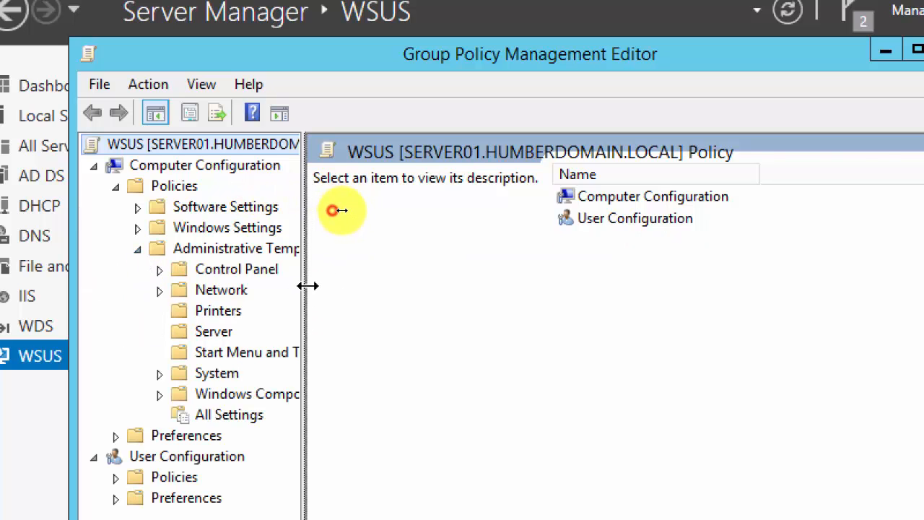
{"action": "left_click_drag", "start_coordinate": [307, 286], "coordinate": [460, 291]}
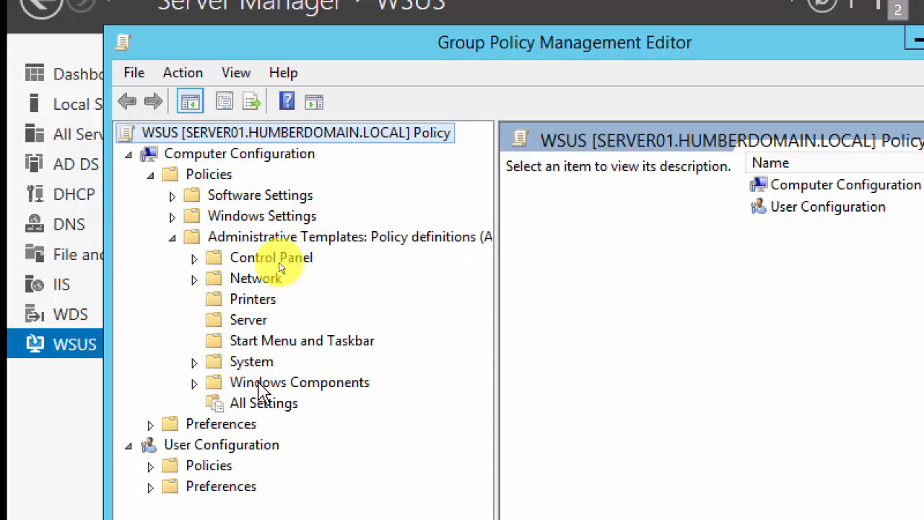
Show the Windows Update policies under Windows Components in a maximized editor, and sort them by setting name.
{"action": "left_click", "coordinate": [194, 383]}
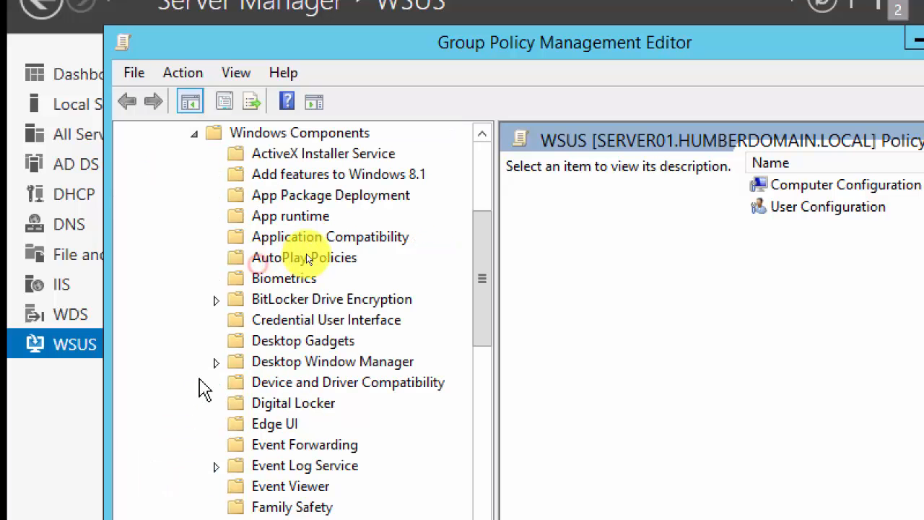
{"action": "left_click_drag", "start_coordinate": [491, 260], "coordinate": [491, 497]}
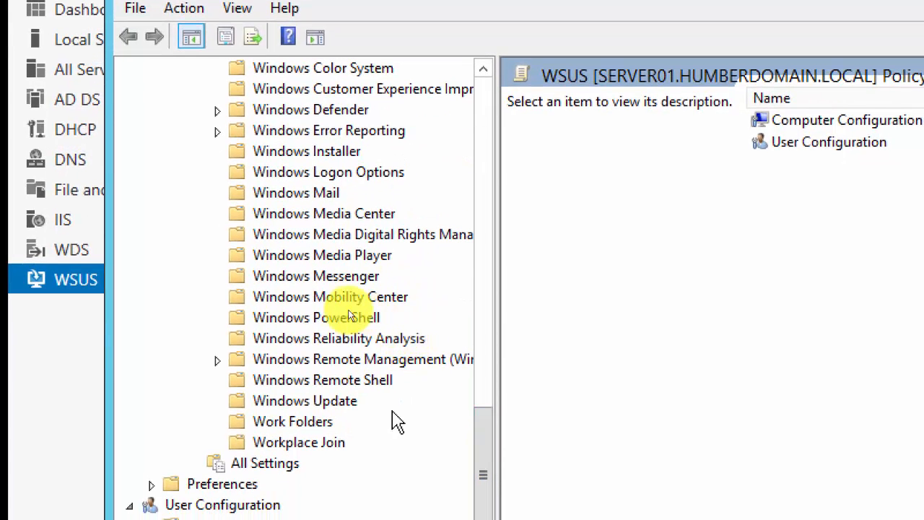
{"action": "left_click", "coordinate": [332, 403]}
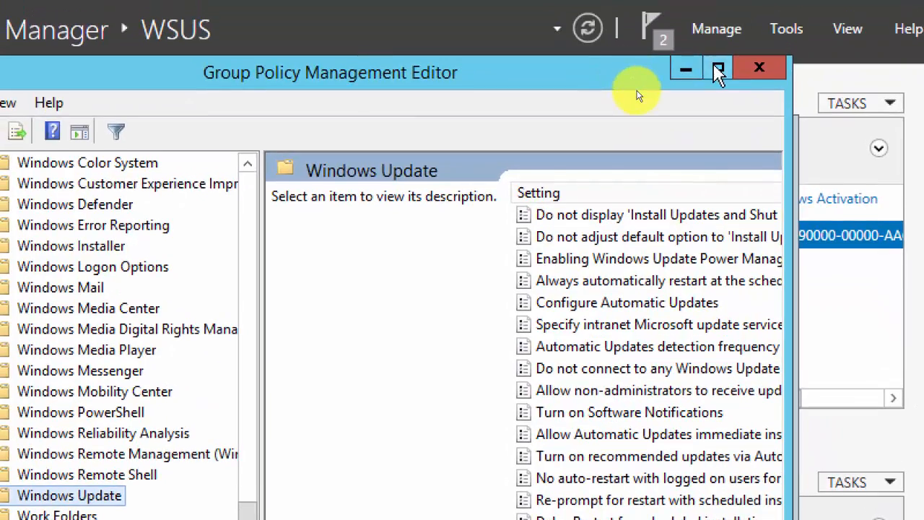
{"action": "left_click", "coordinate": [647, 0]}
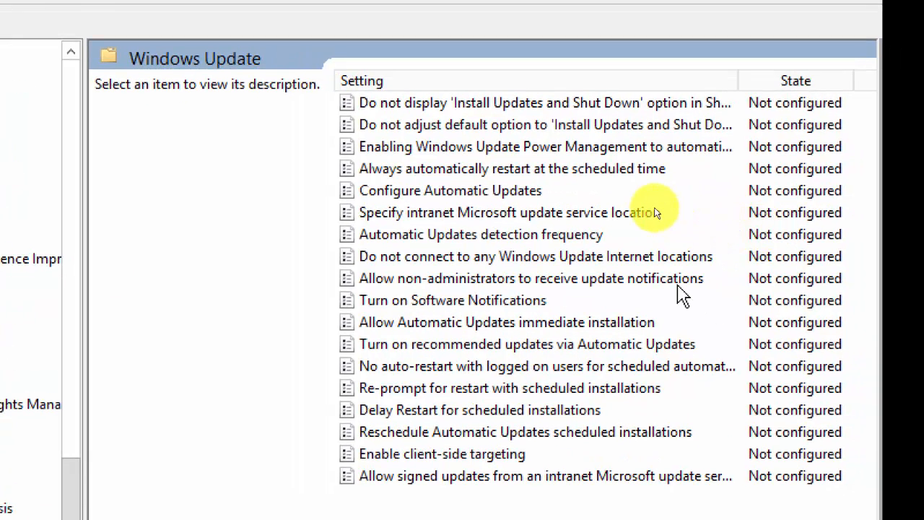
{"action": "left_click", "coordinate": [514, 84]}
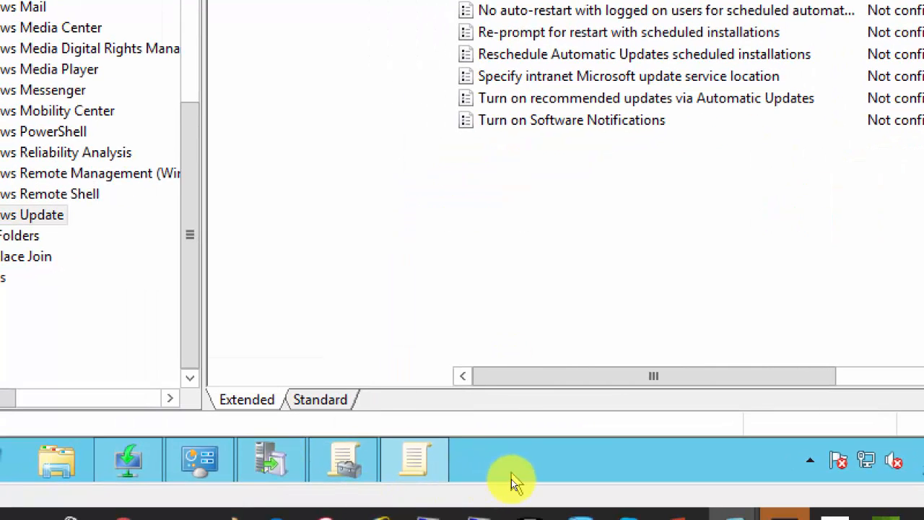
Switch to the Word guide to check its Configure Automatic Updates instructions, and return to the Server01 virtual machine.
{"action": "mouse_move", "coordinate": [426, 471]}
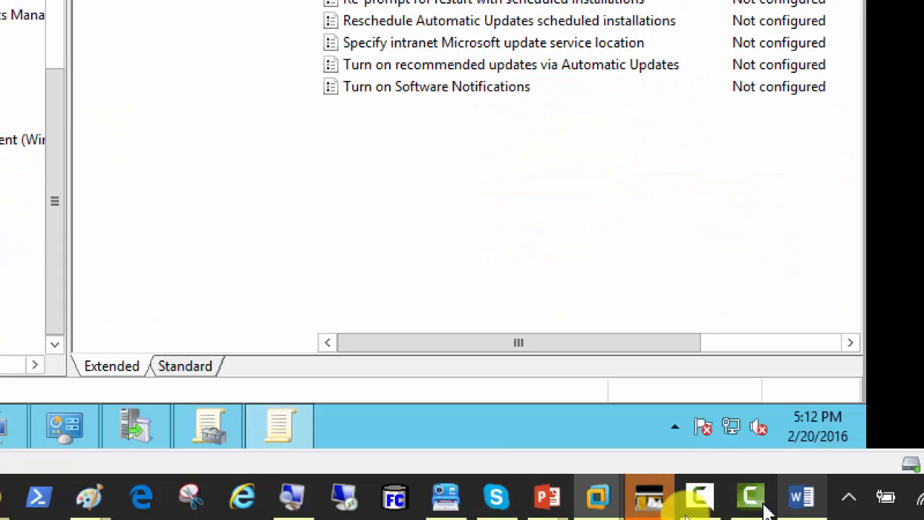
{"action": "left_click", "coordinate": [540, 507]}
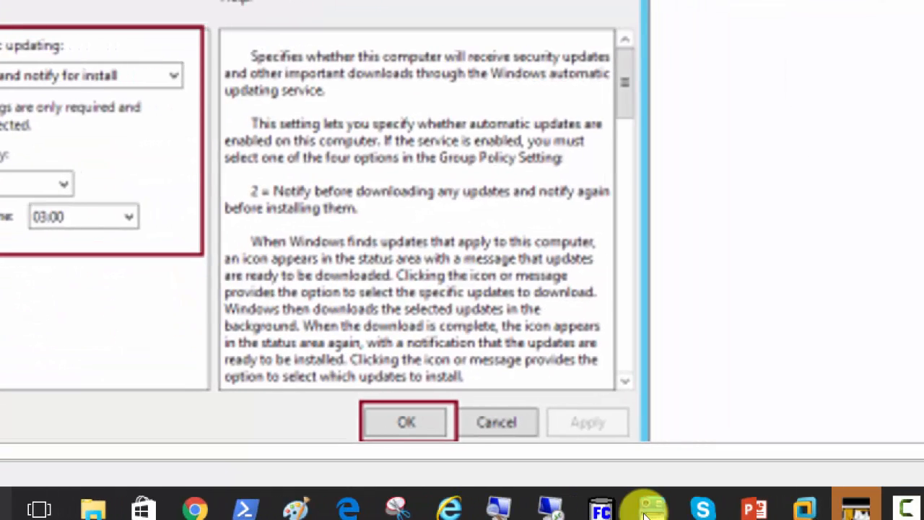
{"action": "mouse_move", "coordinate": [647, 510]}
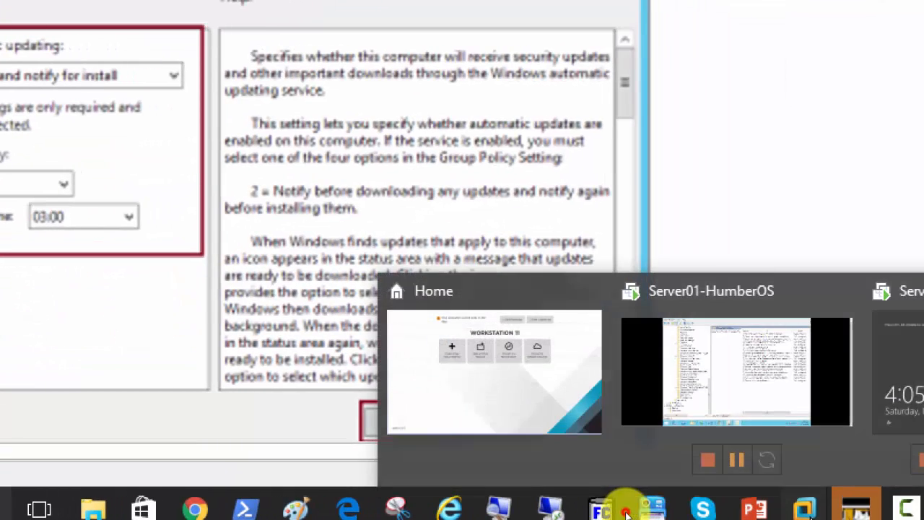
{"action": "left_click", "coordinate": [611, 440]}
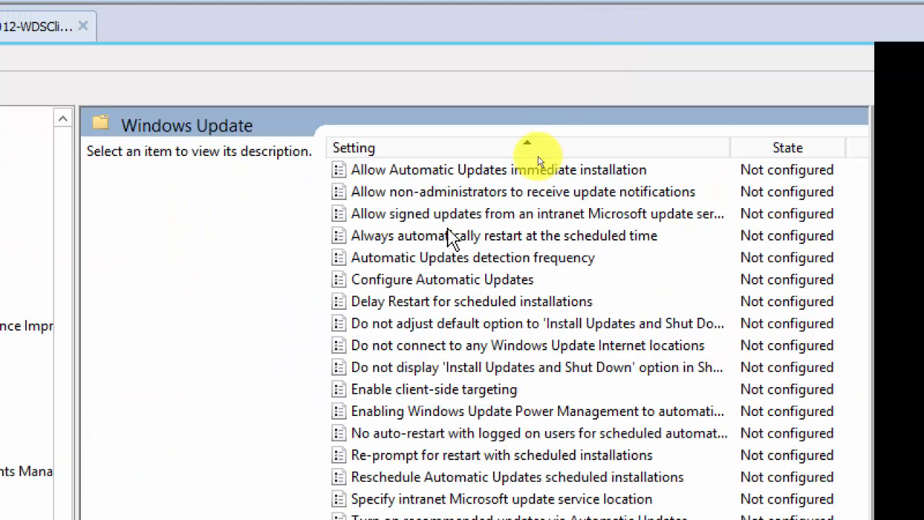
Enable the Configure Automatic Updates policy with option 4 - Auto download and schedule the install, and save it.
{"action": "double_click", "coordinate": [422, 281]}
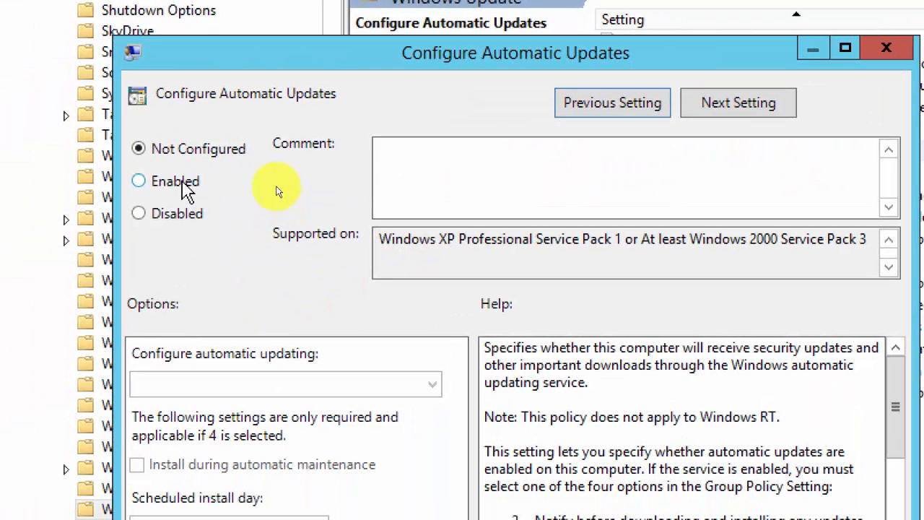
{"action": "left_click", "coordinate": [185, 190]}
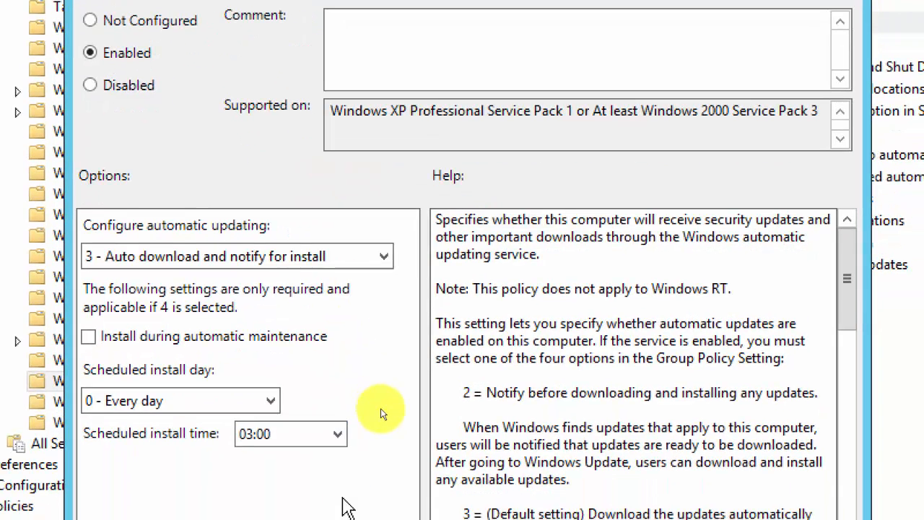
{"action": "left_click", "coordinate": [385, 258]}
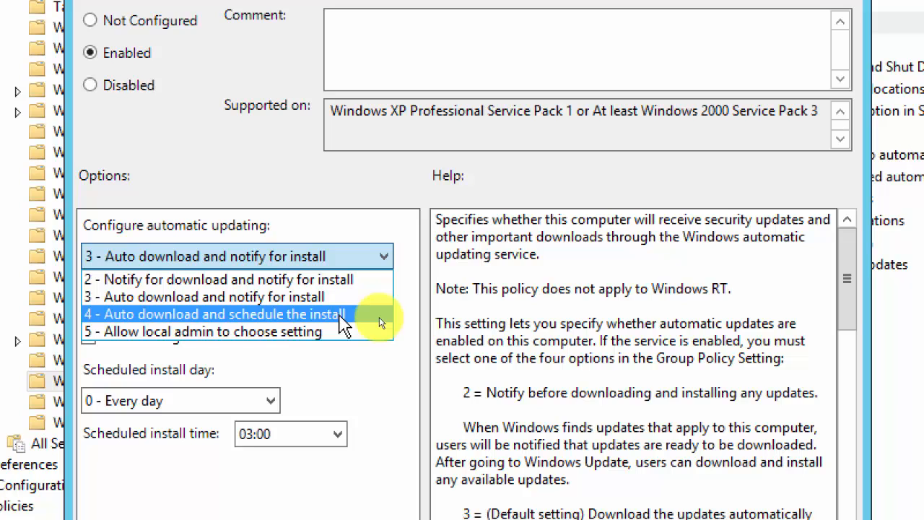
{"action": "left_click", "coordinate": [381, 322]}
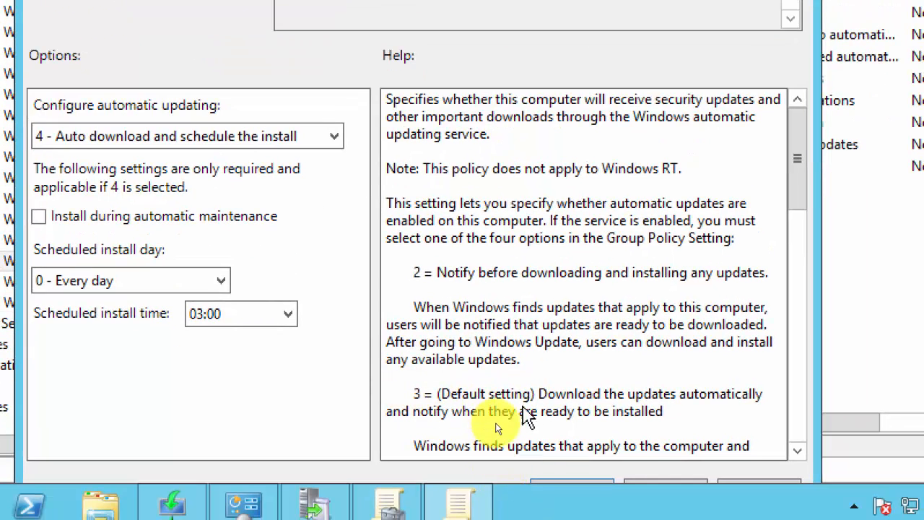
{"action": "left_click", "coordinate": [200, 315]}
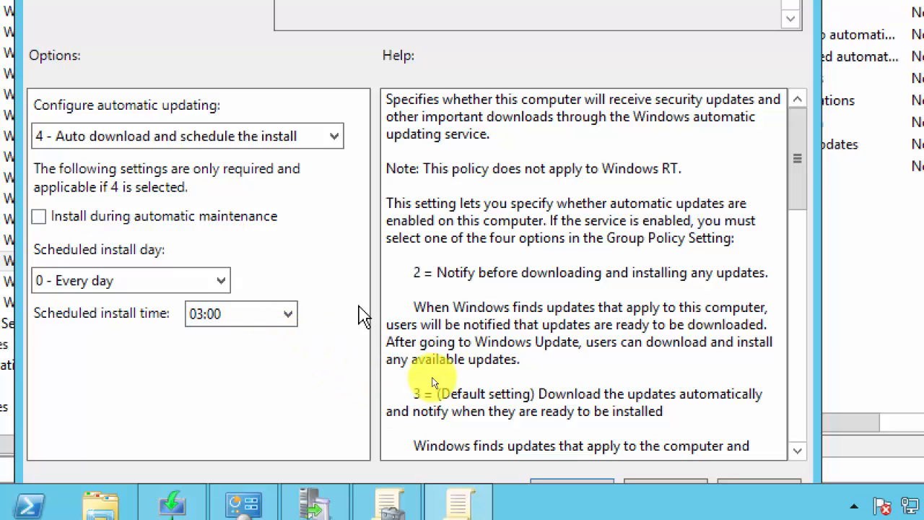
{"action": "left_click", "coordinate": [595, 482]}
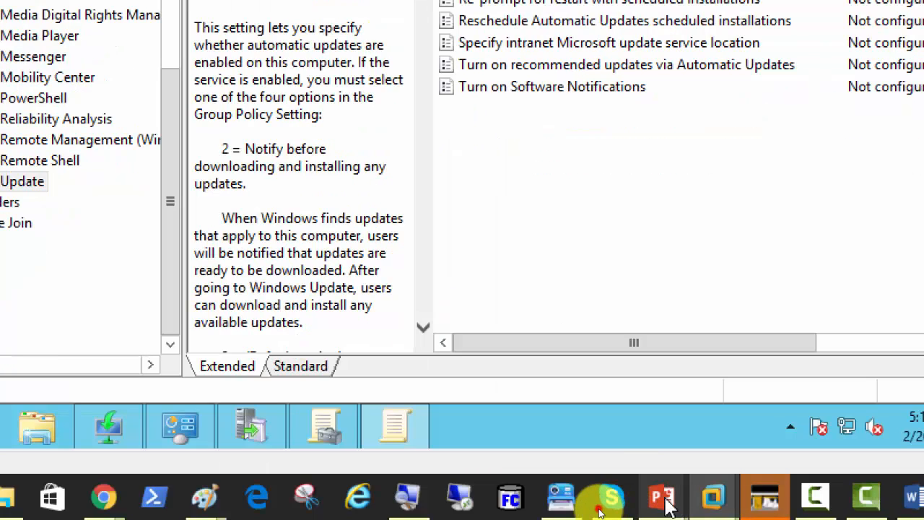
Switch to the Word guide to read its intranet update service location instructions, and return to the Server01 virtual machine.
{"action": "mouse_move", "coordinate": [640, 486]}
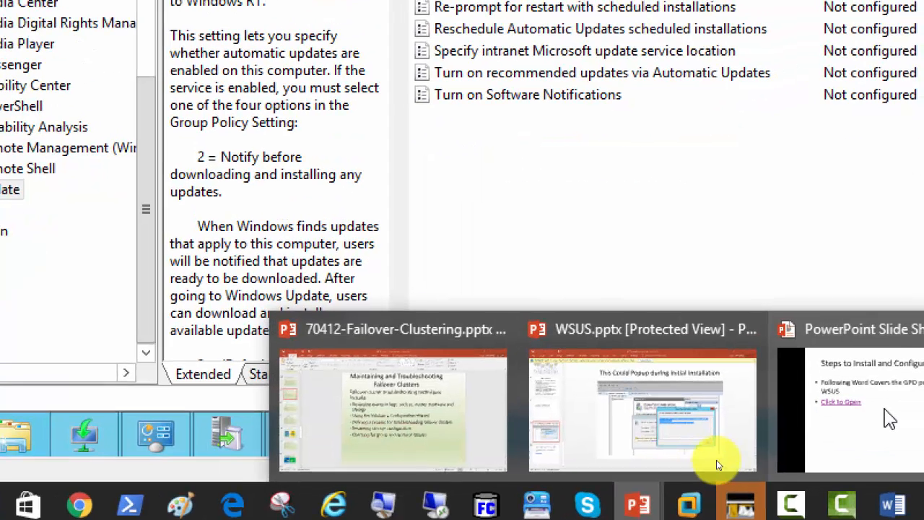
{"action": "mouse_move", "coordinate": [707, 428]}
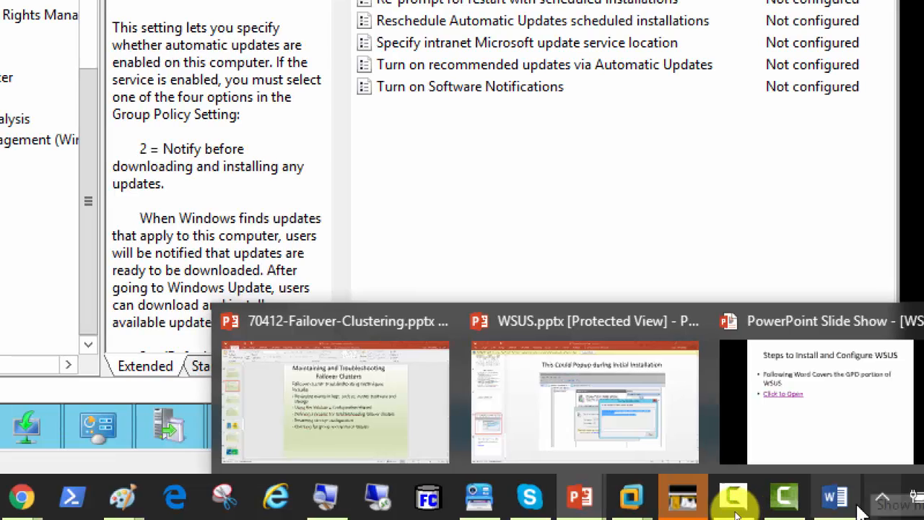
{"action": "left_click", "coordinate": [900, 506]}
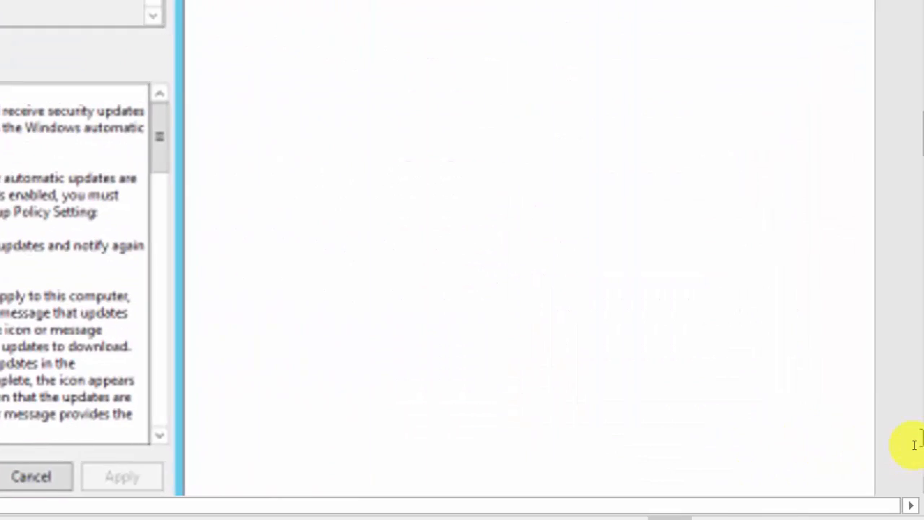
{"action": "scroll", "coordinate": [920, 452], "scroll_direction": "down", "scroll_amount": 5}
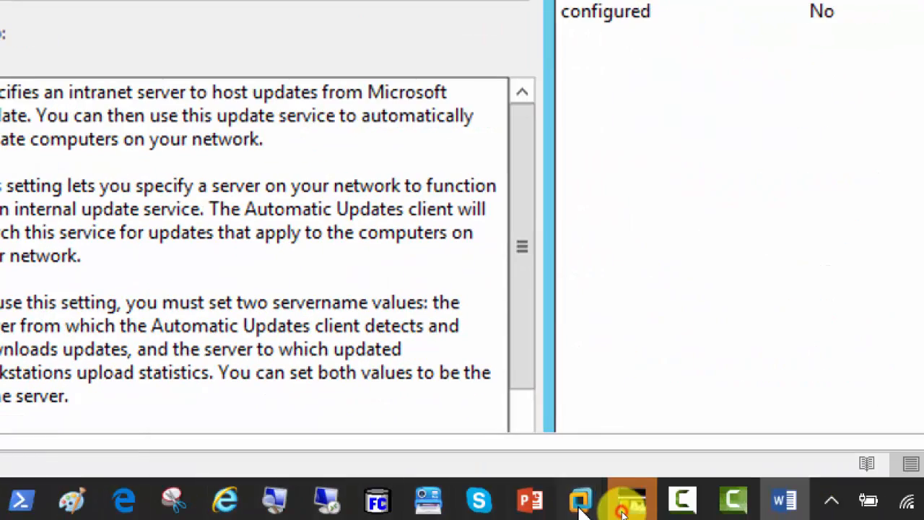
{"action": "mouse_move", "coordinate": [629, 496]}
{"action": "left_click", "coordinate": [606, 436]}
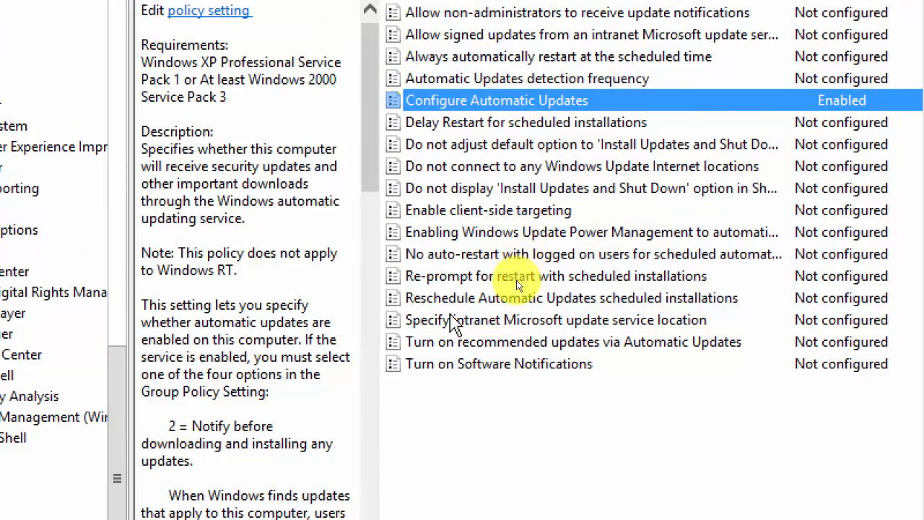
{"action": "double_click", "coordinate": [453, 322]}
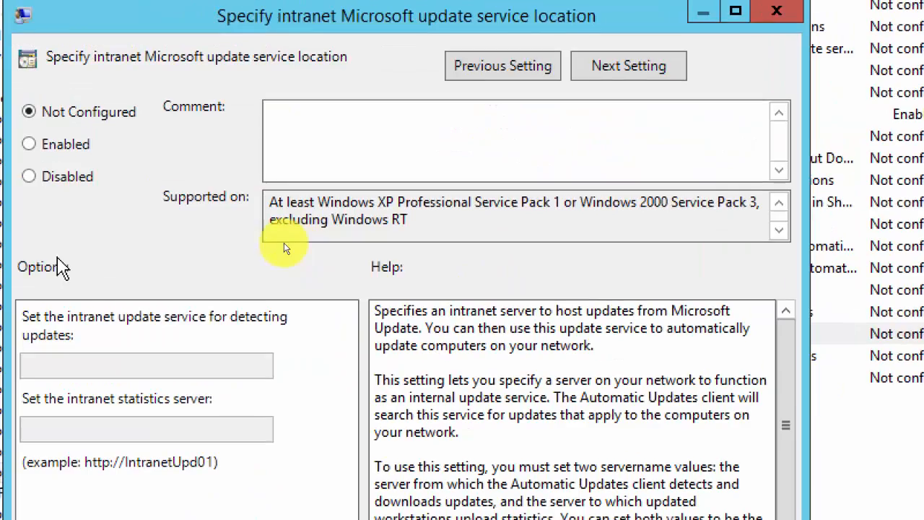
{"action": "left_click", "coordinate": [33, 144]}
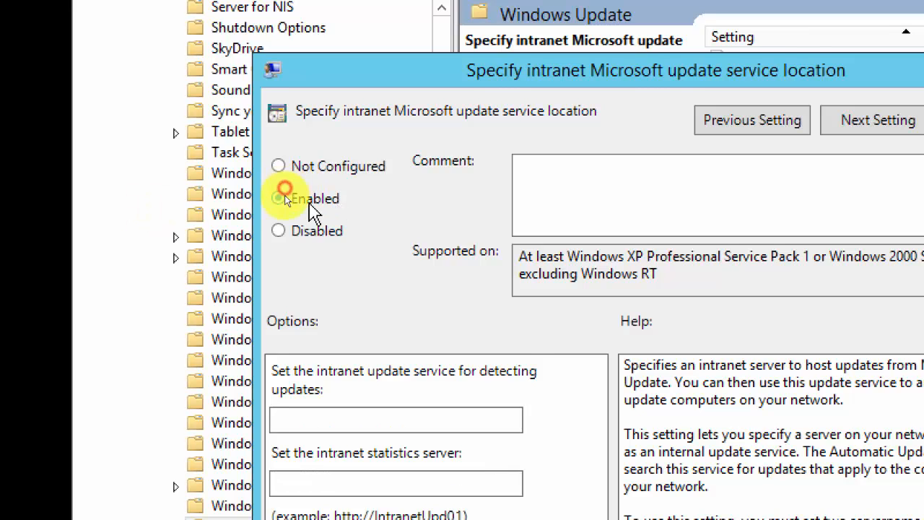
{"action": "left_click", "coordinate": [342, 417]}
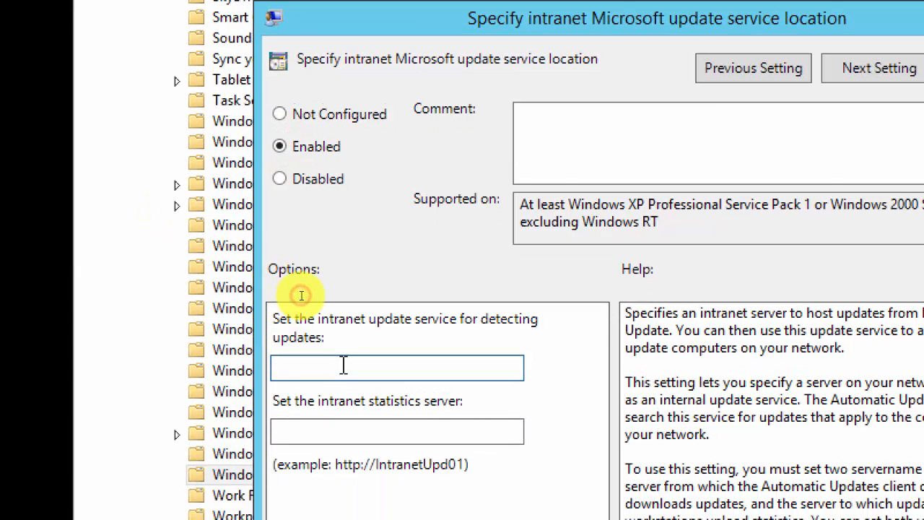
{"action": "type", "text": "http://"}
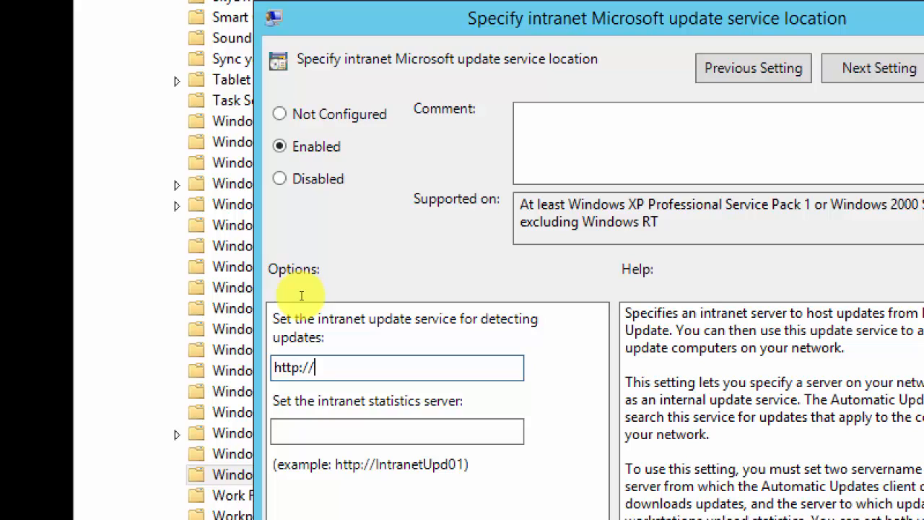
{"action": "type", "text": "server01.hu"}
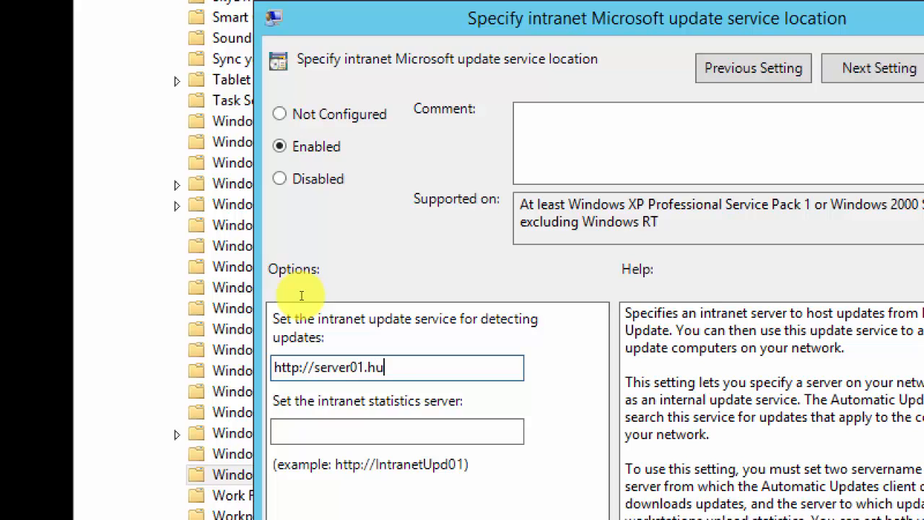
{"action": "type", "text": "mberdomain.local:"}
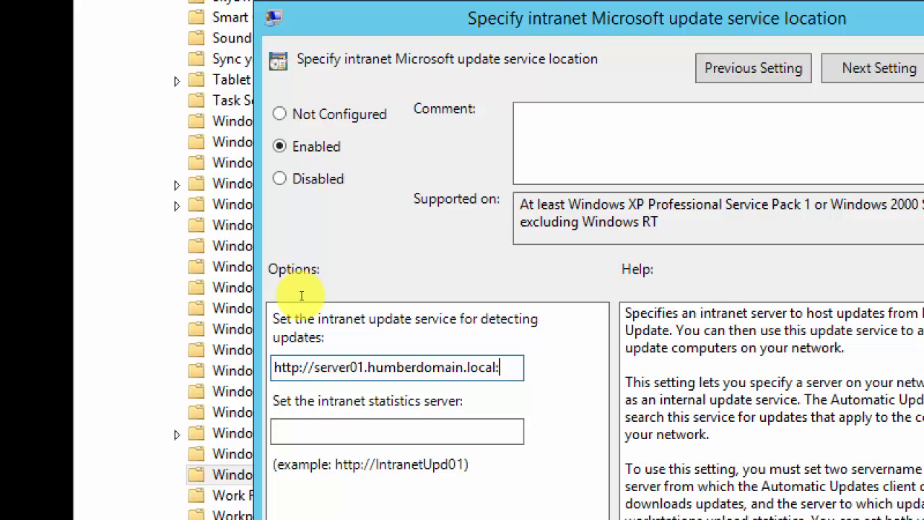
{"action": "type", "text": "8530"}
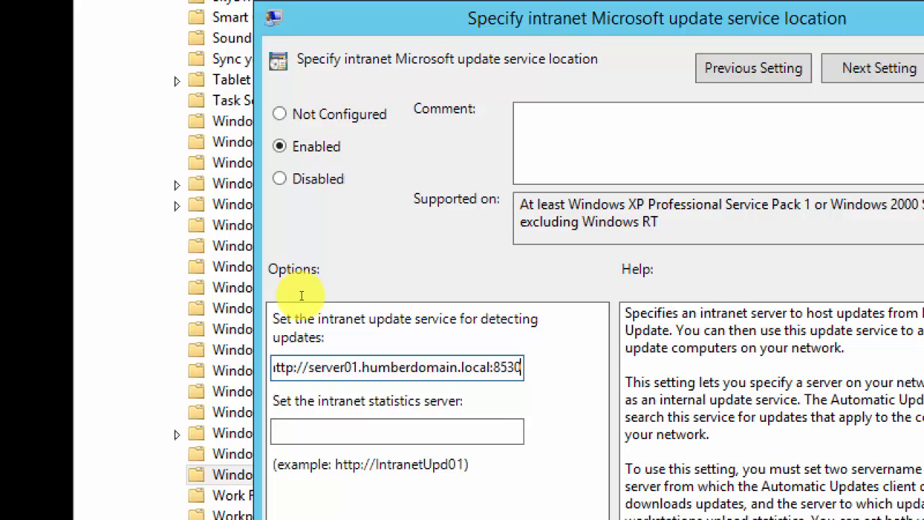
{"action": "key", "text": "ctrl+a"}
{"action": "key", "text": "ctrl+c"}
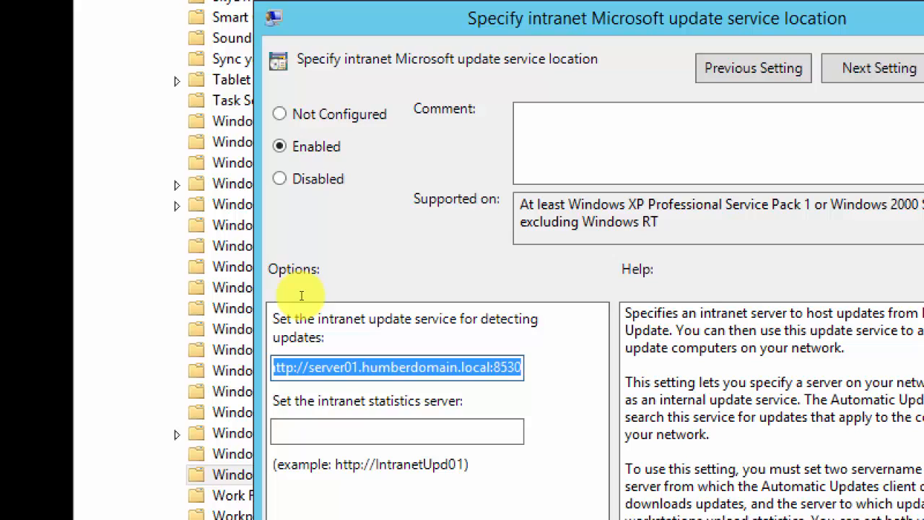
{"action": "key", "text": "Tab"}
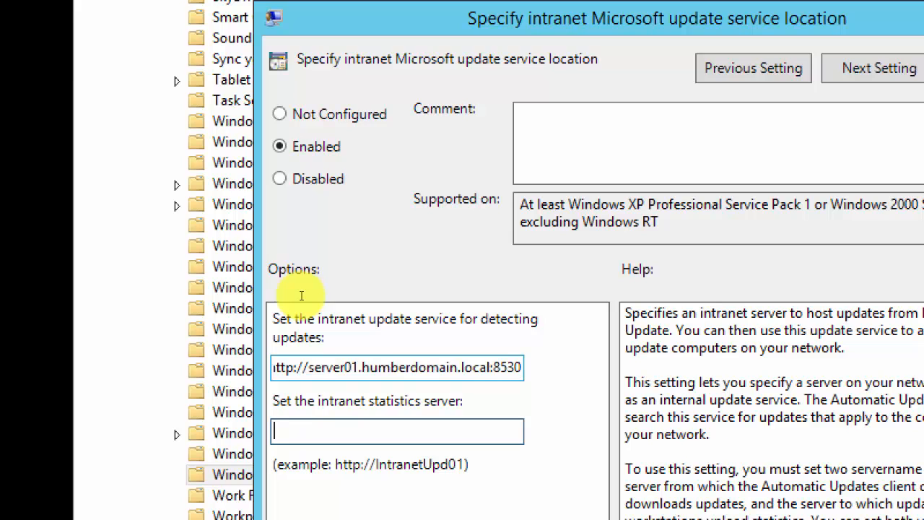
{"action": "key", "text": "ctrl+v"}
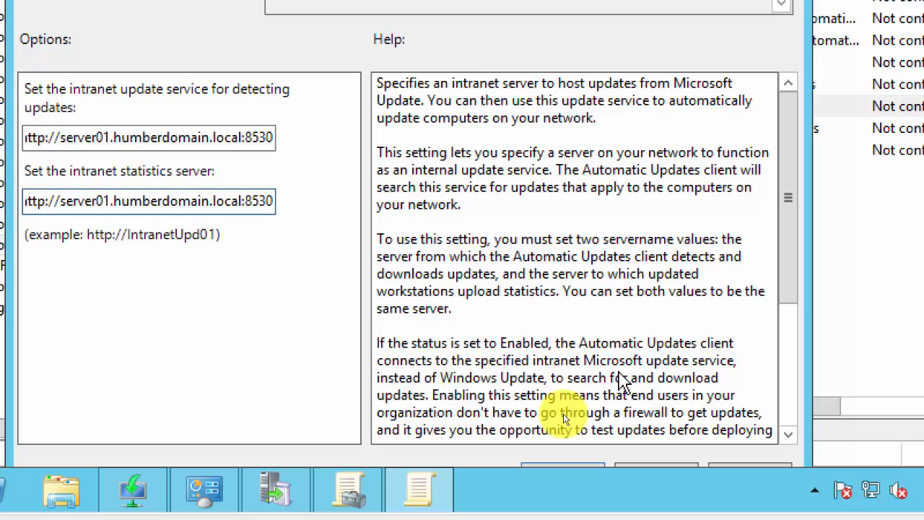
Save the Specify intranet Microsoft update service location policy.
{"action": "left_click", "coordinate": [553, 467]}
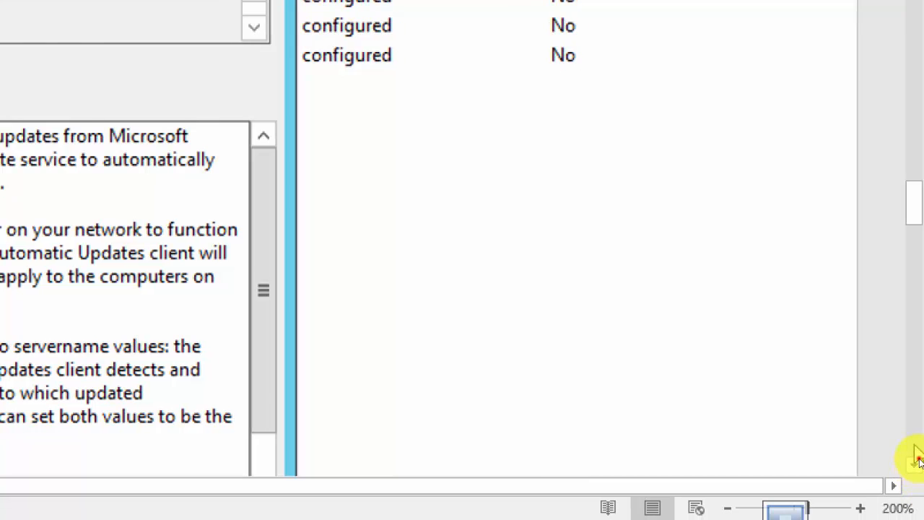
Switch to the Word guide and read its client-side targeting, Windows Update initialization and forced policy update instructions.
{"action": "left_click", "coordinate": [916, 465]}
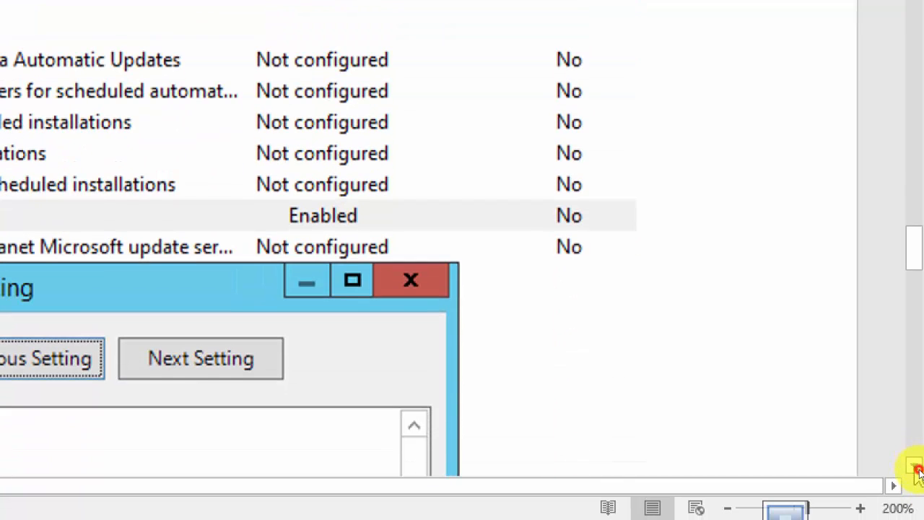
{"action": "left_click", "coordinate": [916, 468]}
{"action": "left_click", "coordinate": [915, 468]}
{"action": "left_click", "coordinate": [915, 468]}
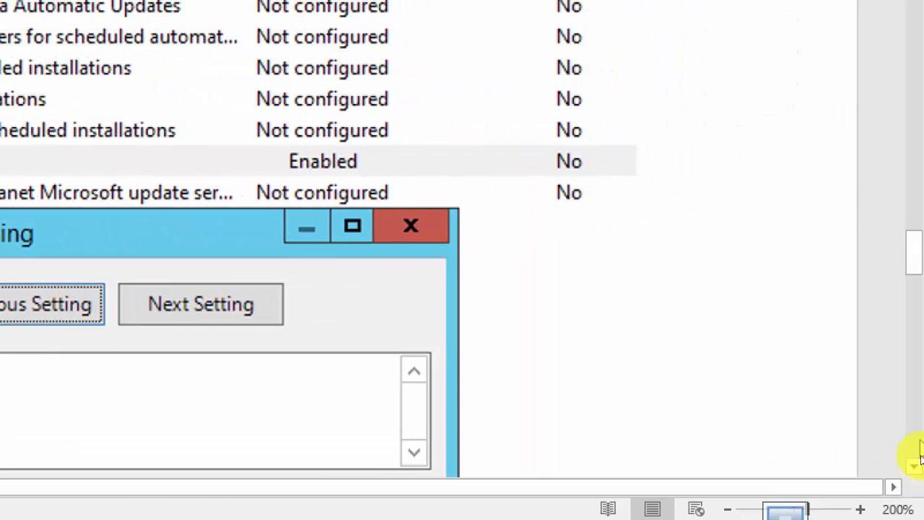
{"action": "left_click", "coordinate": [918, 442]}
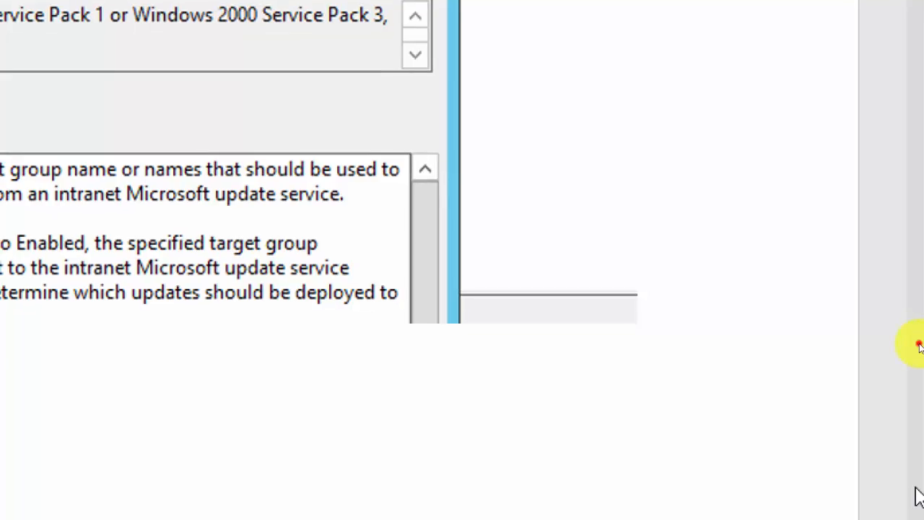
{"action": "left_click", "coordinate": [920, 345]}
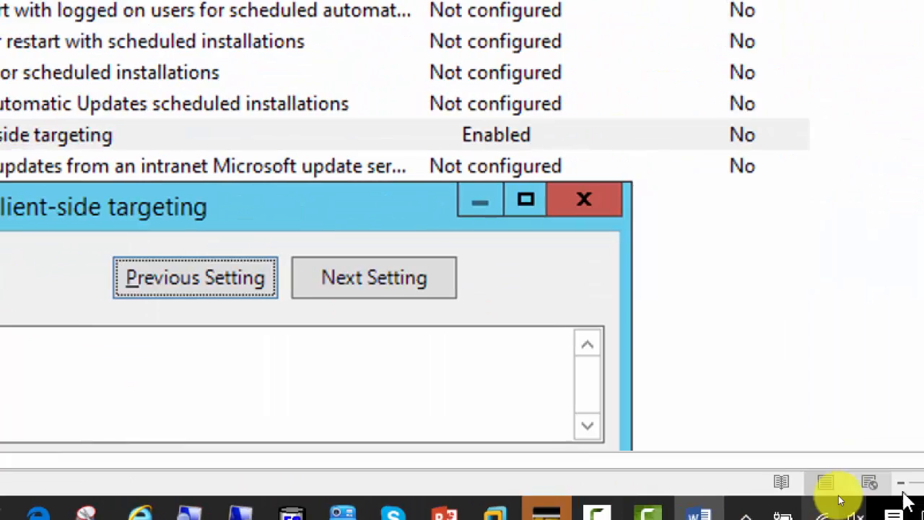
{"action": "scroll", "coordinate": [914, 469], "scroll_direction": "down", "scroll_amount": 15}
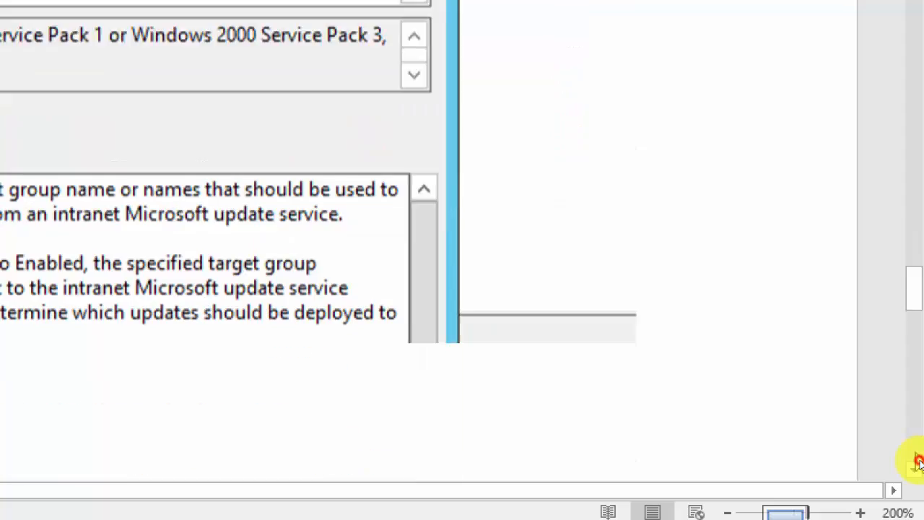
{"action": "scroll", "coordinate": [474, 402], "scroll_direction": "down", "scroll_amount": 5}
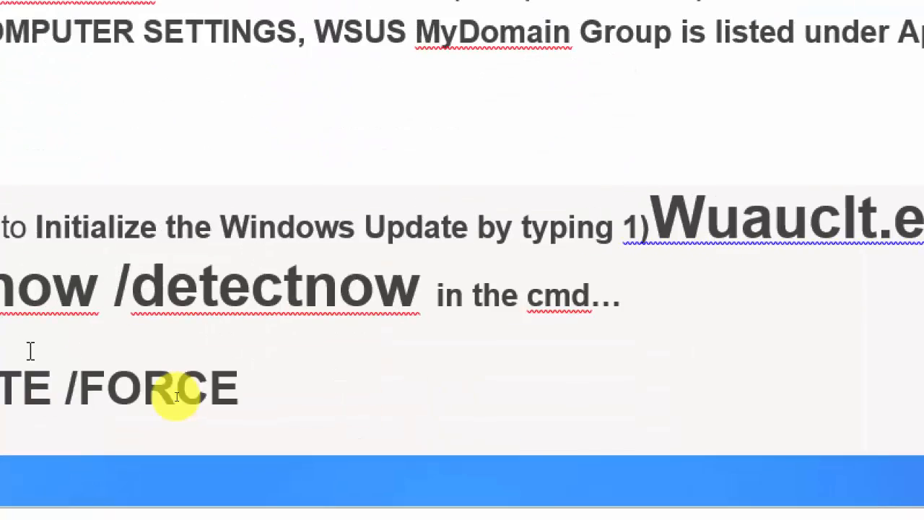
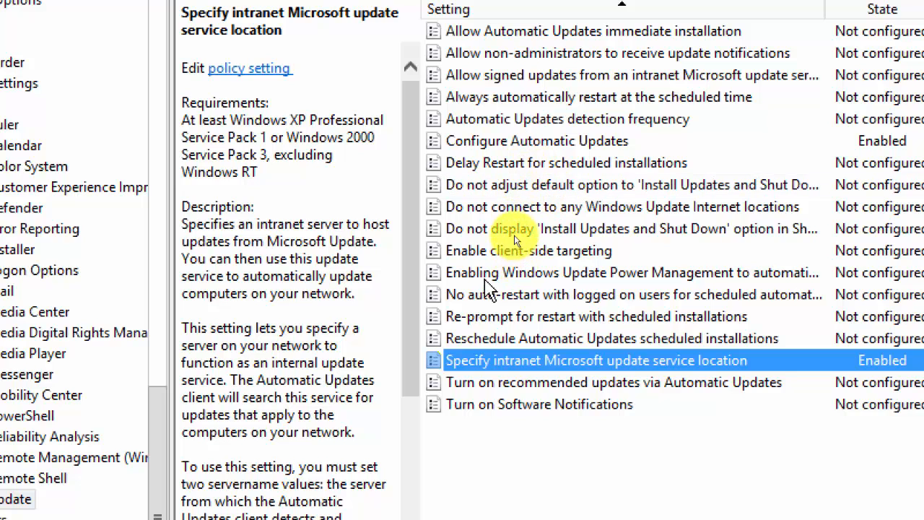
Enable client-side targeting with the target group name Humberdomain.local, save the policy and close the Group Policy Management Editor.
{"action": "double_click", "coordinate": [482, 251]}
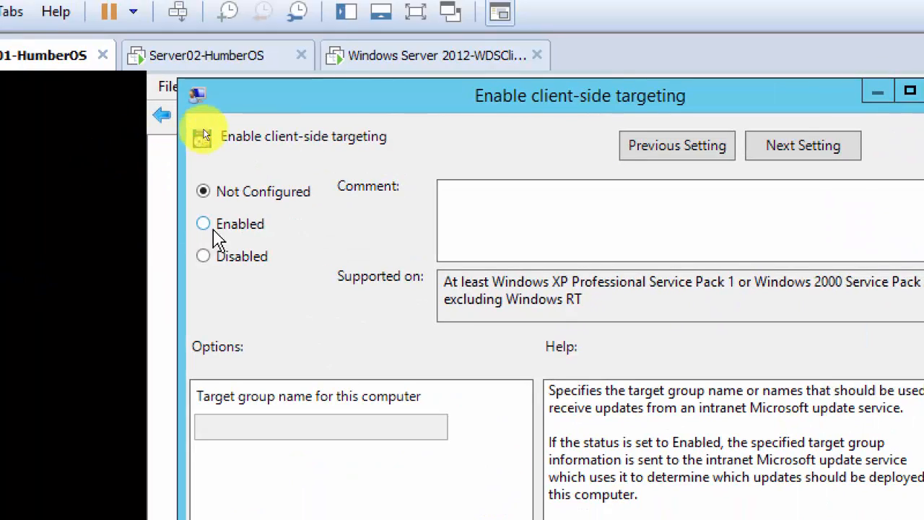
{"action": "left_click", "coordinate": [225, 230]}
{"action": "left_click", "coordinate": [230, 425]}
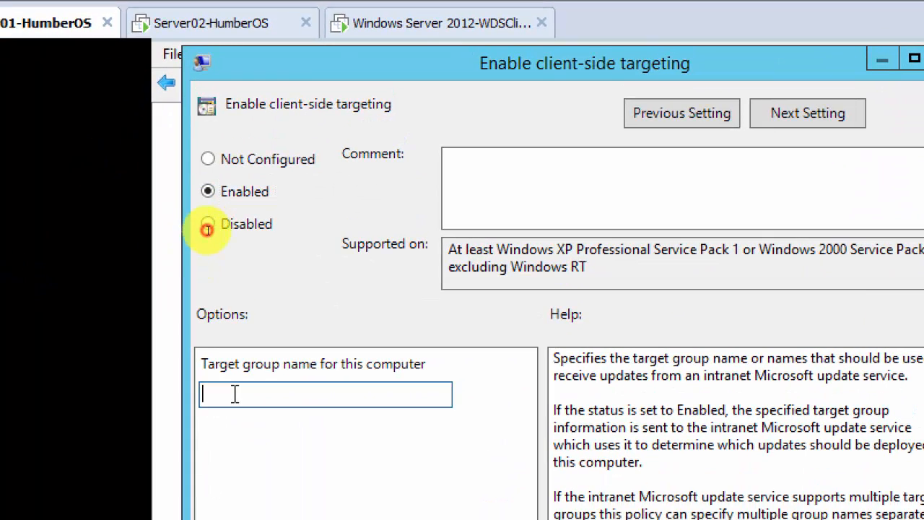
{"action": "type", "text": "Humberdomain"}
{"action": "type", "text": ".local"}
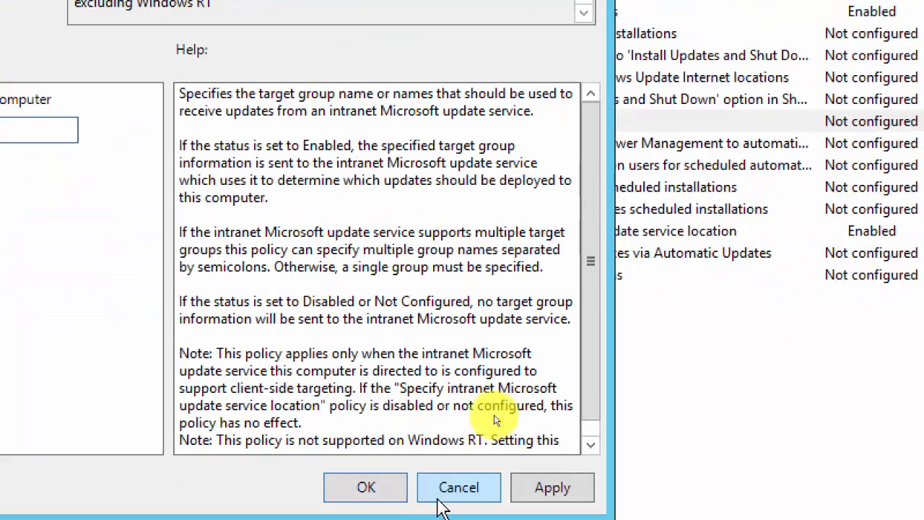
{"action": "left_click", "coordinate": [383, 496]}
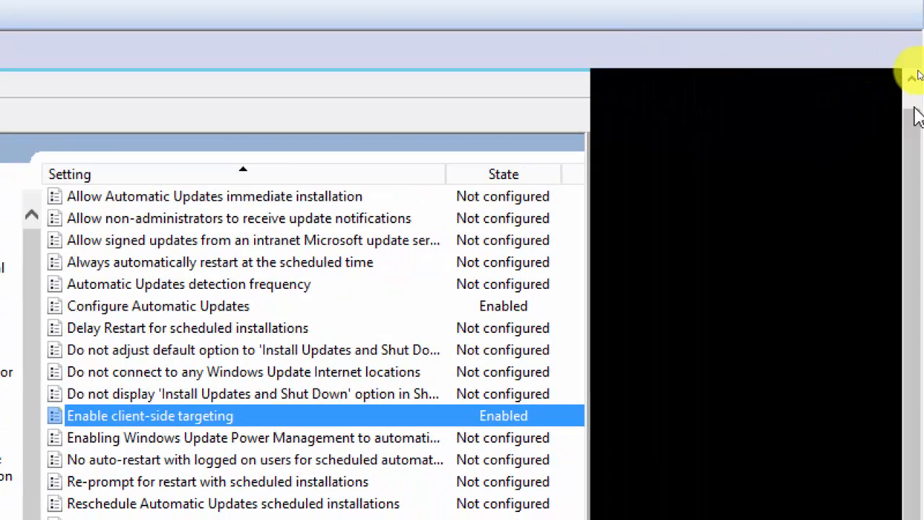
{"action": "left_click", "coordinate": [914, 96]}
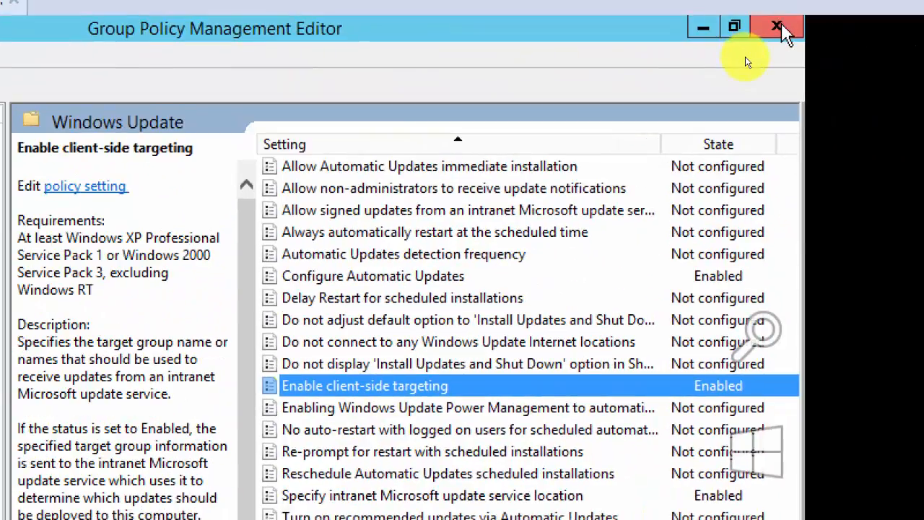
{"action": "left_click", "coordinate": [780, 26]}
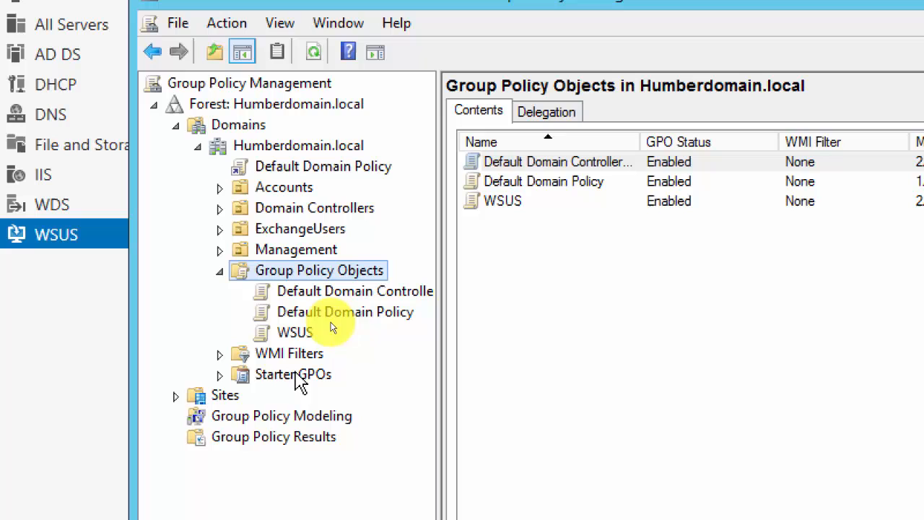
Examine the scope and links of the WSUS GPO and the Default Domain Policy.
{"action": "left_click", "coordinate": [296, 333]}
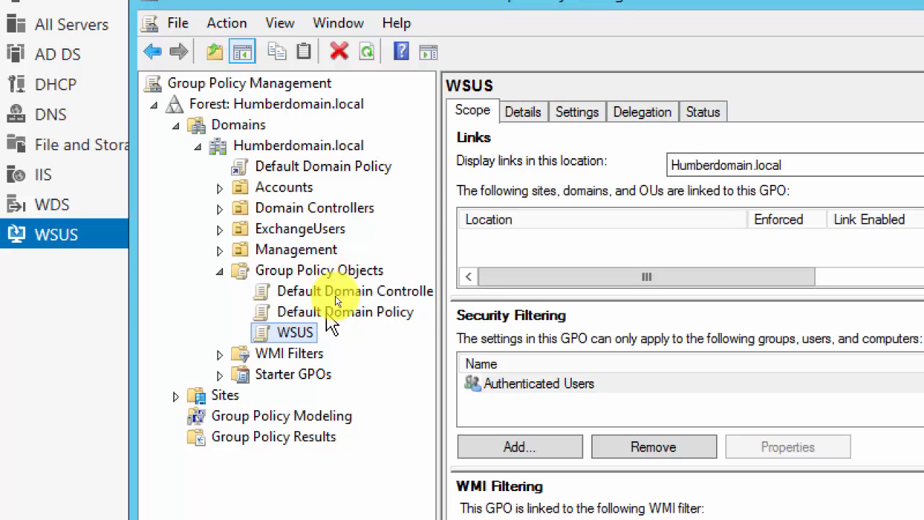
{"action": "left_click", "coordinate": [318, 169]}
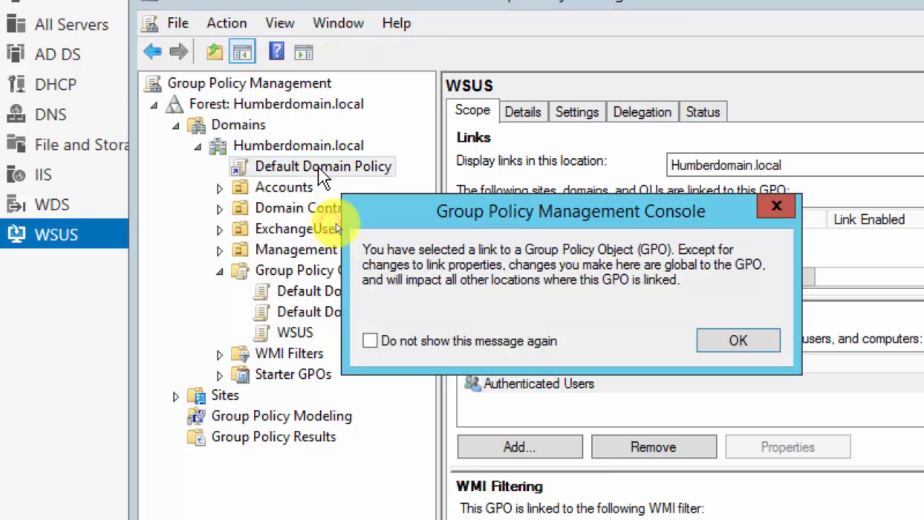
{"action": "left_click", "coordinate": [764, 343]}
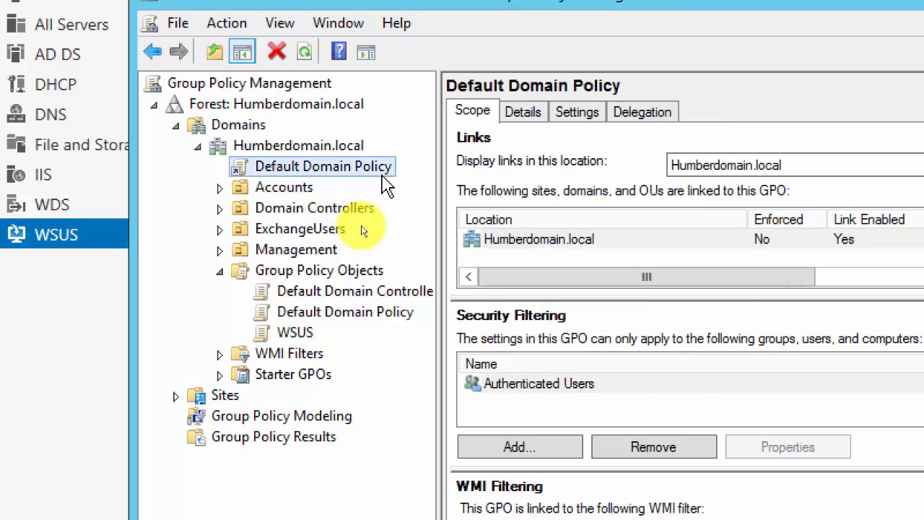
Link the existing WSUS GPO to the Humberdomain.local domain.
{"action": "left_click", "coordinate": [353, 146]}
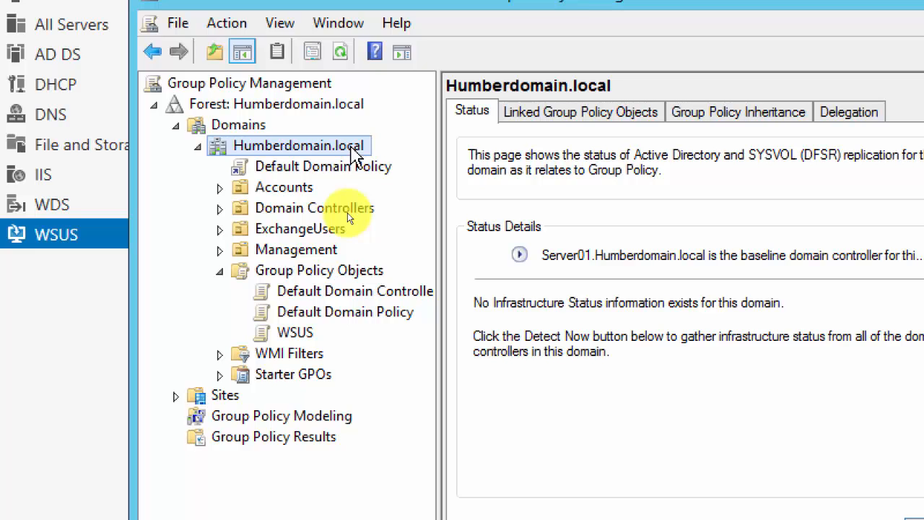
{"action": "right_click", "coordinate": [354, 146]}
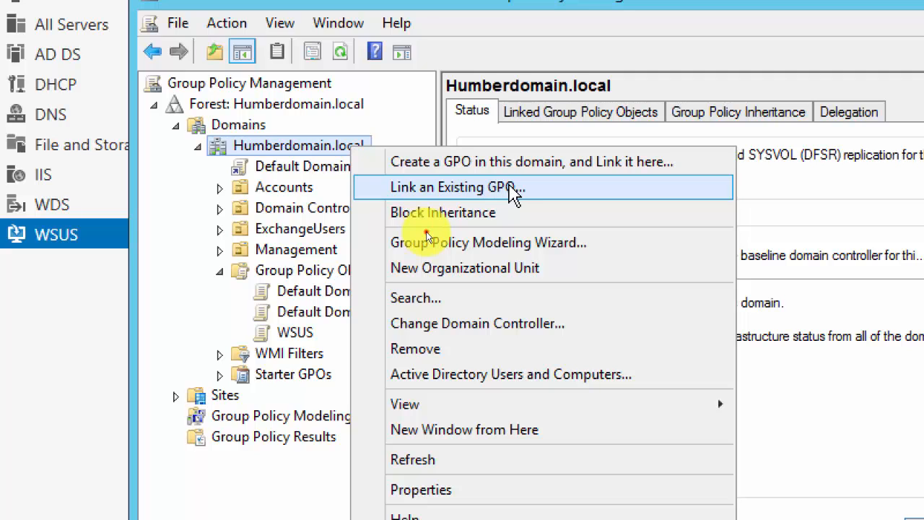
{"action": "left_click", "coordinate": [509, 187]}
{"action": "left_click", "coordinate": [398, 261]}
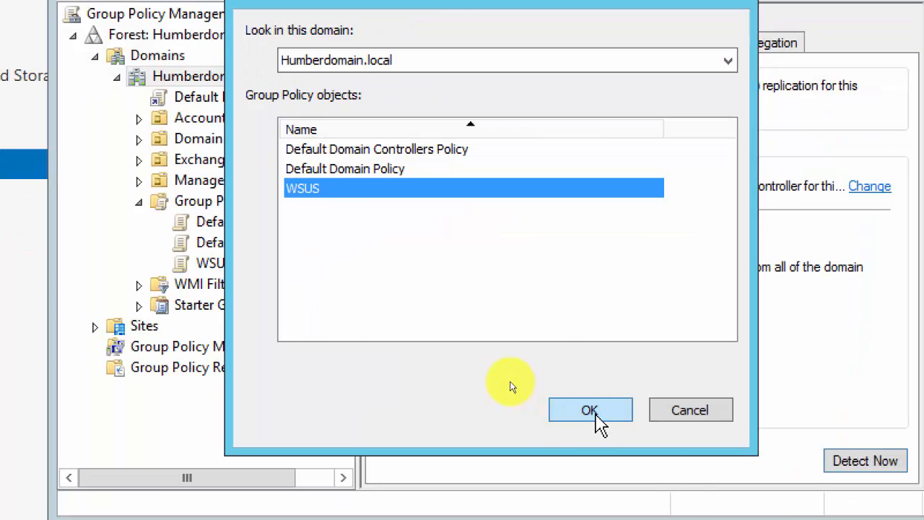
{"action": "left_click", "coordinate": [596, 418]}
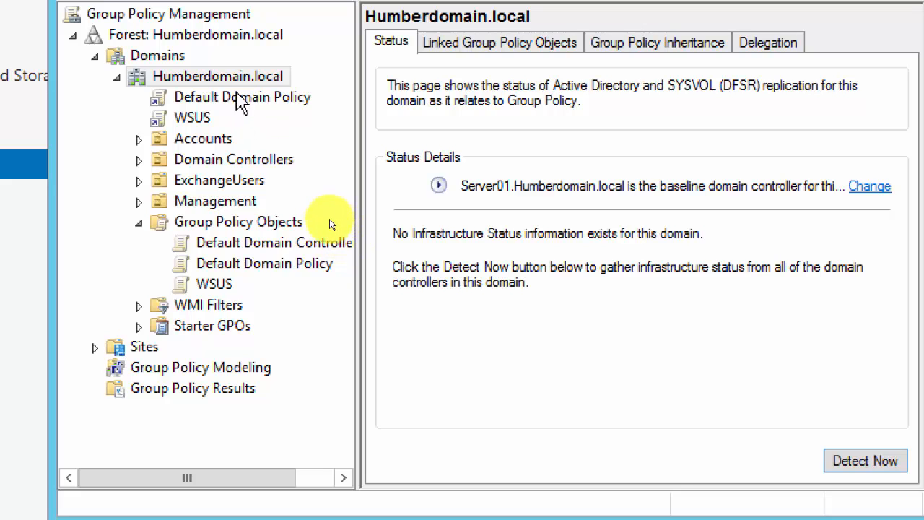
Move WSUS above the Default Domain Policy in the domain's linked Group Policy Objects order.
{"action": "left_click", "coordinate": [541, 47]}
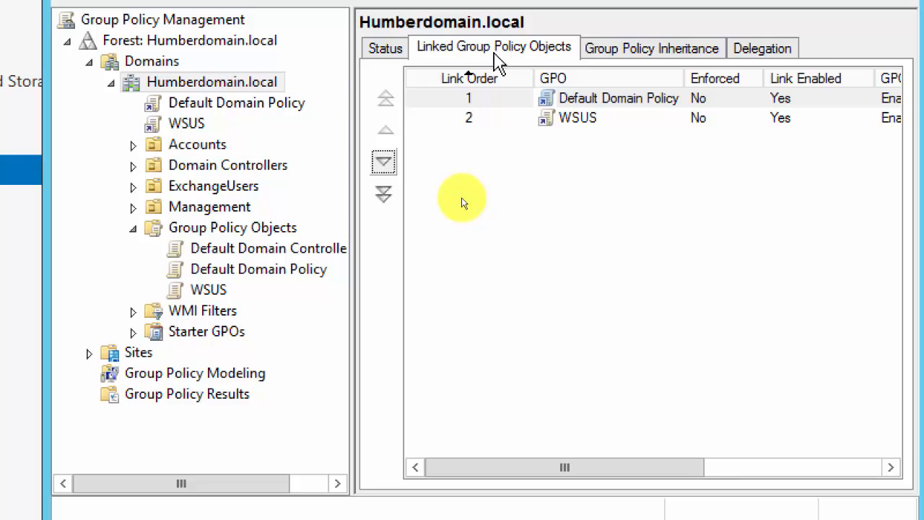
{"action": "left_click", "coordinate": [556, 120]}
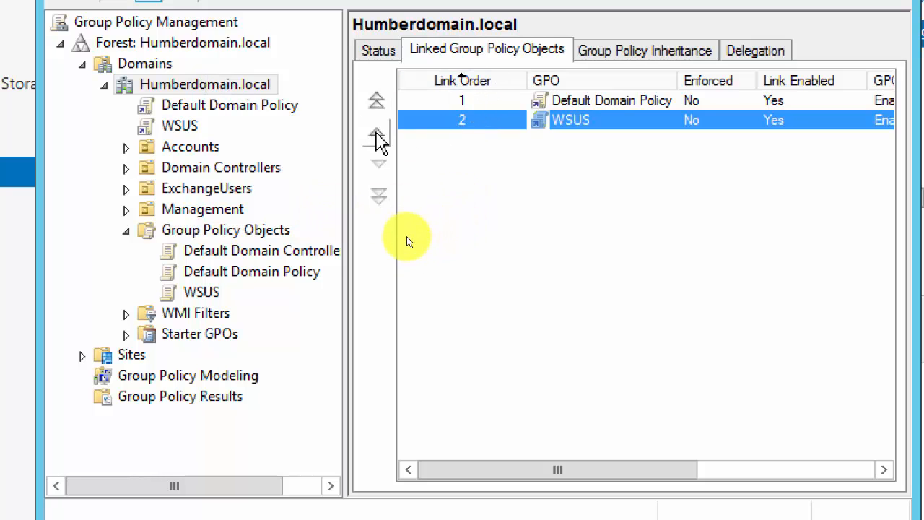
{"action": "left_click", "coordinate": [376, 133]}
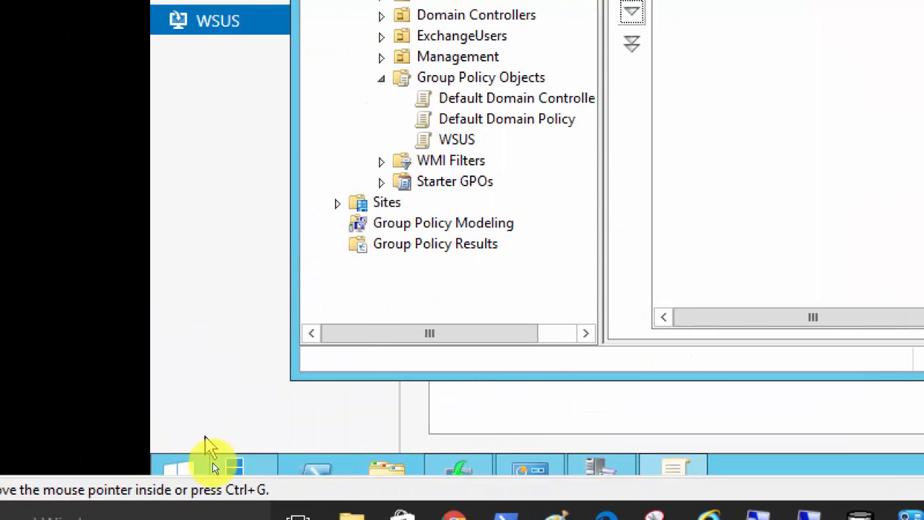
Open a command prompt on Server01 and force a Group Policy update with gpupdate /force.
{"action": "left_click", "coordinate": [225, 463]}
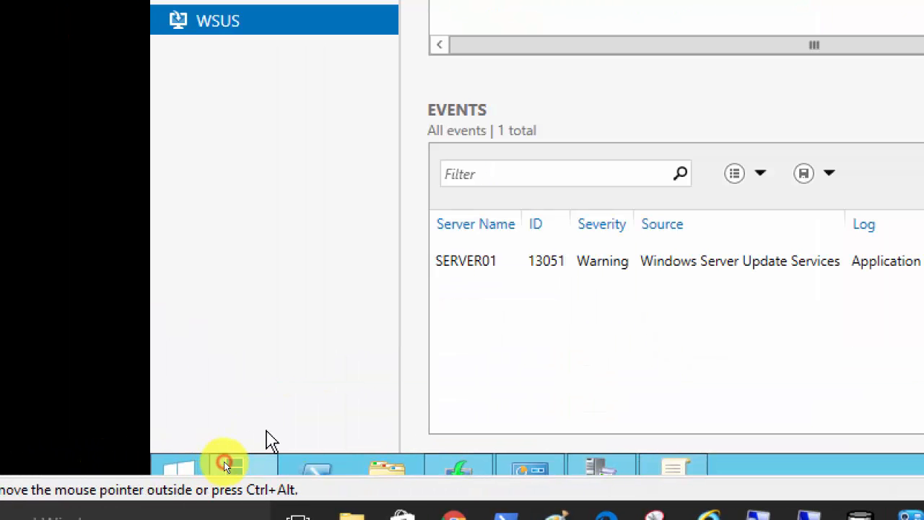
{"action": "key", "text": "super+r"}
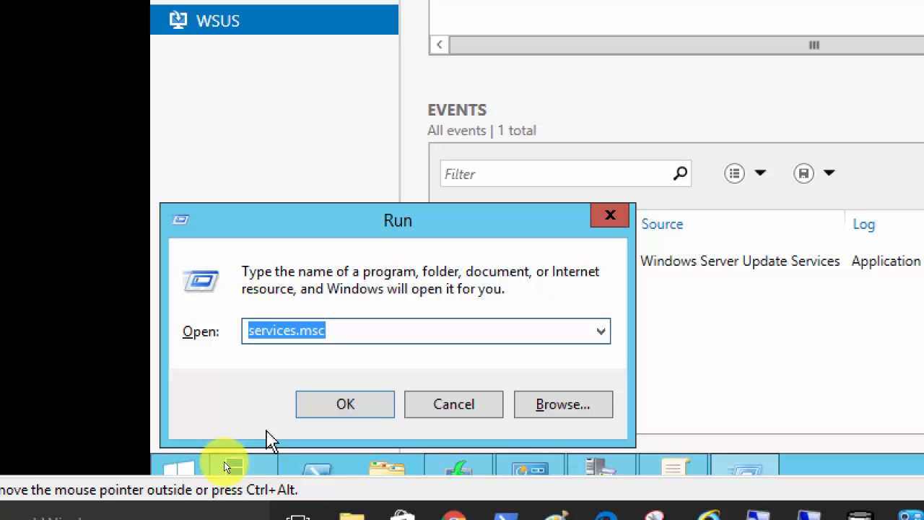
{"action": "type", "text": "cmd"}
{"action": "key", "text": "Return"}
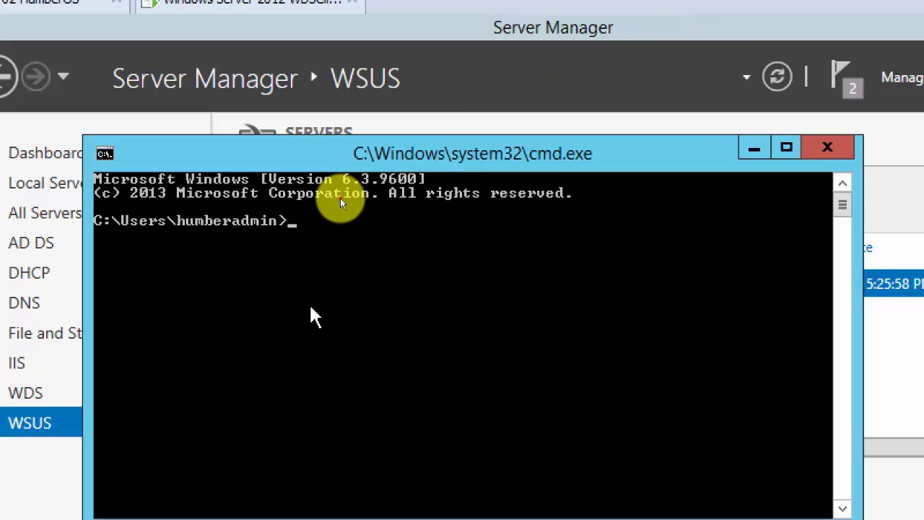
{"action": "type", "text": "gpupdate /forc"}
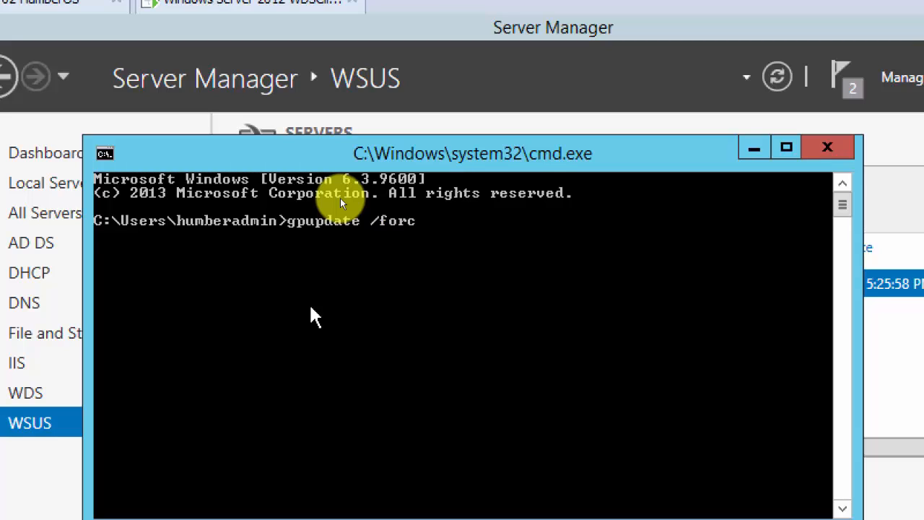
{"action": "type", "text": "e"}
{"action": "key", "text": "Return"}
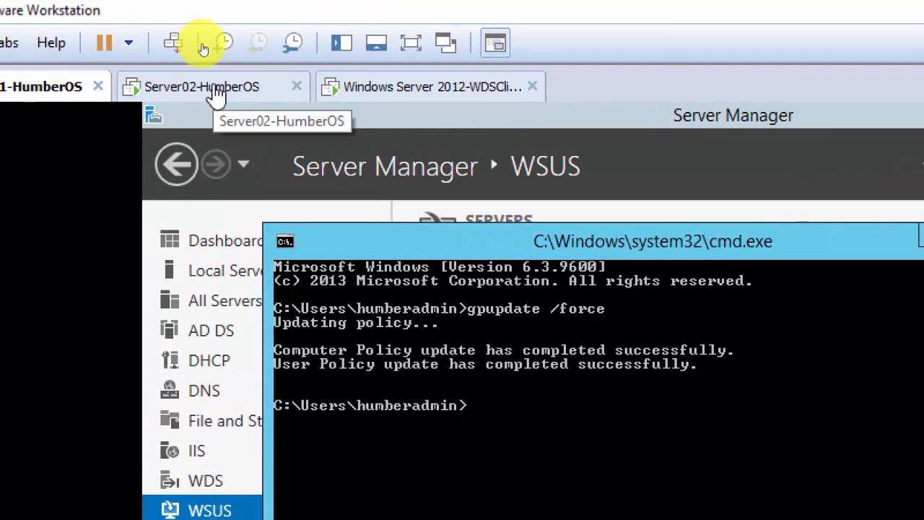
Check the state of the Server02 and WDSClient01 virtual machines, and return to Server01.
{"action": "left_click", "coordinate": [216, 90]}
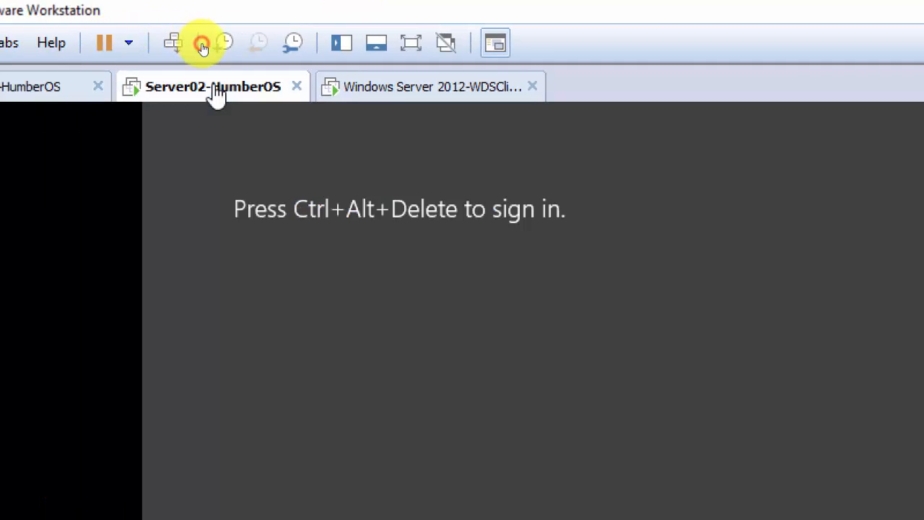
{"action": "left_click", "coordinate": [417, 94]}
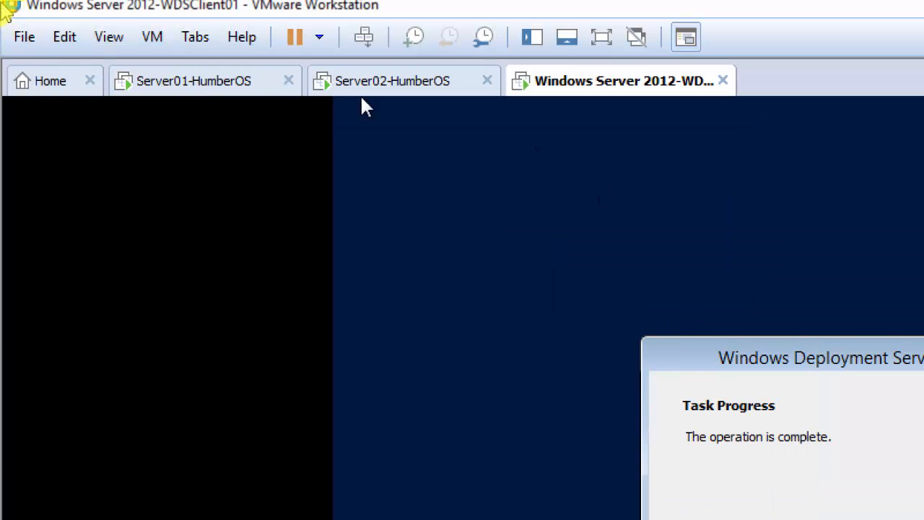
{"action": "left_click", "coordinate": [186, 101]}
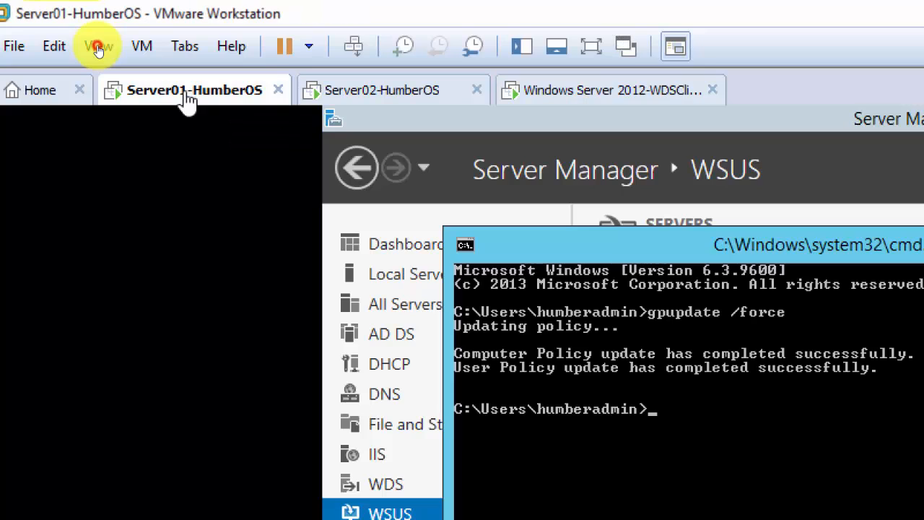
{"action": "left_click", "coordinate": [392, 101]}
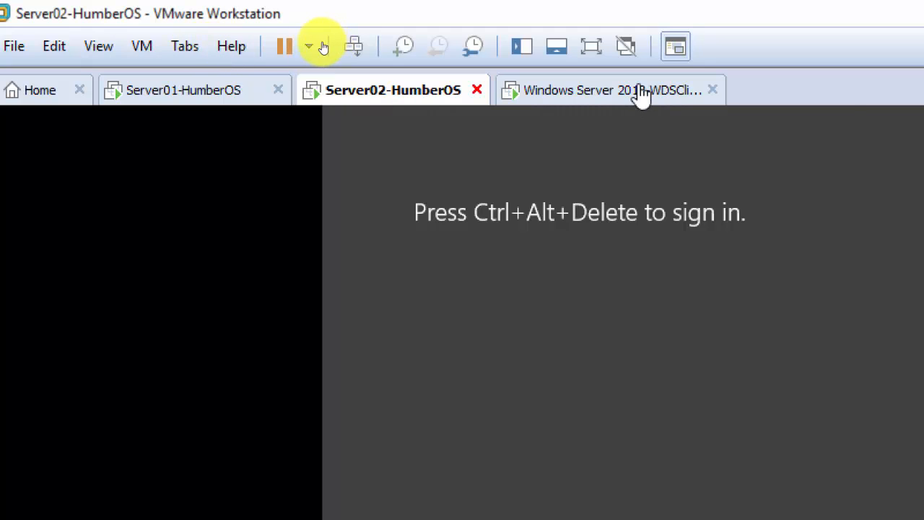
{"action": "left_click", "coordinate": [597, 100]}
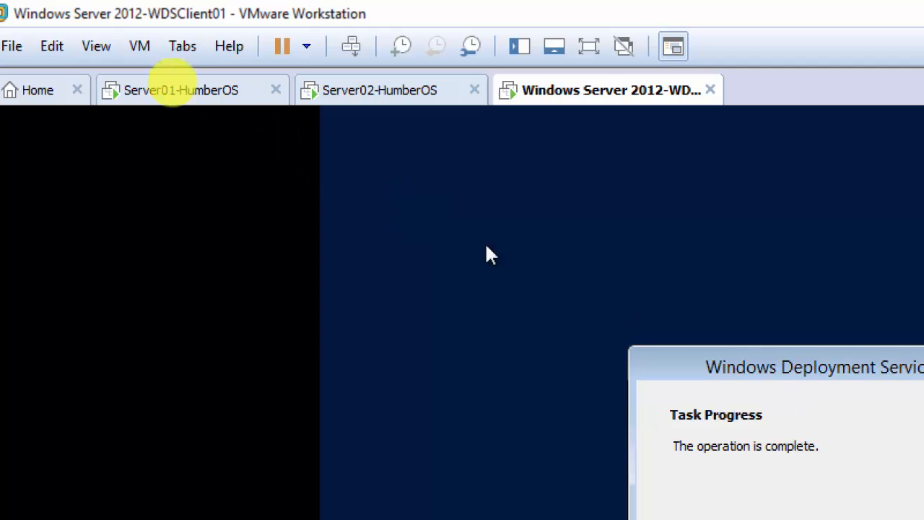
{"action": "left_click", "coordinate": [172, 101]}
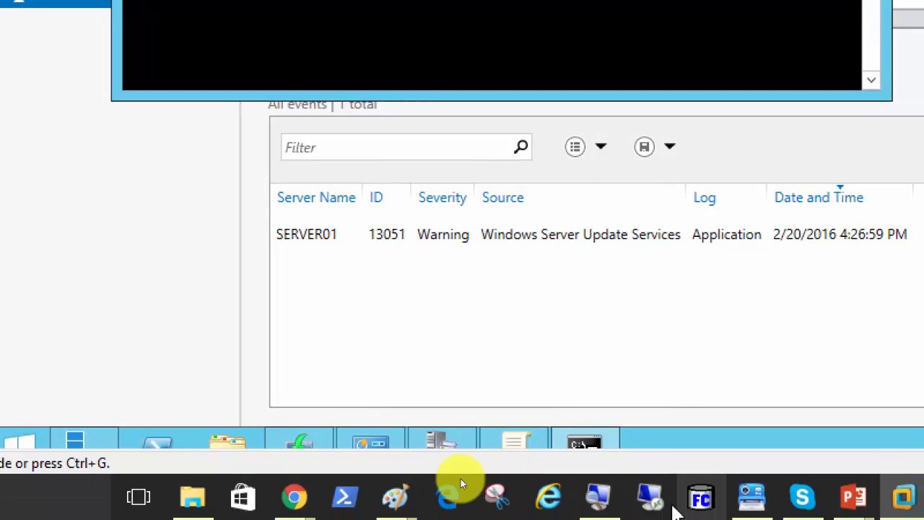
Switch to the Update Services console and refresh the SERVER01 node.
{"action": "mouse_move", "coordinate": [439, 447]}
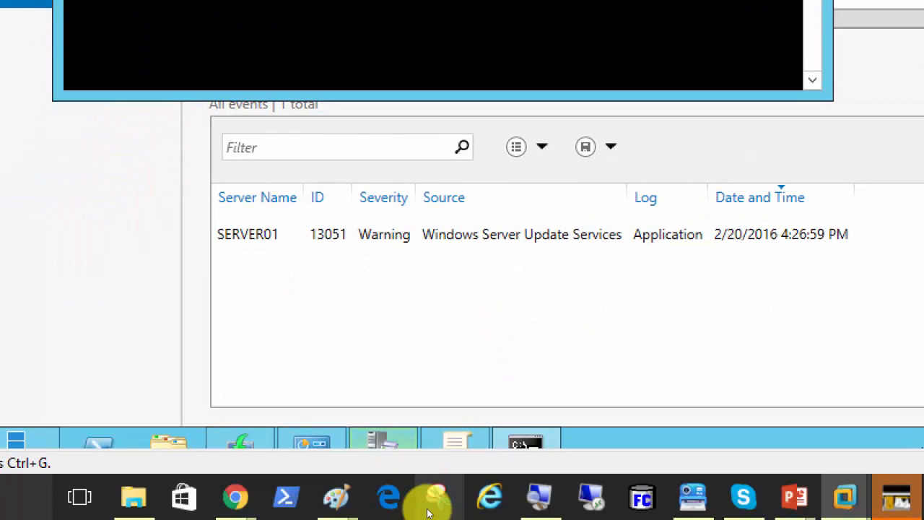
{"action": "mouse_move", "coordinate": [384, 451]}
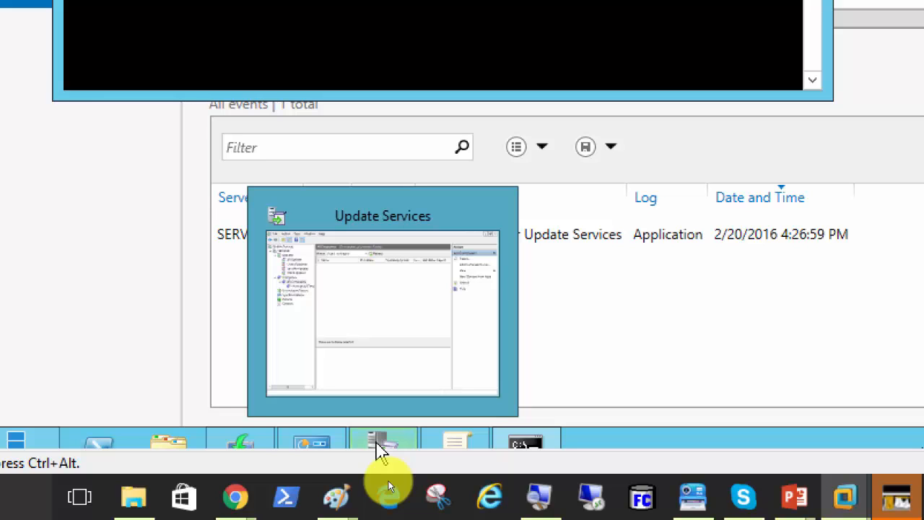
{"action": "left_click", "coordinate": [379, 449]}
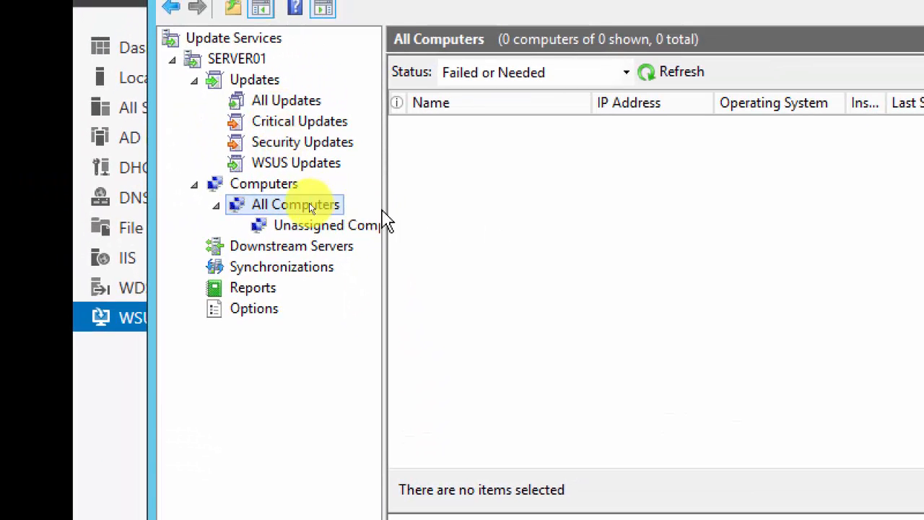
{"action": "right_click", "coordinate": [247, 60]}
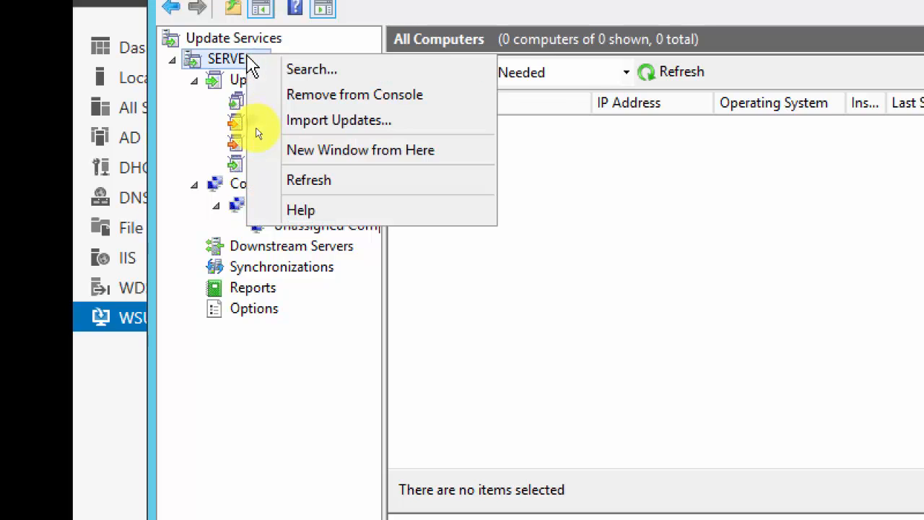
{"action": "left_click", "coordinate": [341, 186]}
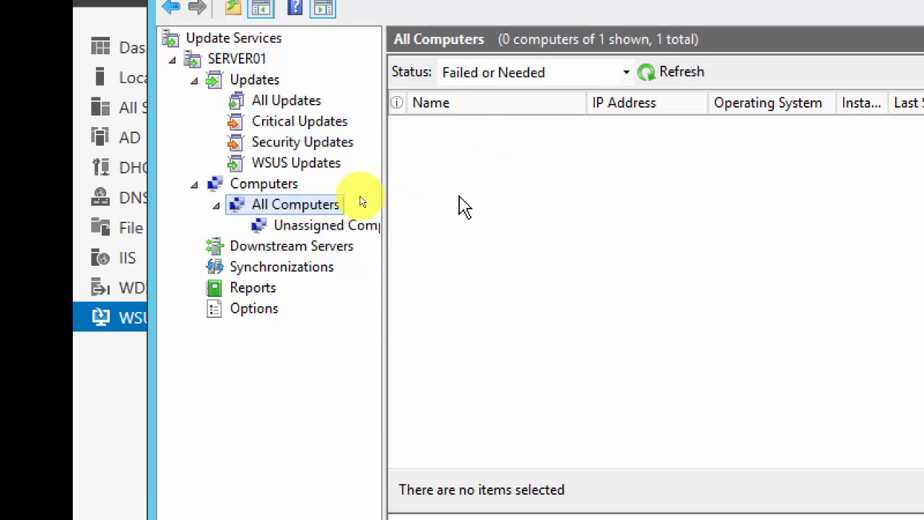
List Unassigned Computers with the status filter set to Any, refresh the list, and widen the Installed/Not Applicable Percentage column.
{"action": "left_click", "coordinate": [332, 231]}
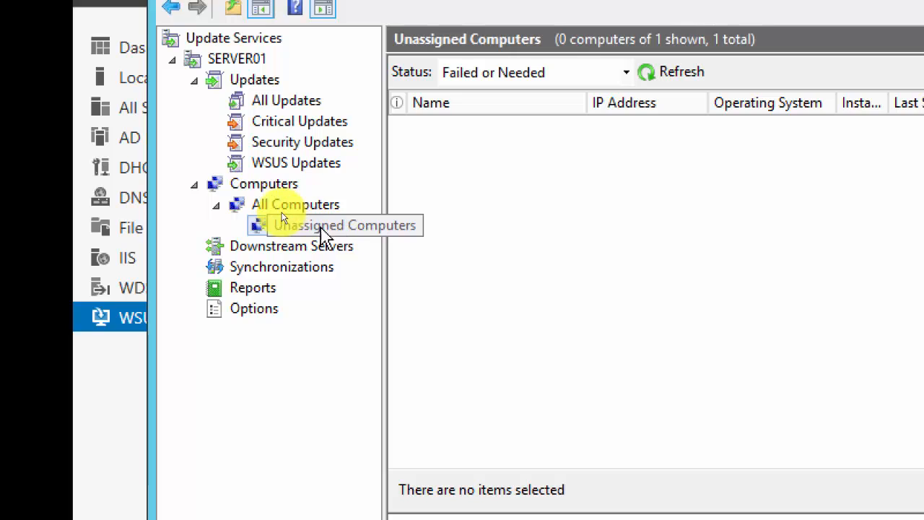
{"action": "left_click", "coordinate": [441, 133]}
{"action": "left_click", "coordinate": [626, 72]}
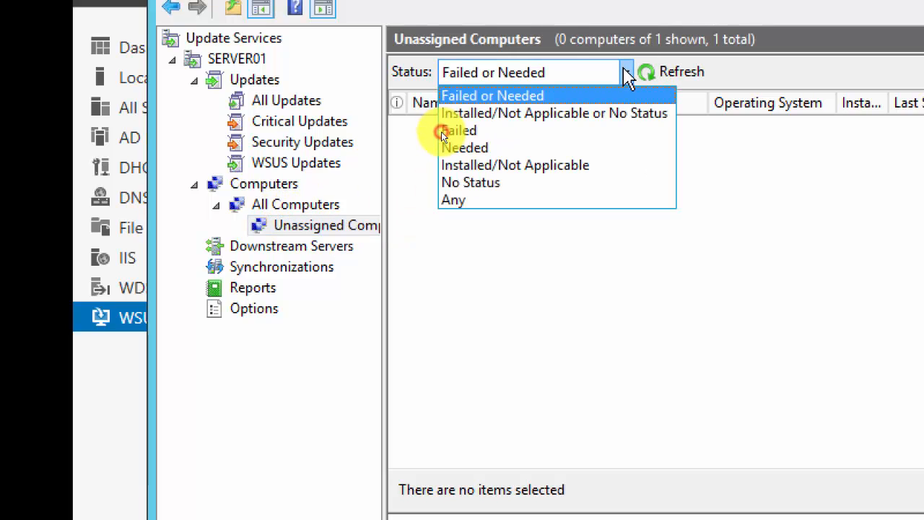
{"action": "left_click", "coordinate": [501, 203]}
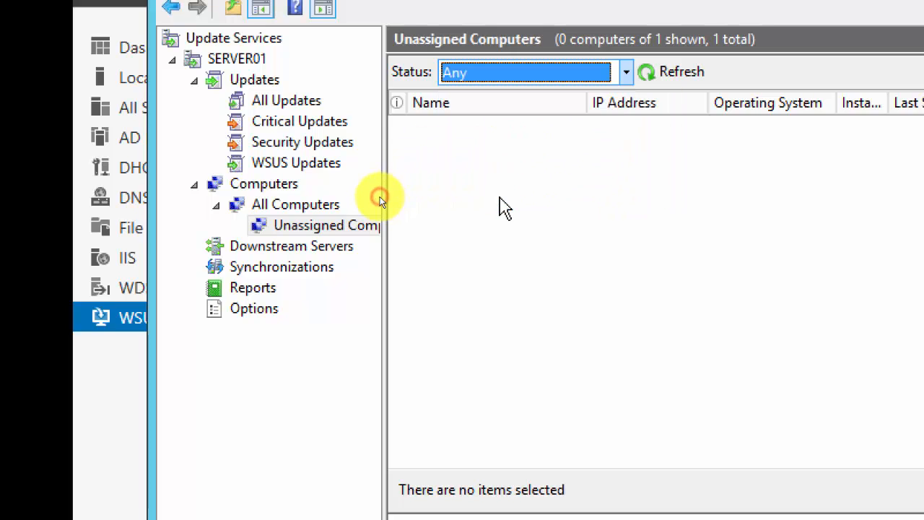
{"action": "left_click", "coordinate": [676, 72]}
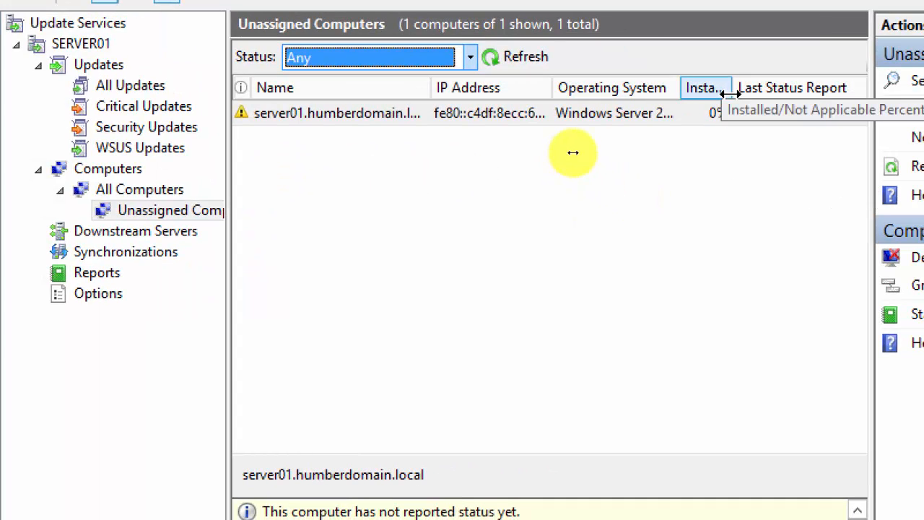
{"action": "left_click_drag", "start_coordinate": [730, 93], "coordinate": [774, 88]}
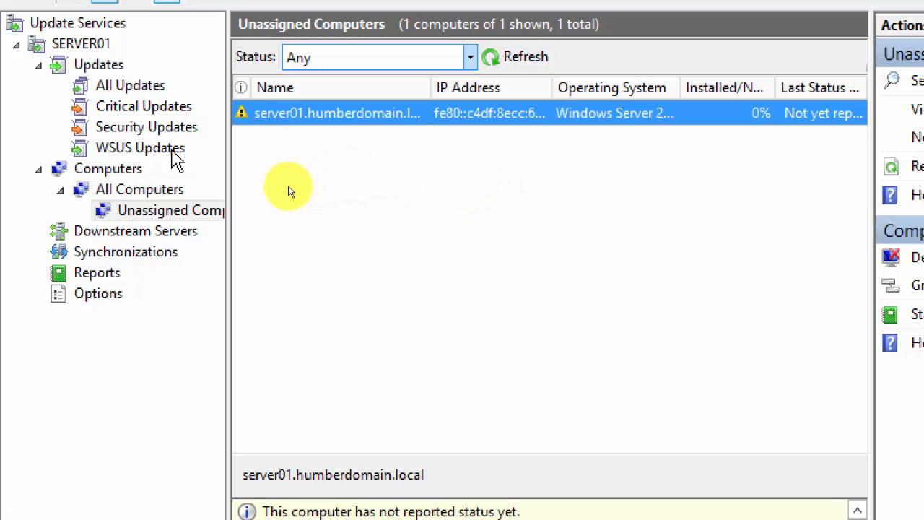
Add a computer group named Accounts under All Computers.
{"action": "left_click", "coordinate": [125, 174]}
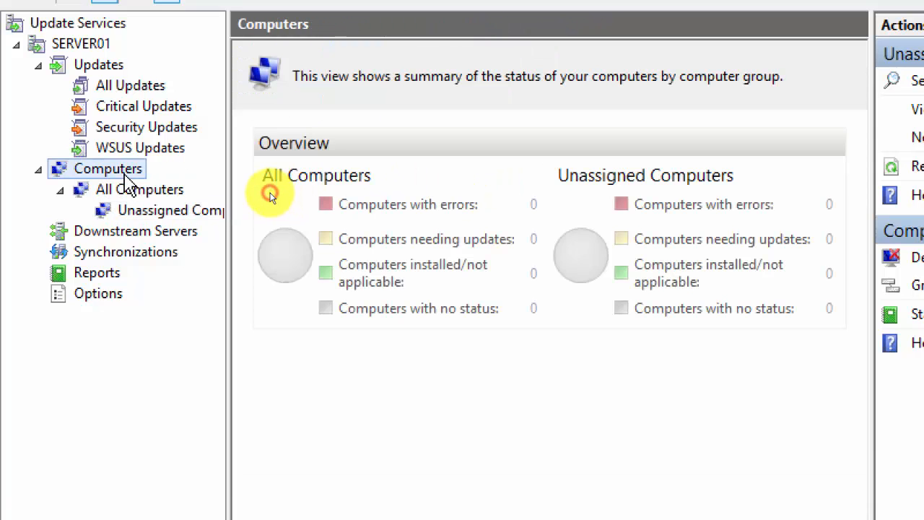
{"action": "right_click", "coordinate": [125, 176]}
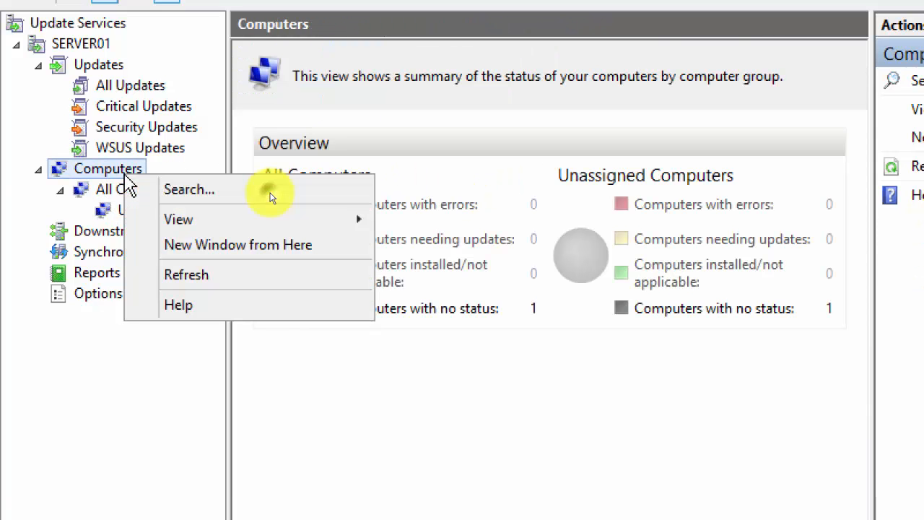
{"action": "left_click", "coordinate": [101, 192]}
{"action": "right_click", "coordinate": [100, 192]}
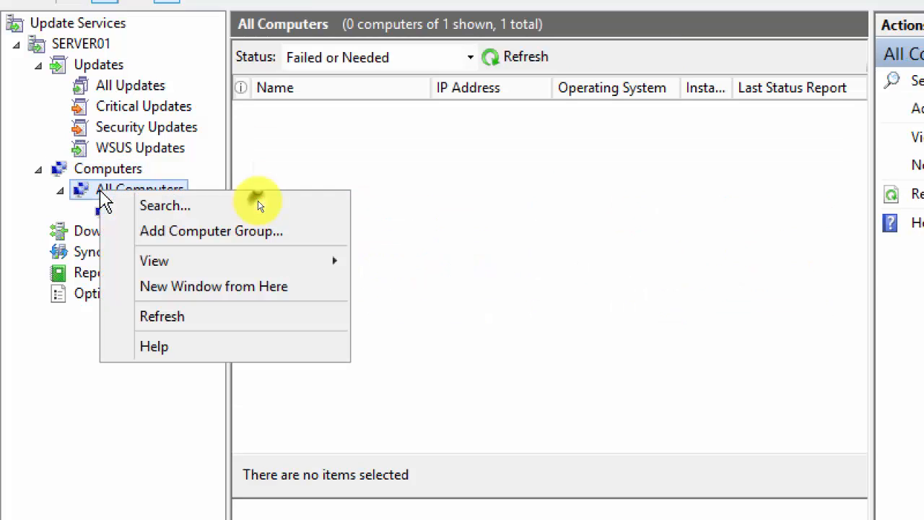
{"action": "left_click", "coordinate": [333, 225]}
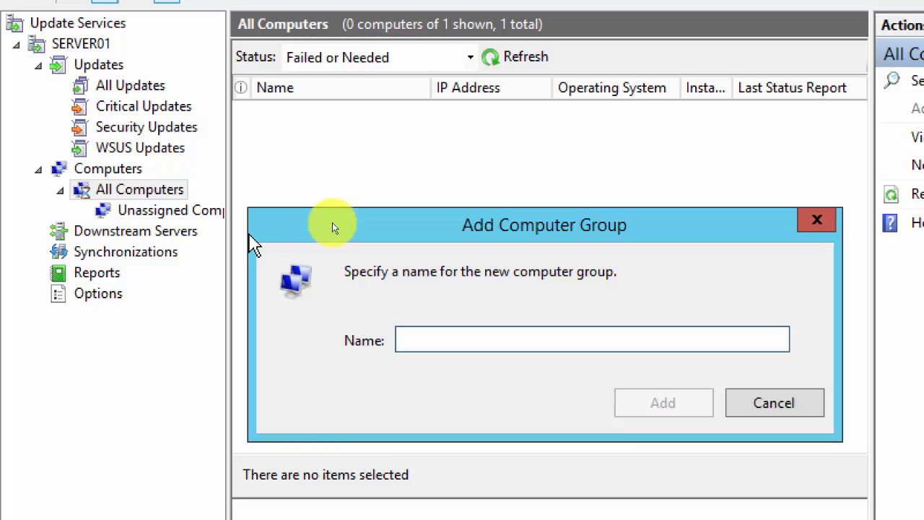
{"action": "type", "text": "Accou"}
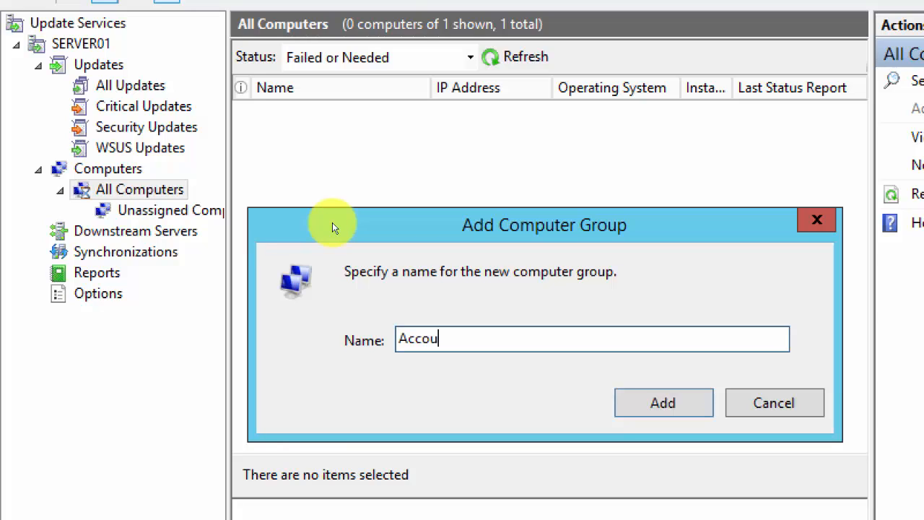
{"action": "type", "text": "nts"}
{"action": "left_click", "coordinate": [666, 409]}
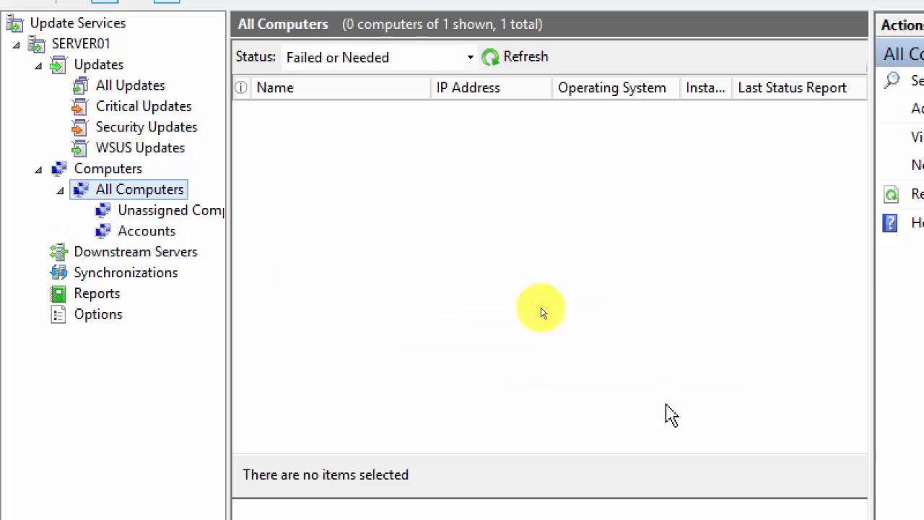
Add a second computer group named Management under All Computers.
{"action": "right_click", "coordinate": [166, 194]}
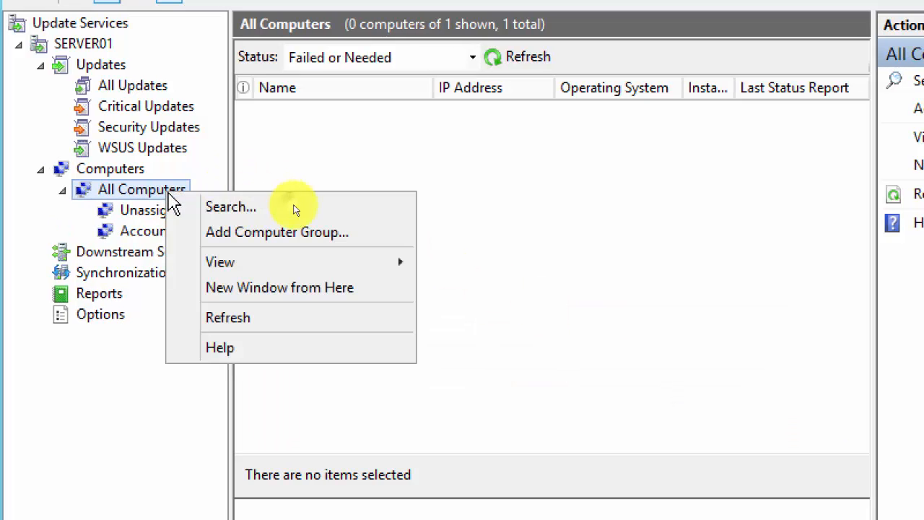
{"action": "left_click", "coordinate": [320, 232]}
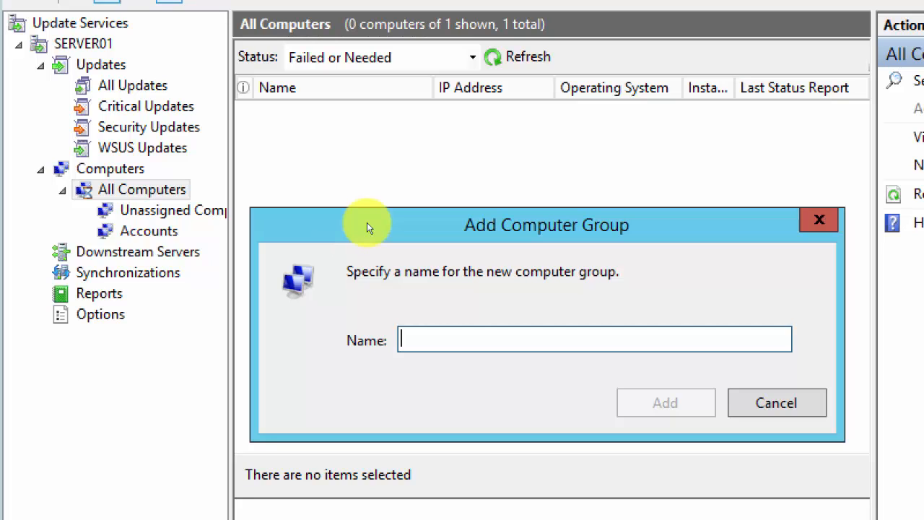
{"action": "type", "text": "Management"}
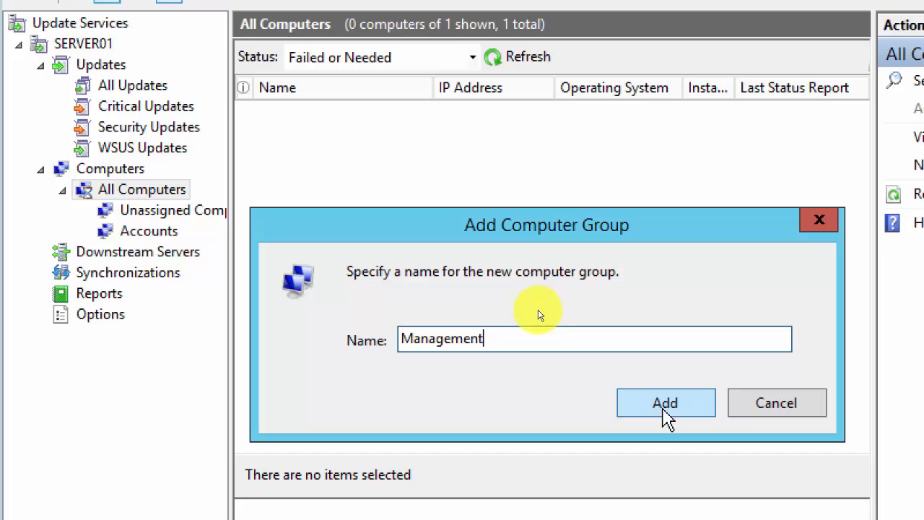
{"action": "left_click", "coordinate": [665, 403]}
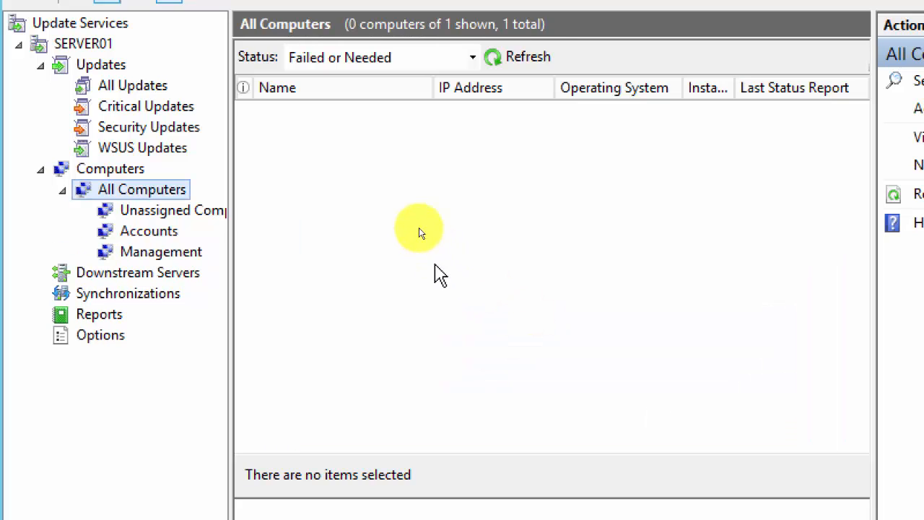
Change the group membership of the server01 computer in Unassigned Computers to Management, and open the Management group.
{"action": "left_click", "coordinate": [165, 235]}
{"action": "left_click", "coordinate": [183, 213]}
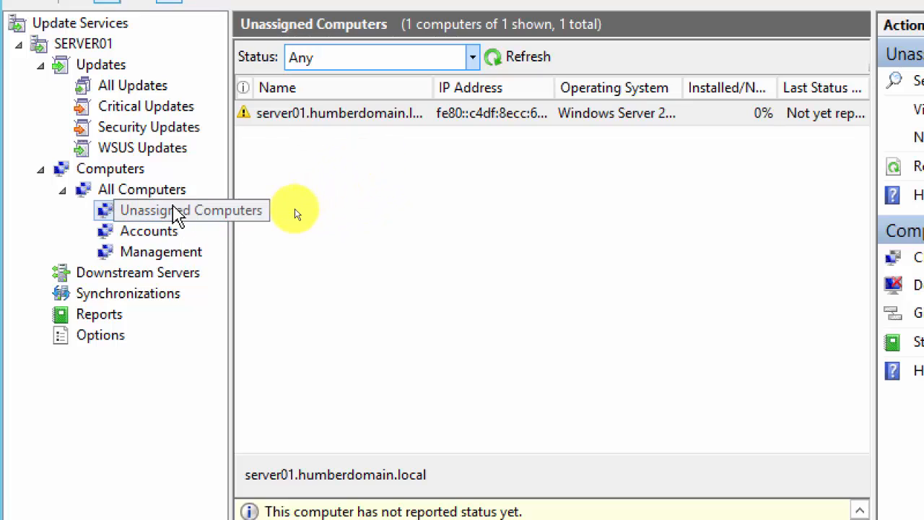
{"action": "right_click", "coordinate": [335, 117]}
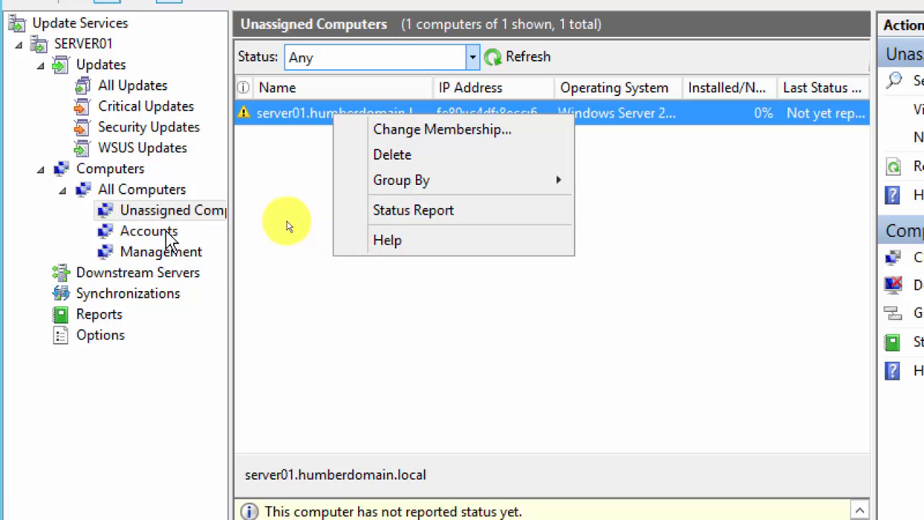
{"action": "left_click", "coordinate": [454, 131]}
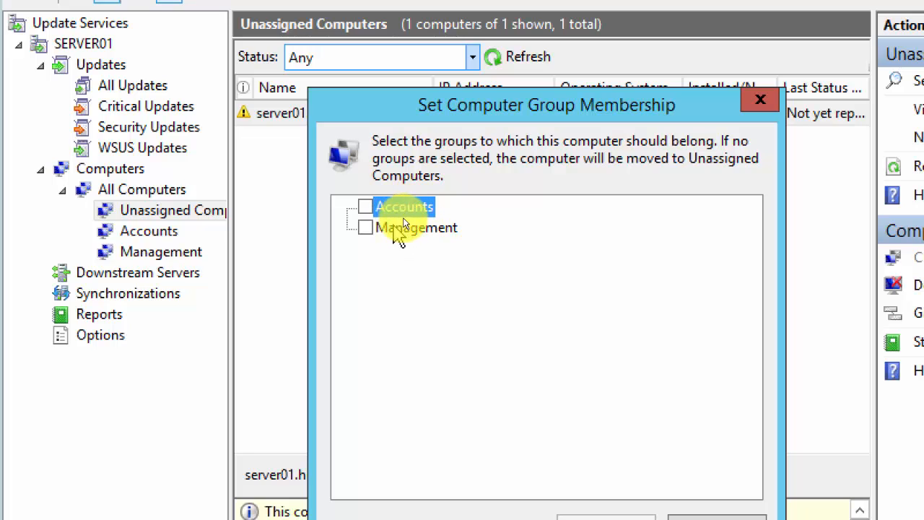
{"action": "left_click", "coordinate": [366, 227]}
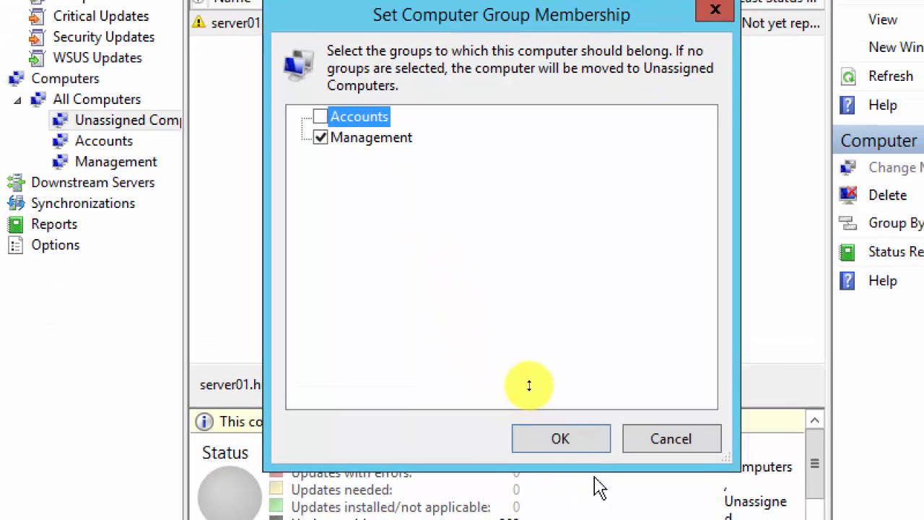
{"action": "left_click", "coordinate": [562, 444]}
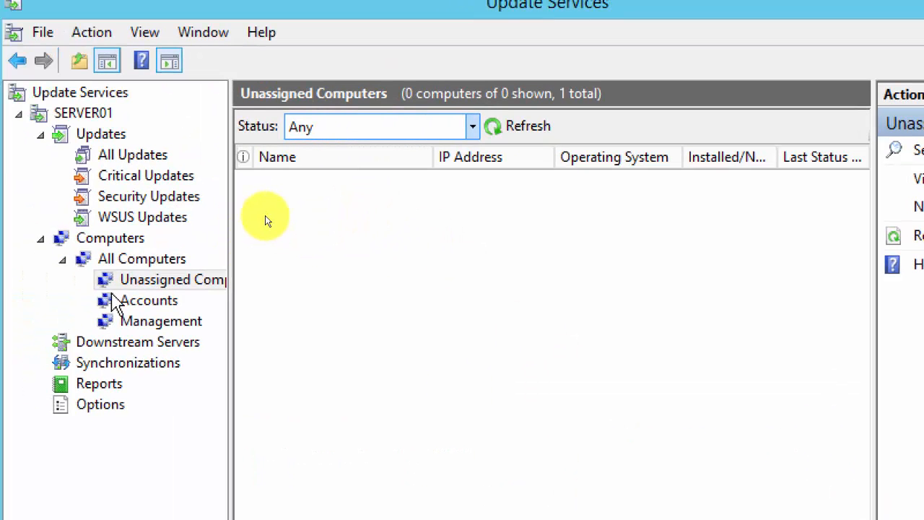
{"action": "left_click", "coordinate": [154, 322]}
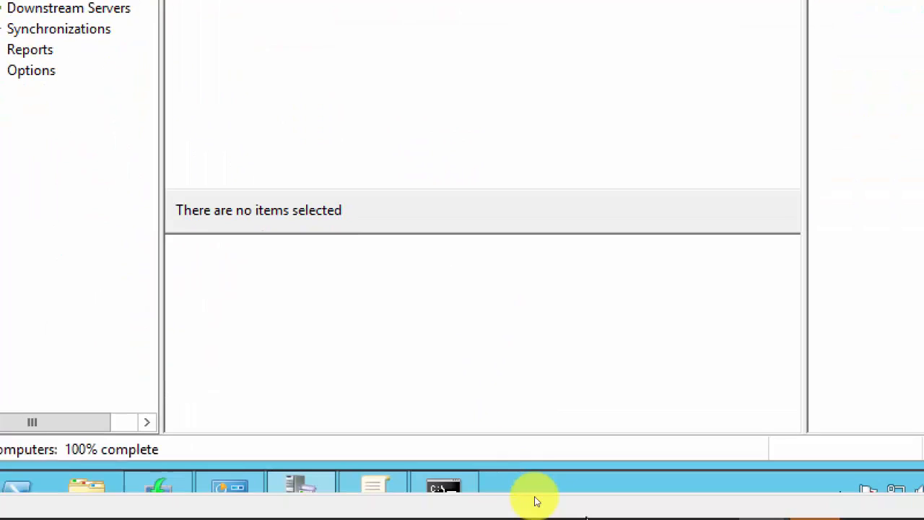
Open the domain's WSUS link in Group Policy Management and turn off future display of the GPO link message.
{"action": "left_click", "coordinate": [370, 487]}
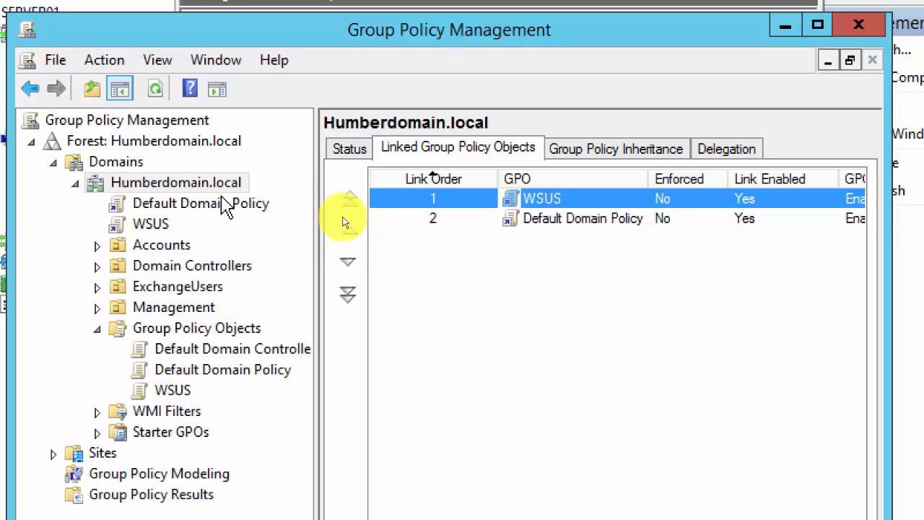
{"action": "left_click", "coordinate": [158, 224]}
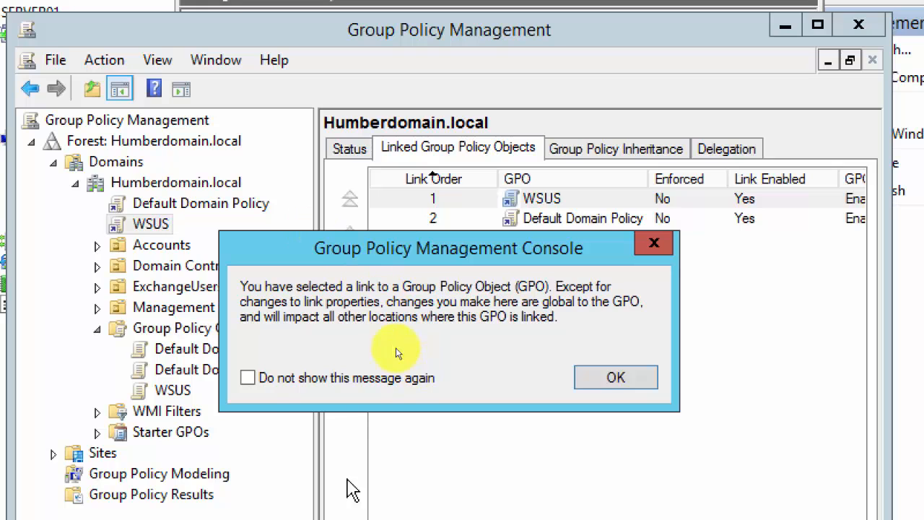
{"action": "left_click", "coordinate": [248, 378]}
{"action": "left_click", "coordinate": [614, 383]}
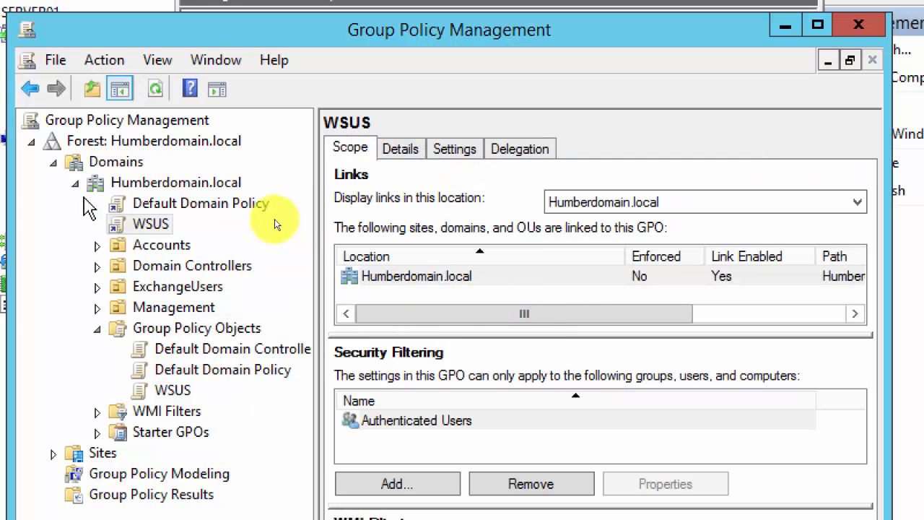
Review the actions available for the WSUS link and the Domain Controllers OU, including Block Inheritance, without applying any.
{"action": "right_click", "coordinate": [150, 228]}
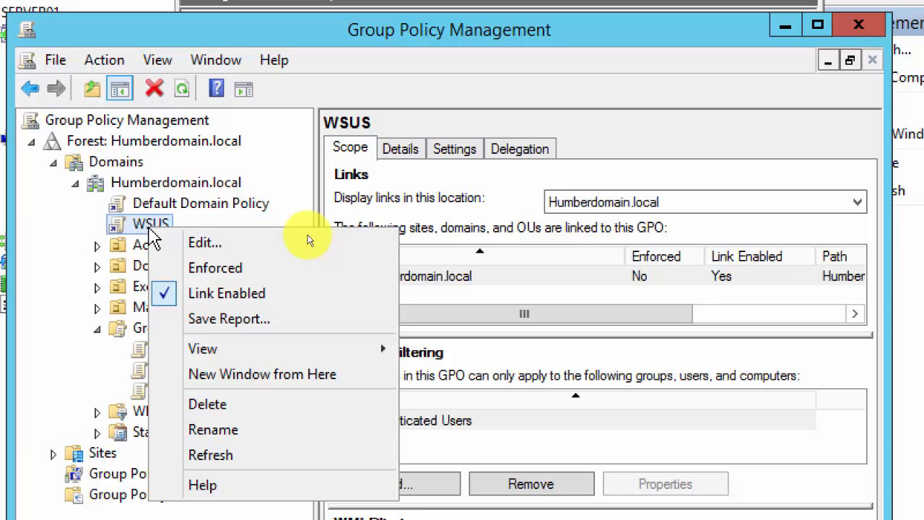
{"action": "left_click", "coordinate": [137, 275]}
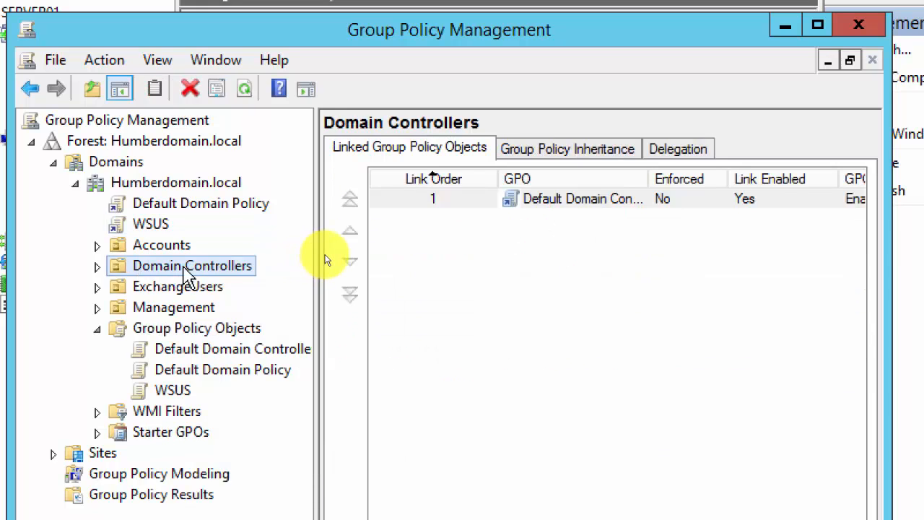
{"action": "right_click", "coordinate": [187, 273]}
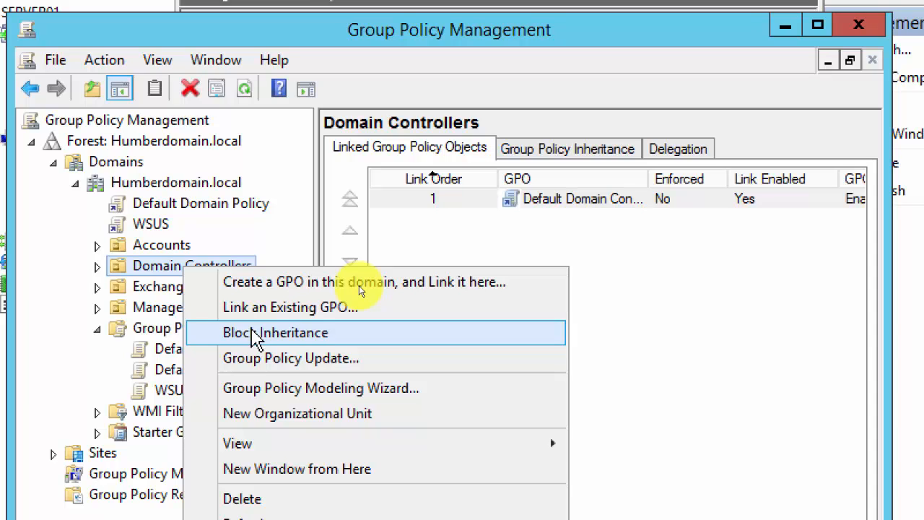
{"action": "left_click", "coordinate": [604, 275]}
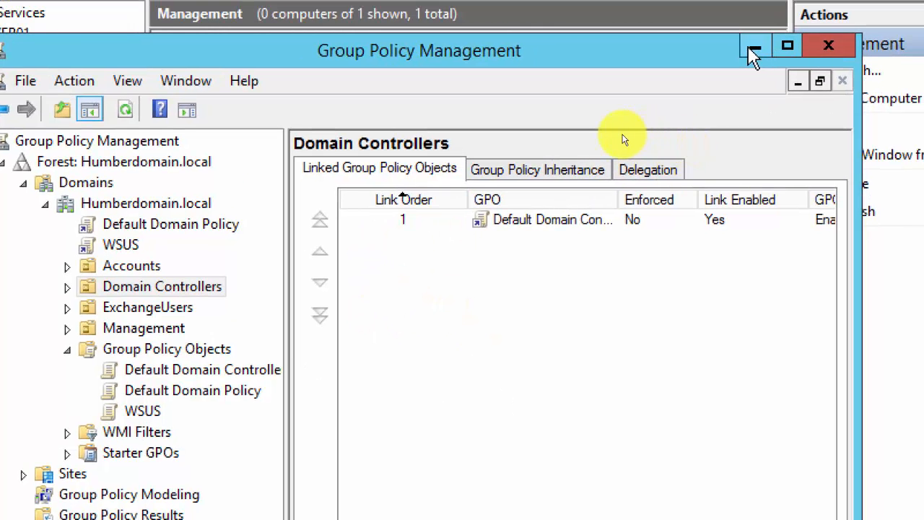
Minimize Group Policy Management and show the All Updates list in Update Services.
{"action": "left_click", "coordinate": [755, 51]}
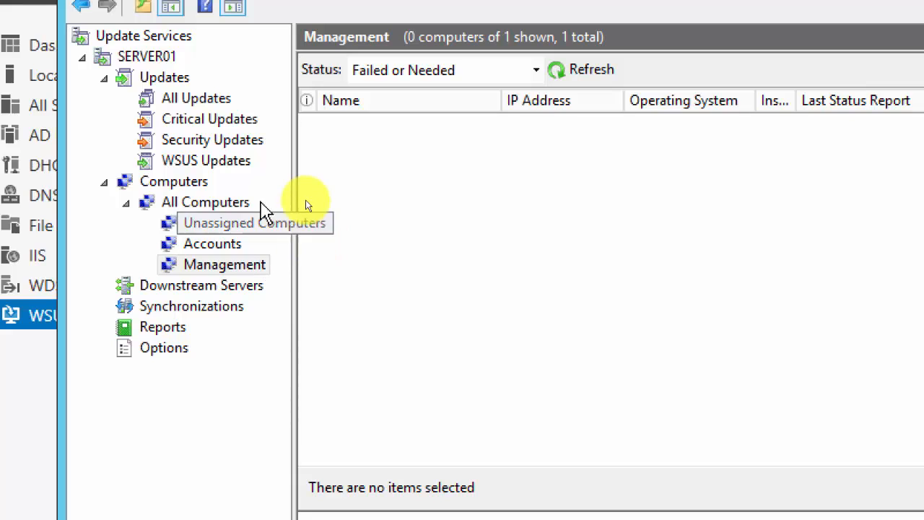
{"action": "left_click", "coordinate": [216, 100]}
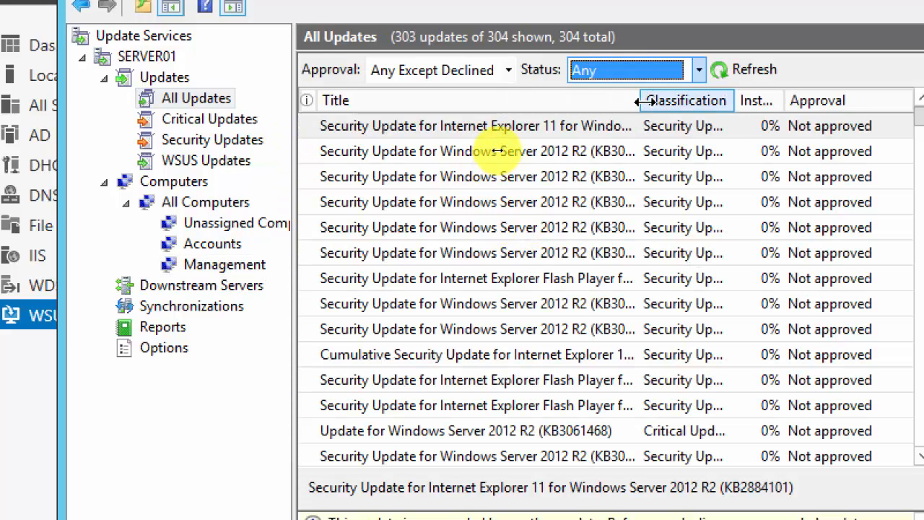
Approve the first eleven updates in the All Updates list for installation on the Management computer group.
{"action": "key", "text": "Tab"}
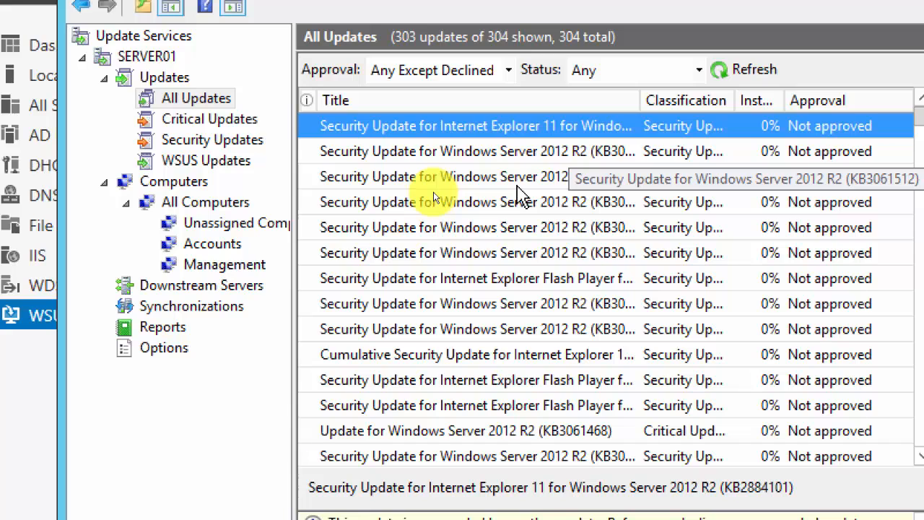
{"action": "key", "text": "shift+Down"}
{"action": "key", "text": "shift+Down"}
{"action": "key", "text": "shift+Down"}
{"action": "key", "text": "shift+Down"}
{"action": "key", "text": "shift+Down"}
{"action": "key", "text": "shift+Down"}
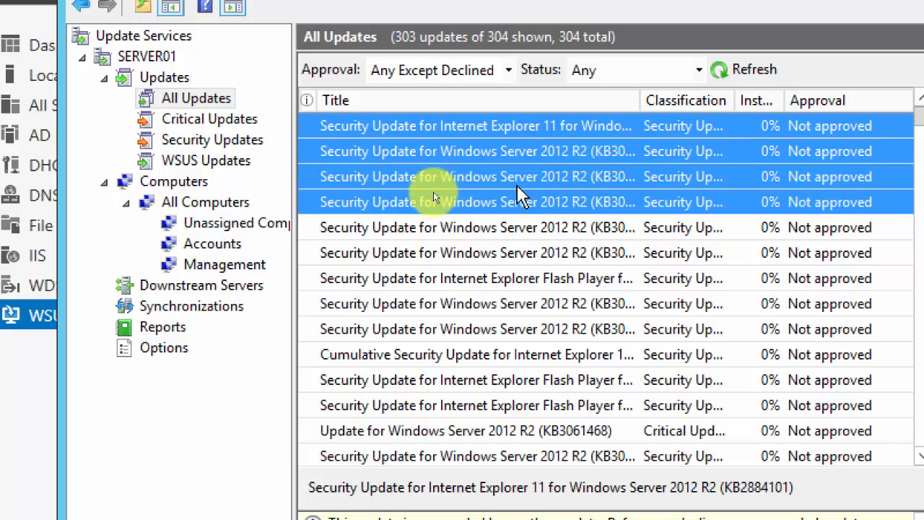
{"action": "key", "text": "shift+Down"}
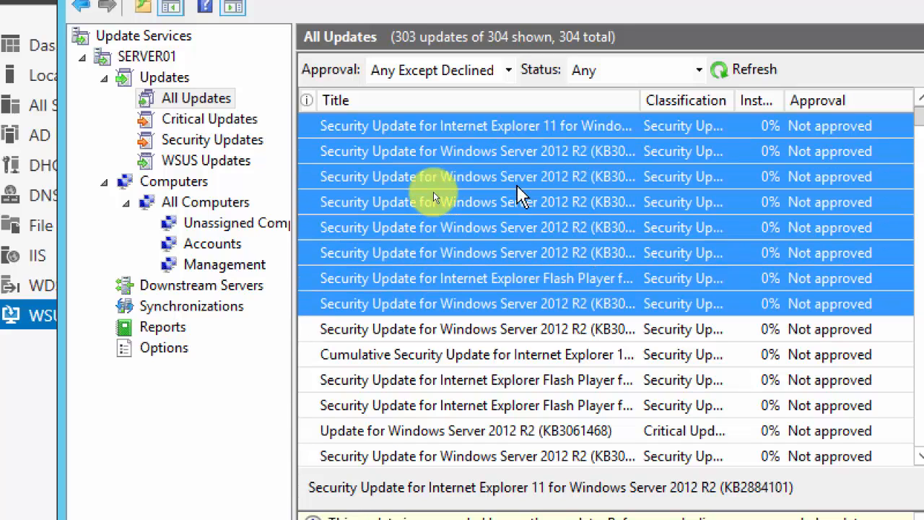
{"action": "key", "text": "shift+Down"}
{"action": "key", "text": "shift+Down"}
{"action": "key", "text": "shift+Down"}
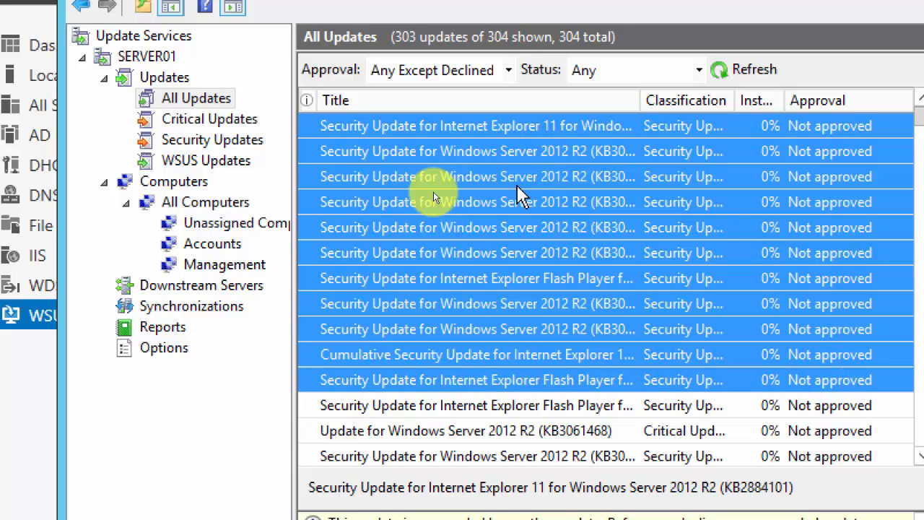
{"action": "right_click", "coordinate": [511, 182]}
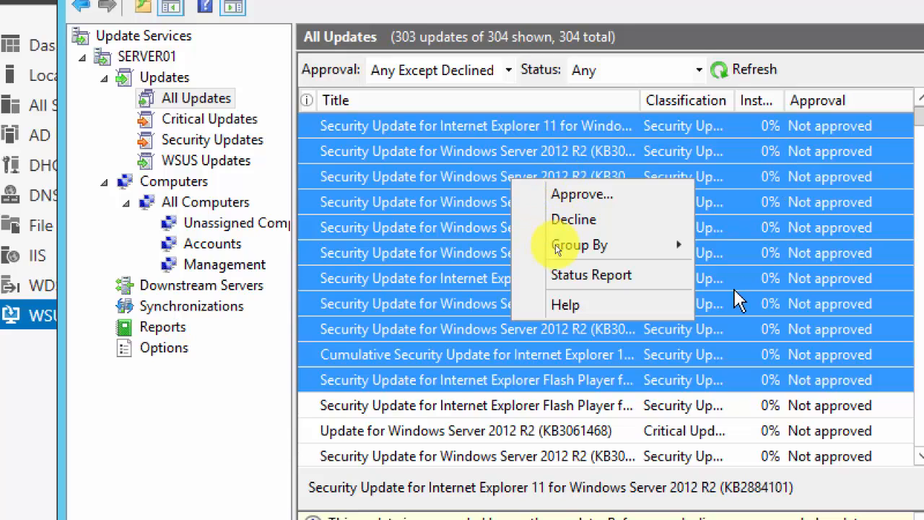
{"action": "left_click", "coordinate": [586, 197]}
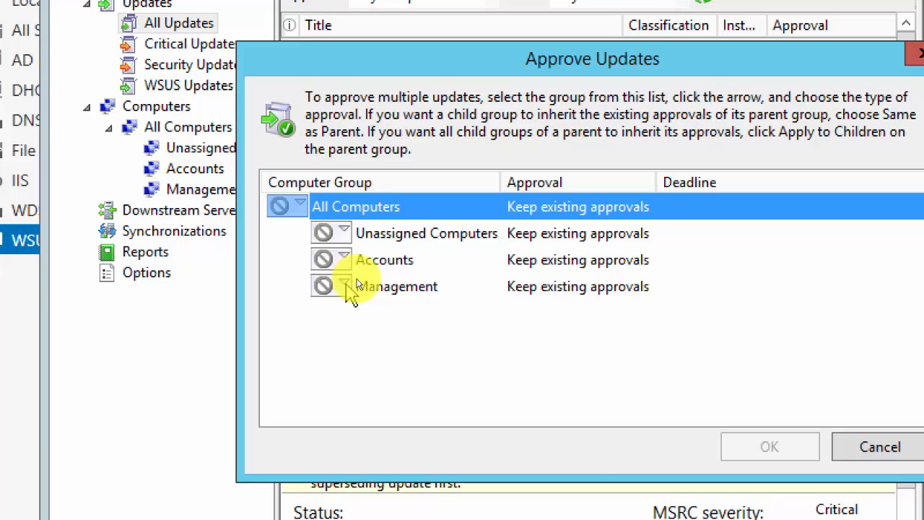
{"action": "left_click", "coordinate": [347, 285]}
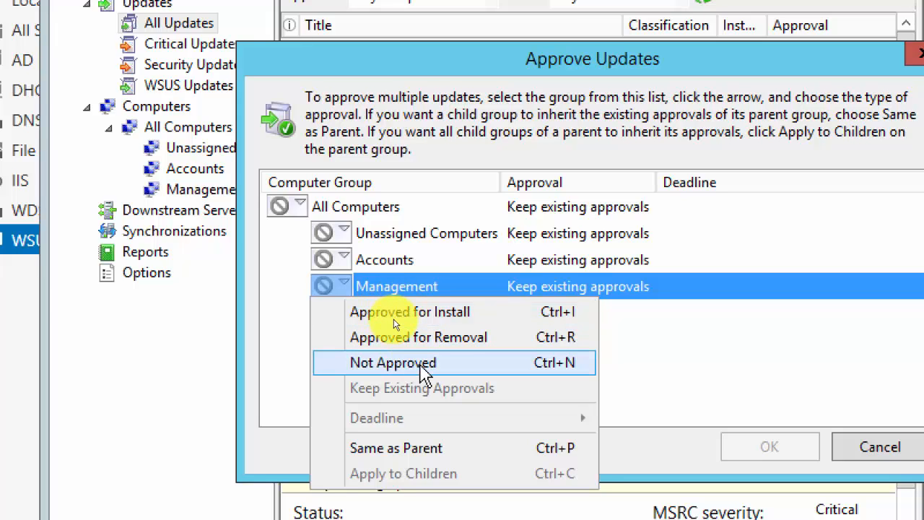
{"action": "left_click", "coordinate": [451, 312]}
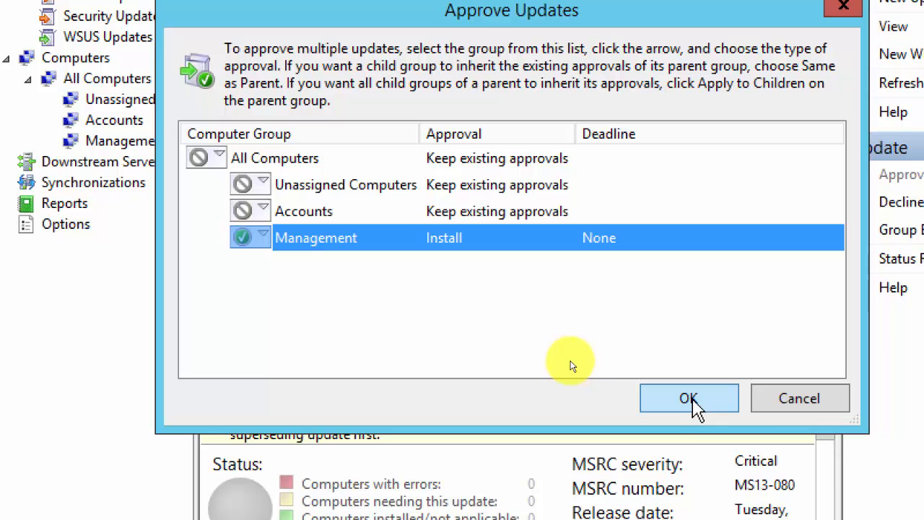
{"action": "left_click", "coordinate": [691, 399]}
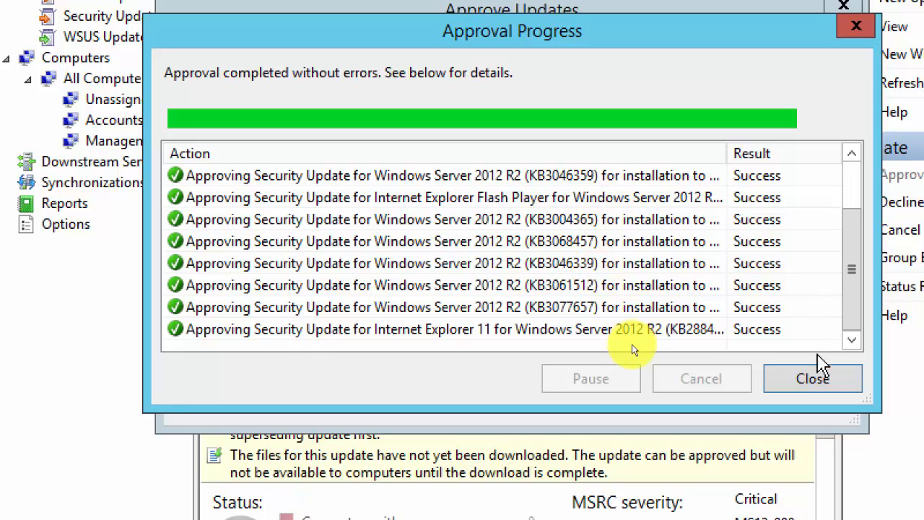
{"action": "left_click", "coordinate": [813, 381]}
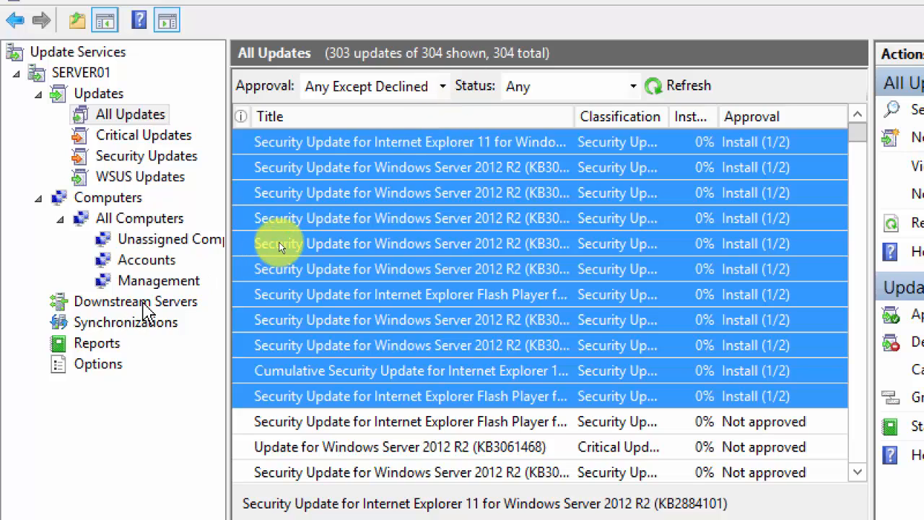
View the Downstream Servers and Synchronizations pages of SERVER01, and open its Options page.
{"action": "left_click", "coordinate": [143, 302]}
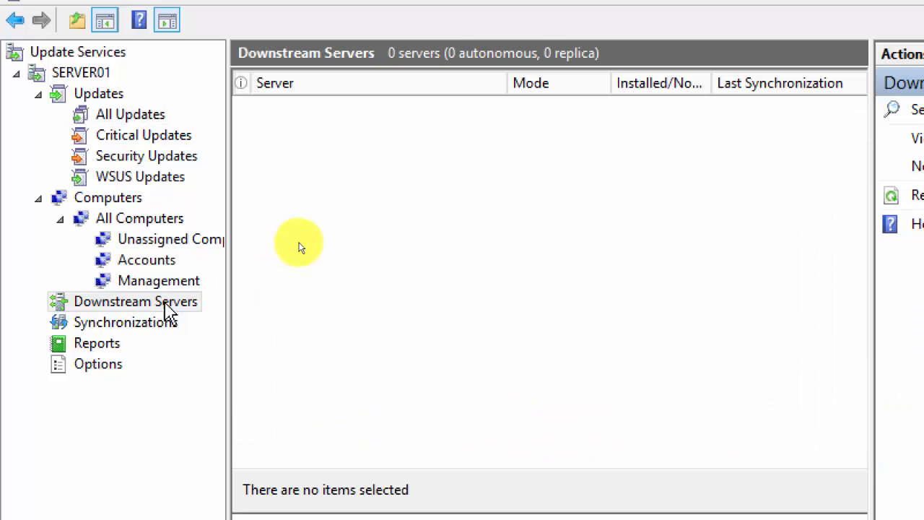
{"action": "left_click", "coordinate": [151, 324]}
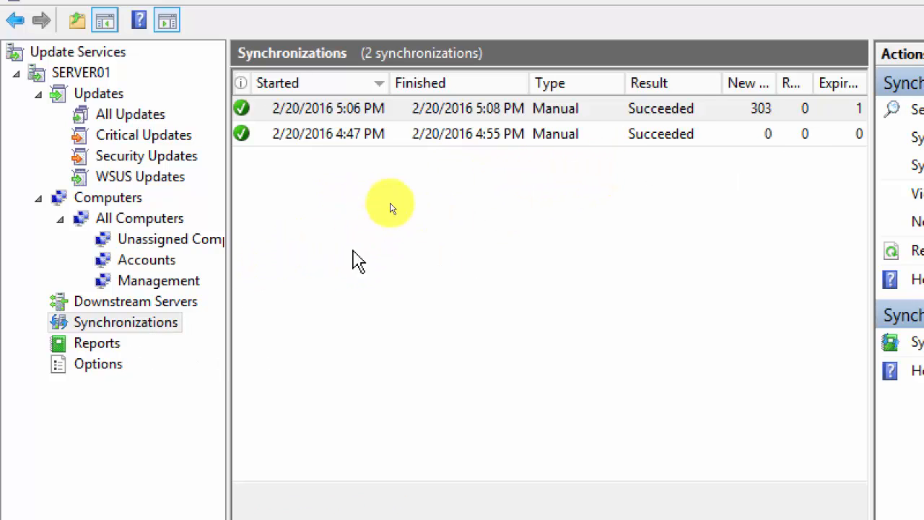
{"action": "left_click", "coordinate": [107, 367]}
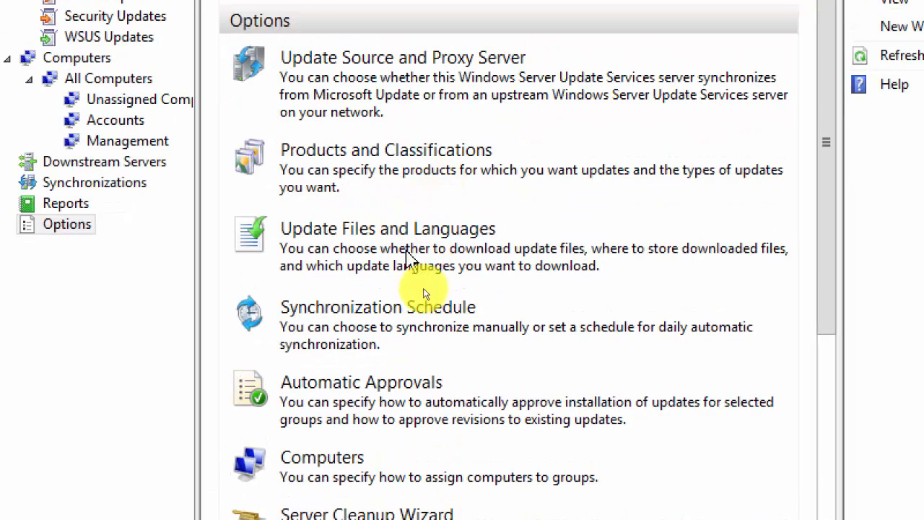
Review the Products and Classifications options and the Update Files and Languages options, cancelling both without changes.
{"action": "left_click", "coordinate": [371, 150]}
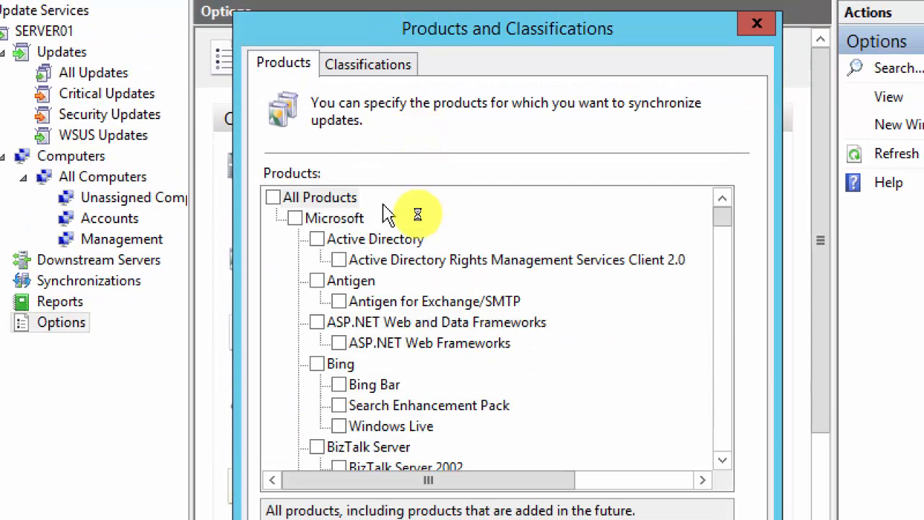
{"action": "left_click", "coordinate": [374, 67]}
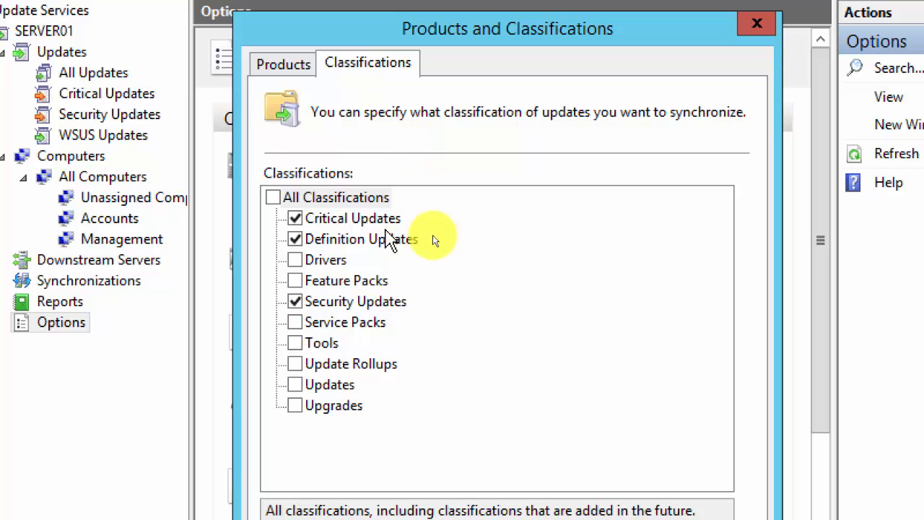
{"action": "left_click", "coordinate": [281, 63]}
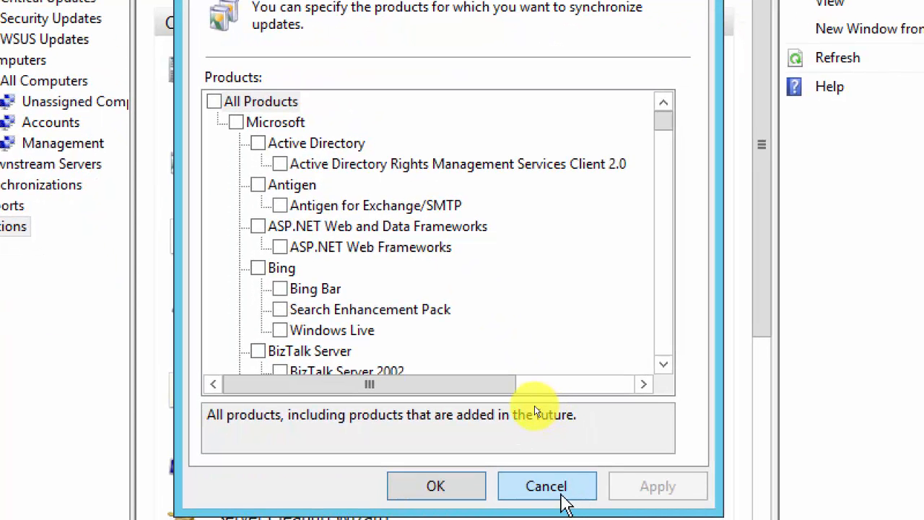
{"action": "left_click", "coordinate": [556, 494]}
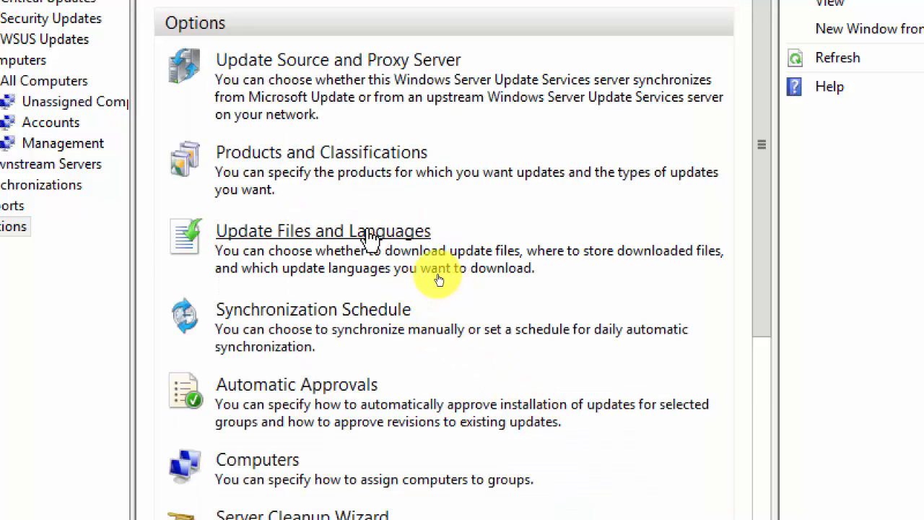
{"action": "left_click", "coordinate": [345, 234]}
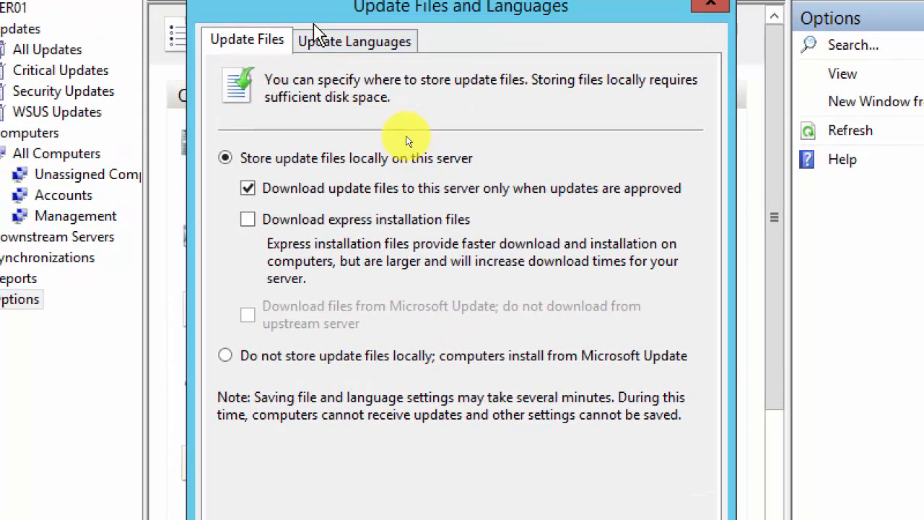
{"action": "left_click", "coordinate": [353, 41]}
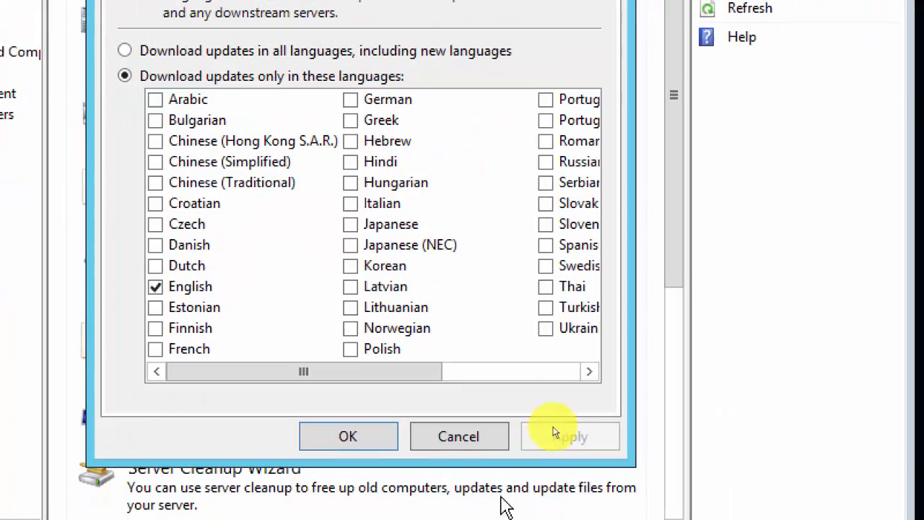
{"action": "left_click", "coordinate": [461, 439]}
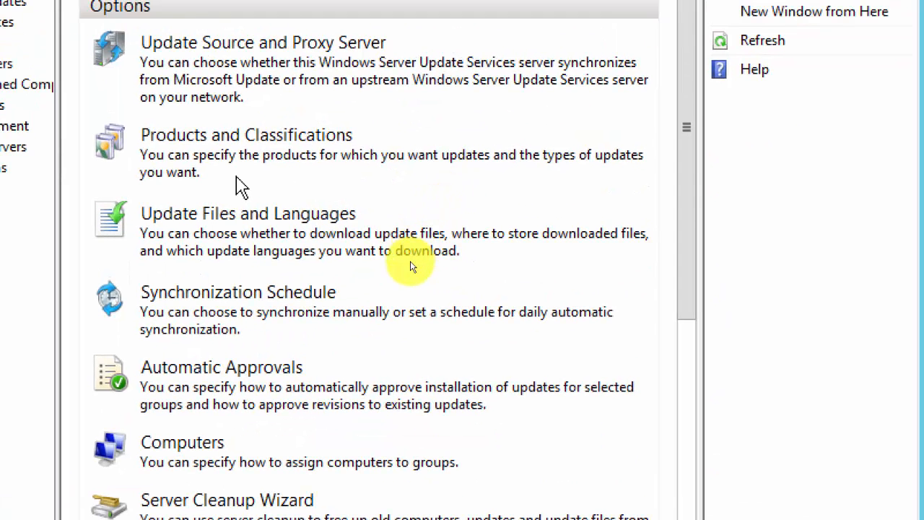
Reopen the Products and Classifications options, examine which classifications are synchronized, and accept them as they are.
{"action": "left_click", "coordinate": [286, 144]}
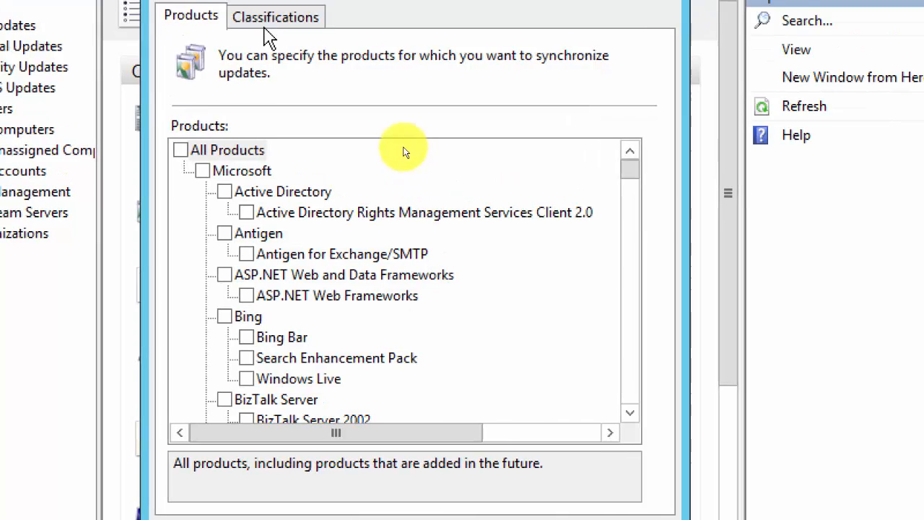
{"action": "left_click", "coordinate": [268, 38]}
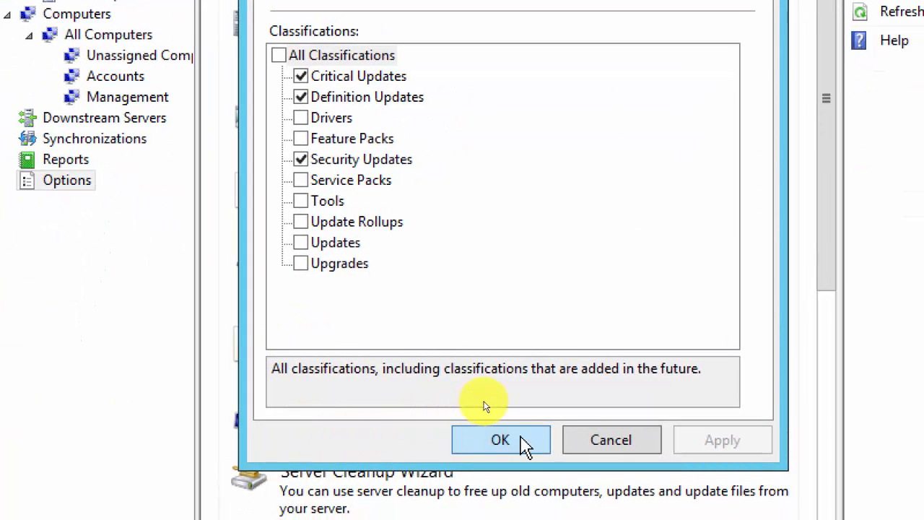
{"action": "left_click", "coordinate": [523, 443]}
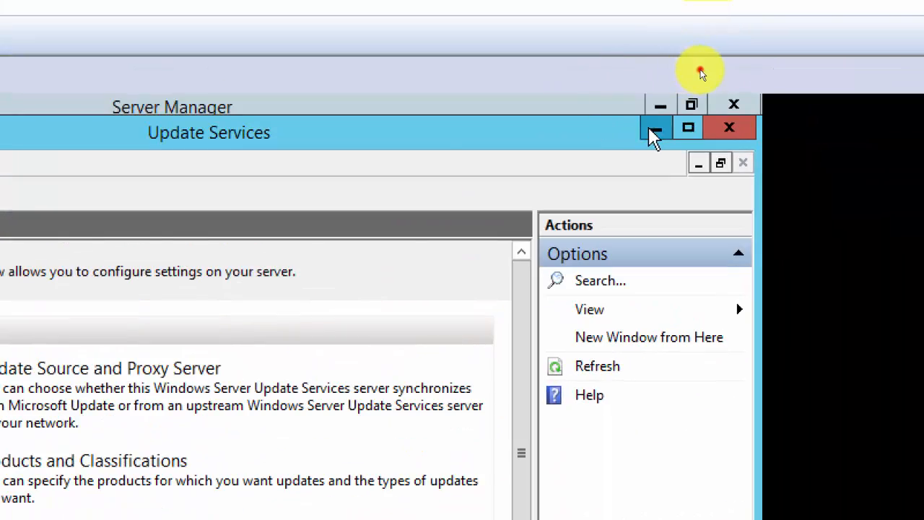
Minimize Update Services and open the Windows Update settings in Control Panel to examine how important updates are installed.
{"action": "left_click", "coordinate": [658, 123]}
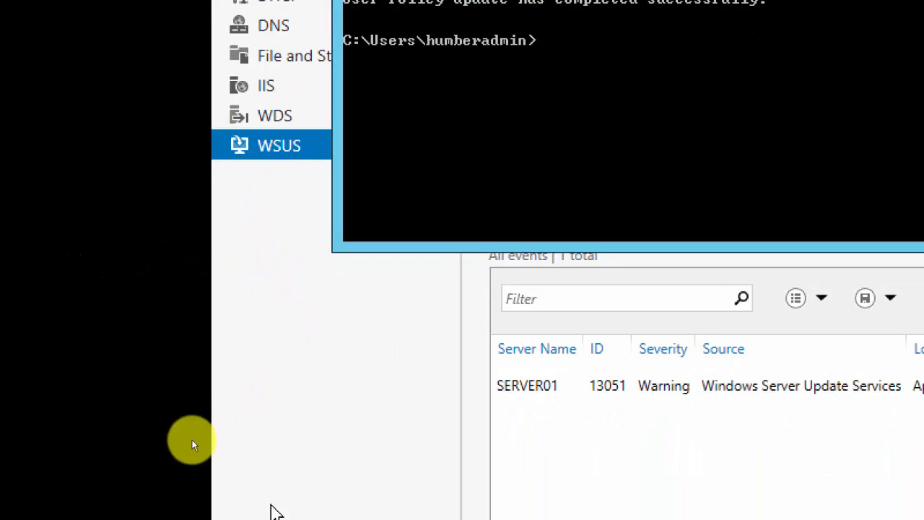
{"action": "left_click", "coordinate": [283, 468]}
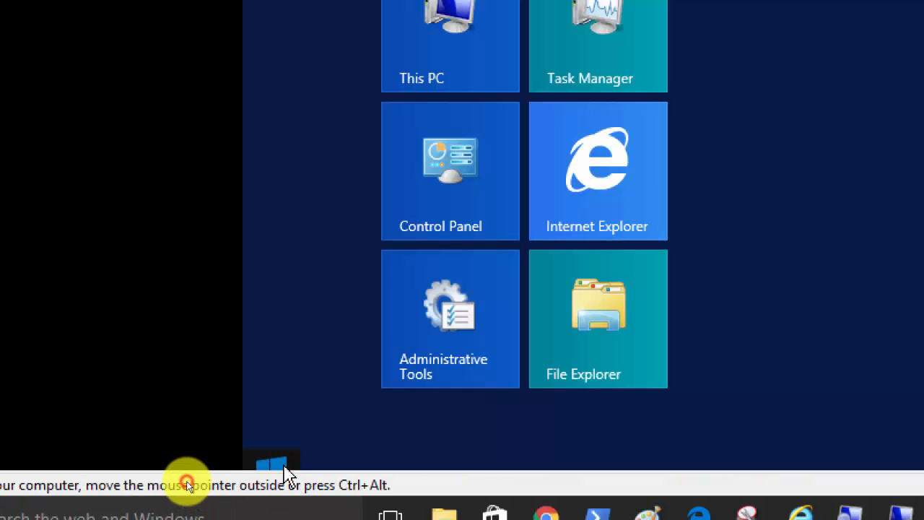
{"action": "left_click", "coordinate": [422, 164]}
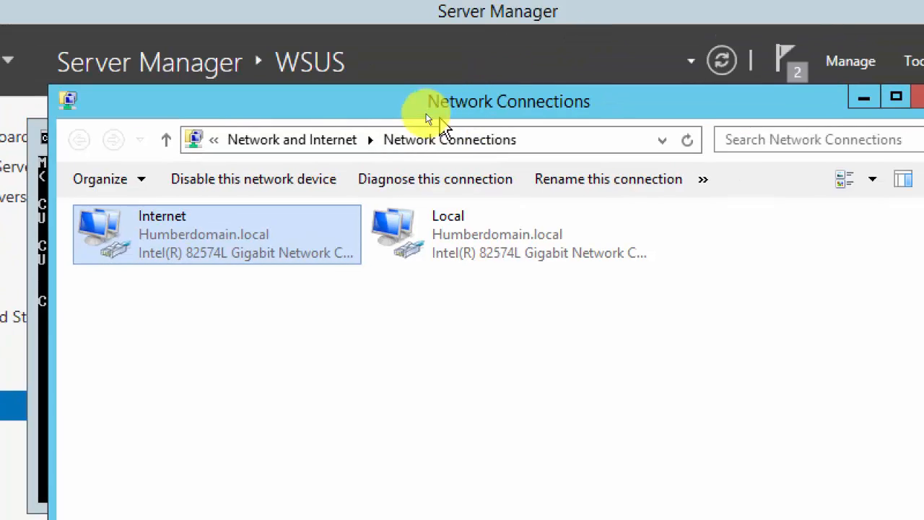
{"action": "left_click", "coordinate": [361, 131]}
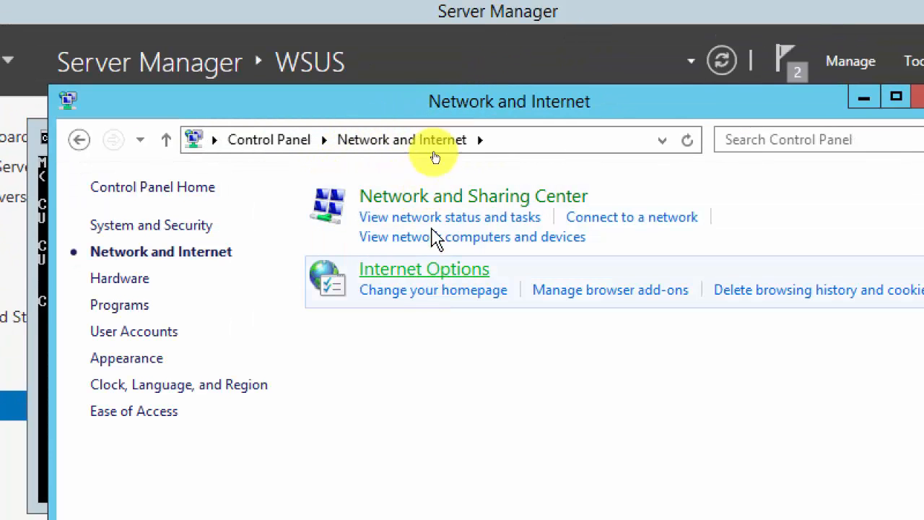
{"action": "left_click", "coordinate": [275, 140]}
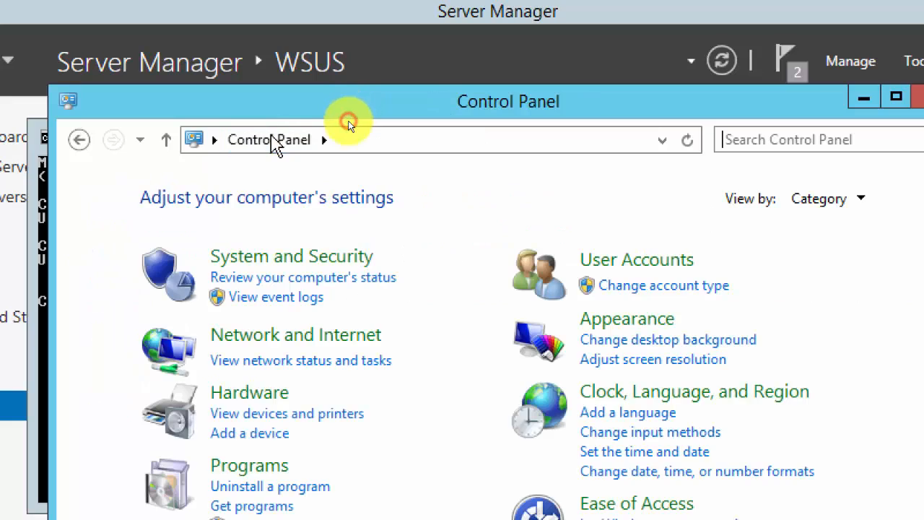
{"action": "left_click", "coordinate": [307, 266]}
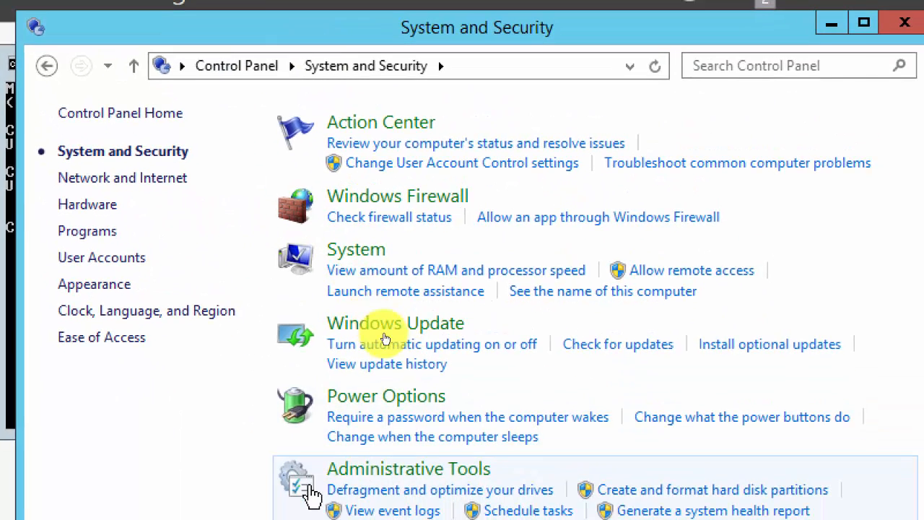
{"action": "left_click", "coordinate": [415, 325]}
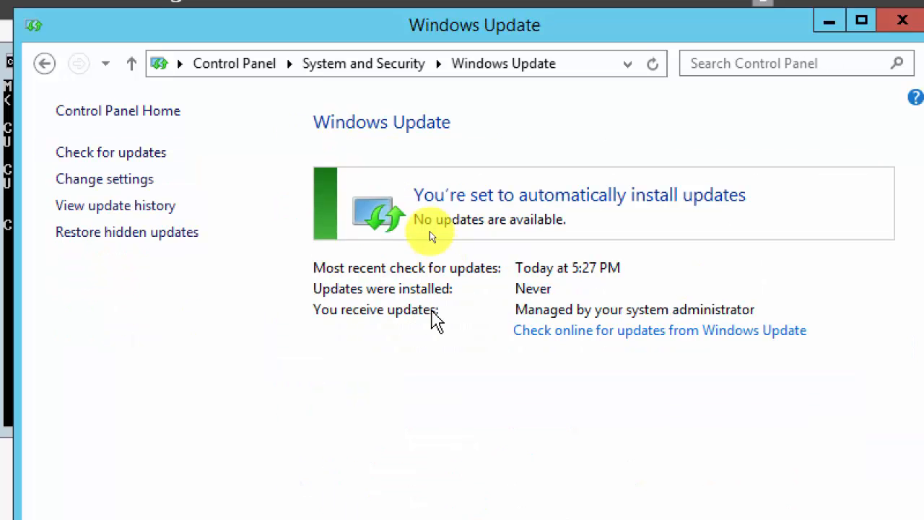
{"action": "left_click", "coordinate": [109, 180]}
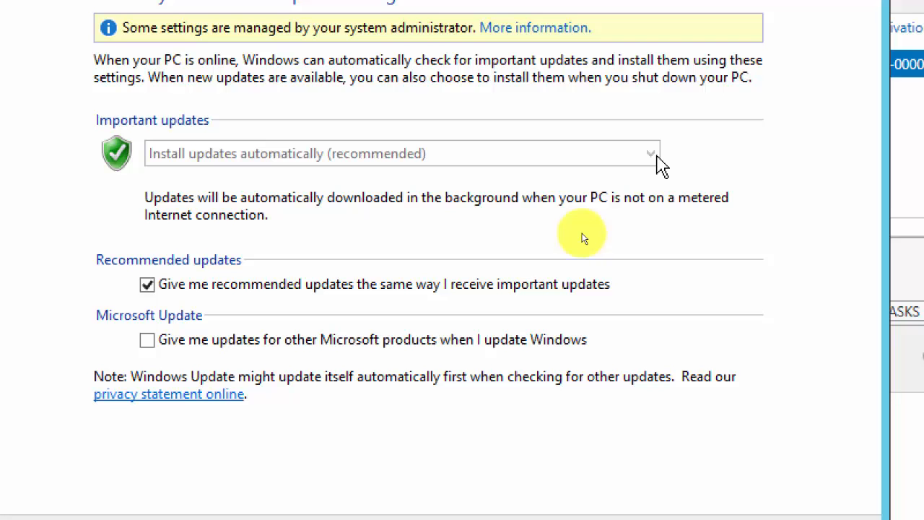
{"action": "left_click", "coordinate": [657, 156]}
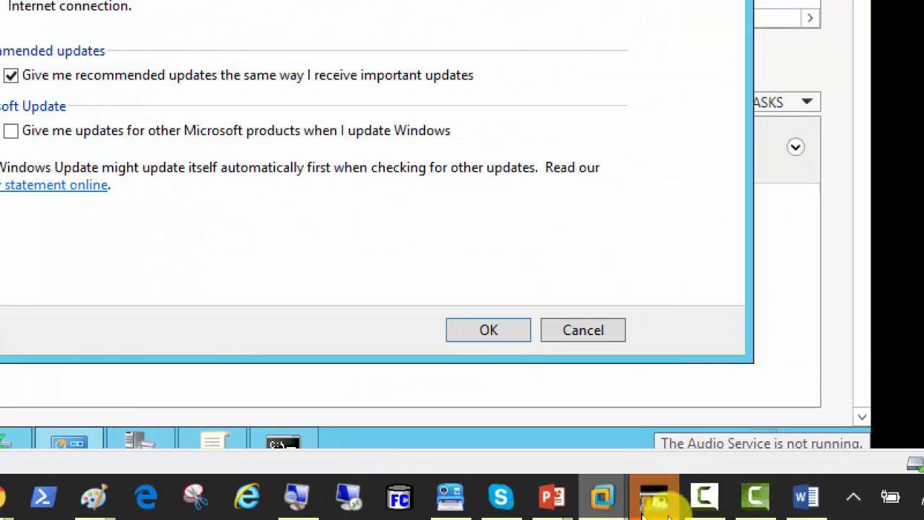
{"action": "mouse_move", "coordinate": [757, 498]}
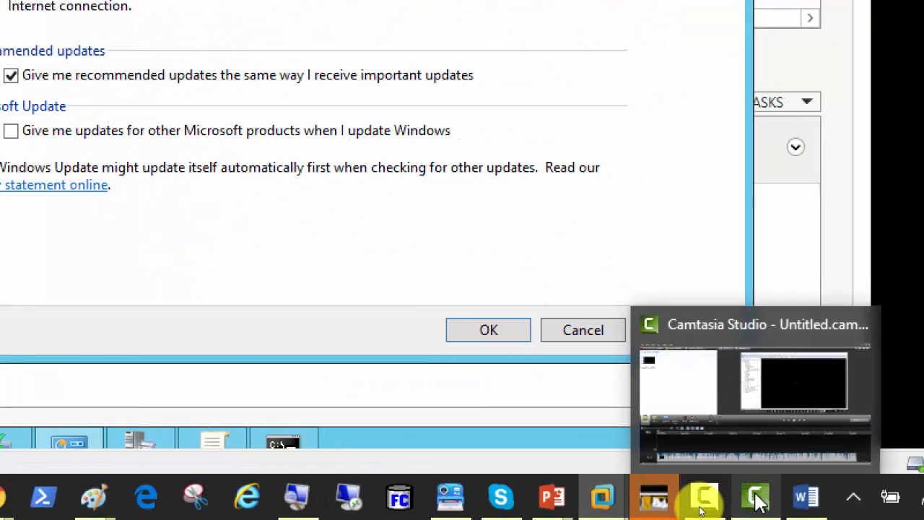
{"action": "left_click", "coordinate": [757, 498]}
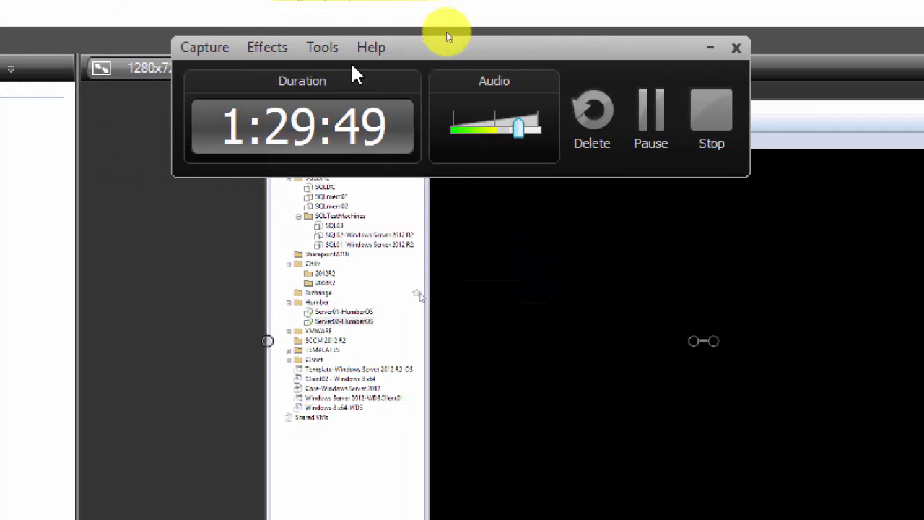
{"action": "left_click", "coordinate": [710, 48]}
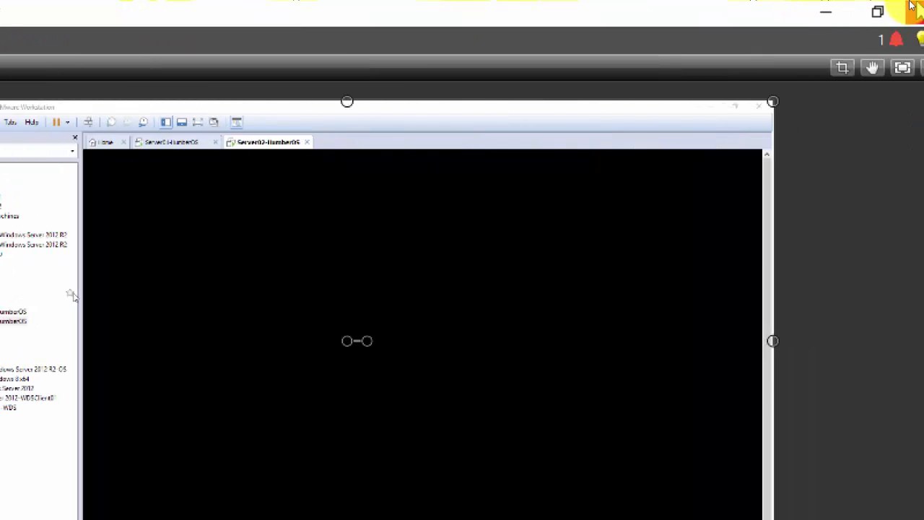
Switch to the Windows Server 2012-WDSClient01 virtual machine and finish the Windows Deployment Services Image Capture Wizard.
{"action": "left_click", "coordinate": [817, 14]}
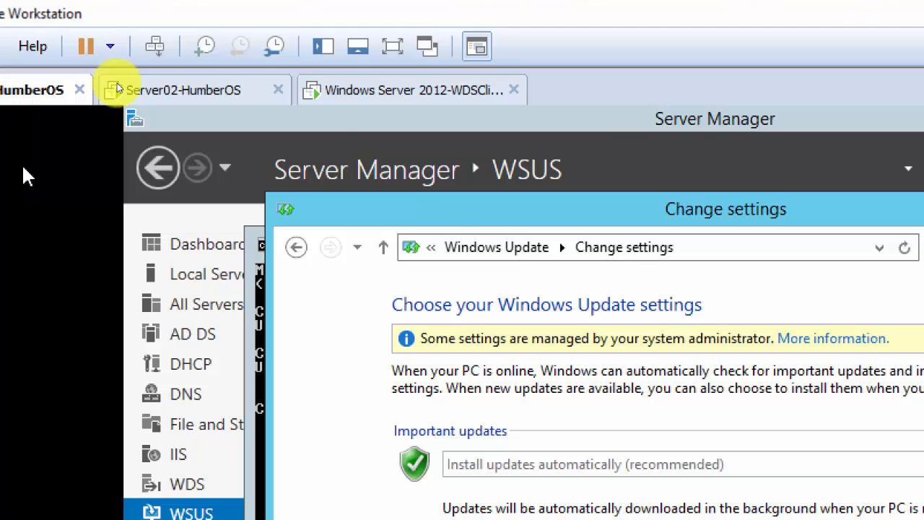
{"action": "left_click", "coordinate": [416, 96]}
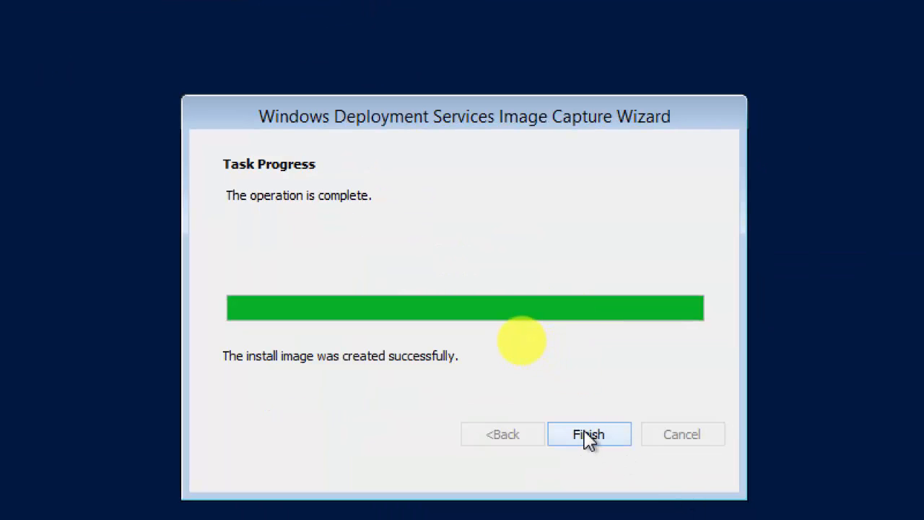
{"action": "left_click", "coordinate": [588, 435]}
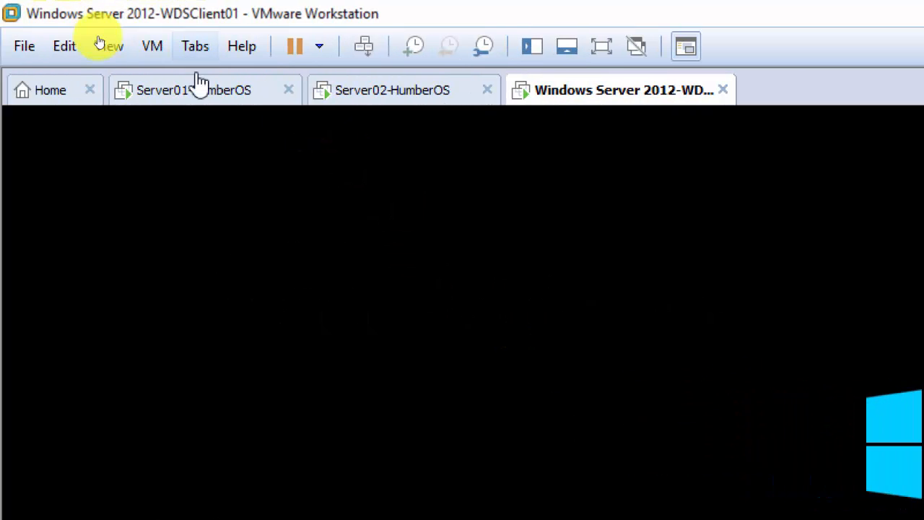
Return to Server01, close the Windows Update settings and Update Services windows, and minimize the command prompt.
{"action": "left_click", "coordinate": [245, 94]}
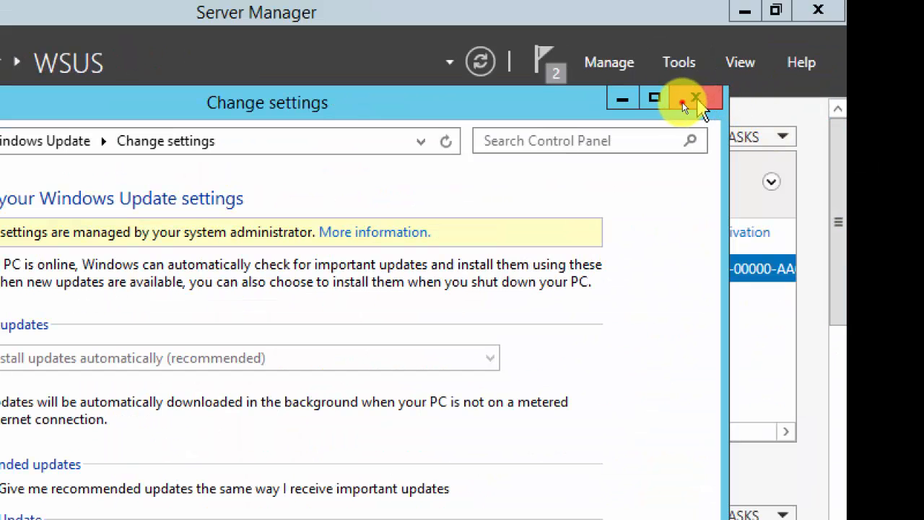
{"action": "left_click", "coordinate": [692, 99]}
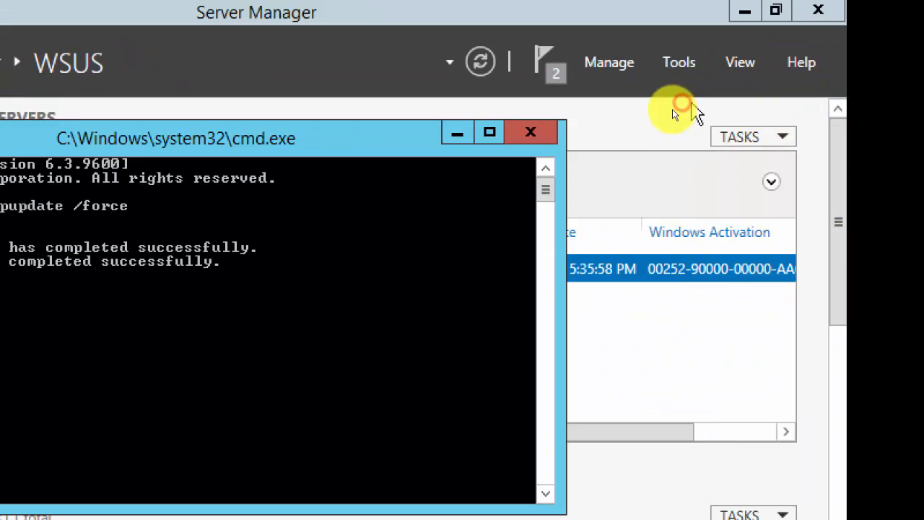
{"action": "left_click", "coordinate": [457, 133]}
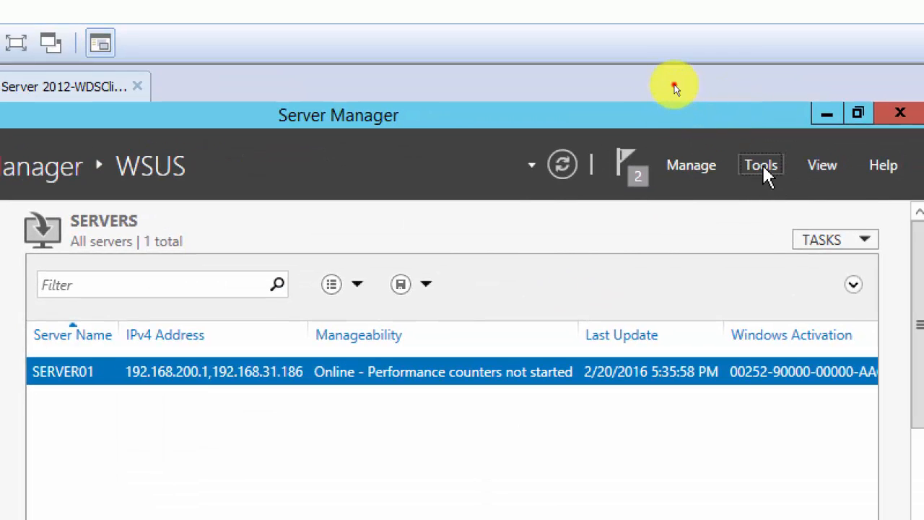
{"action": "left_click", "coordinate": [762, 166]}
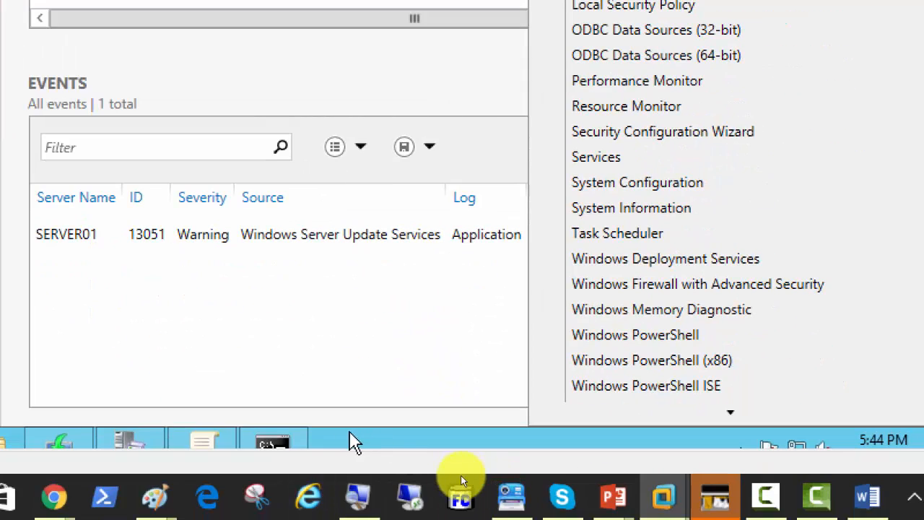
{"action": "left_click", "coordinate": [123, 449]}
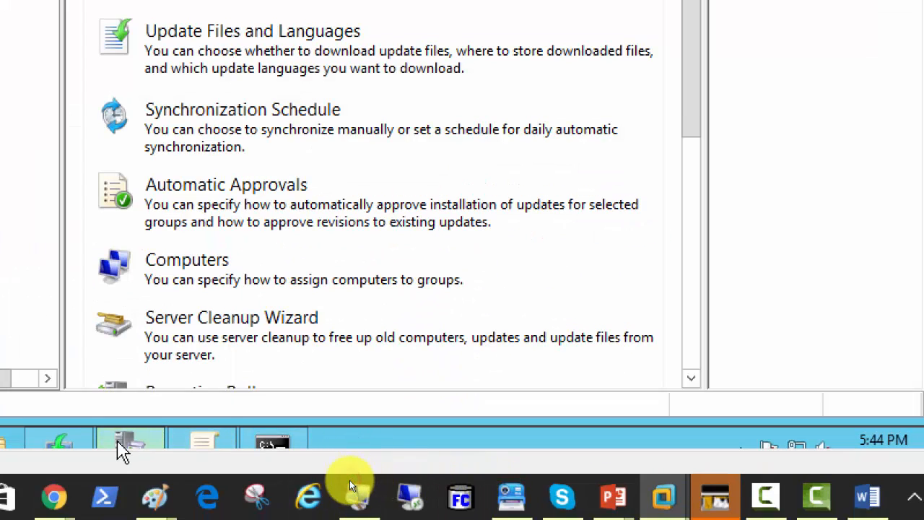
{"action": "right_click", "coordinate": [118, 443]}
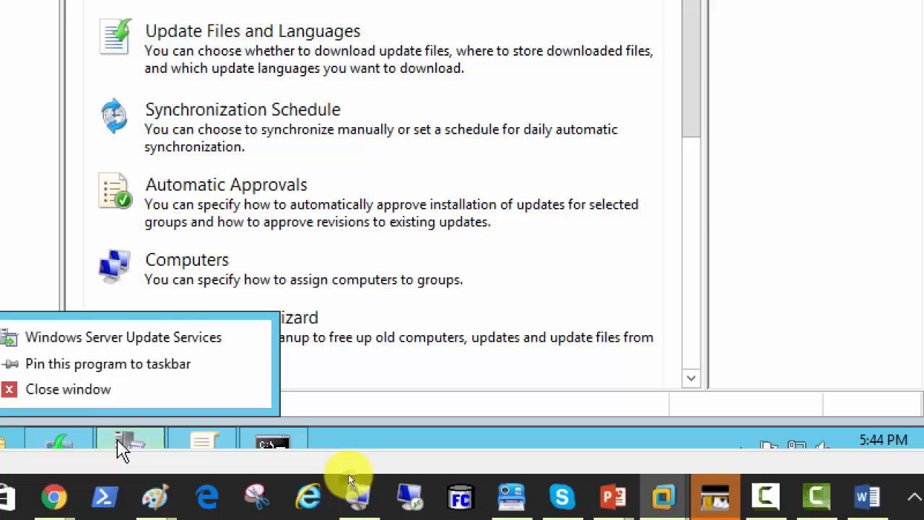
{"action": "left_click", "coordinate": [88, 387]}
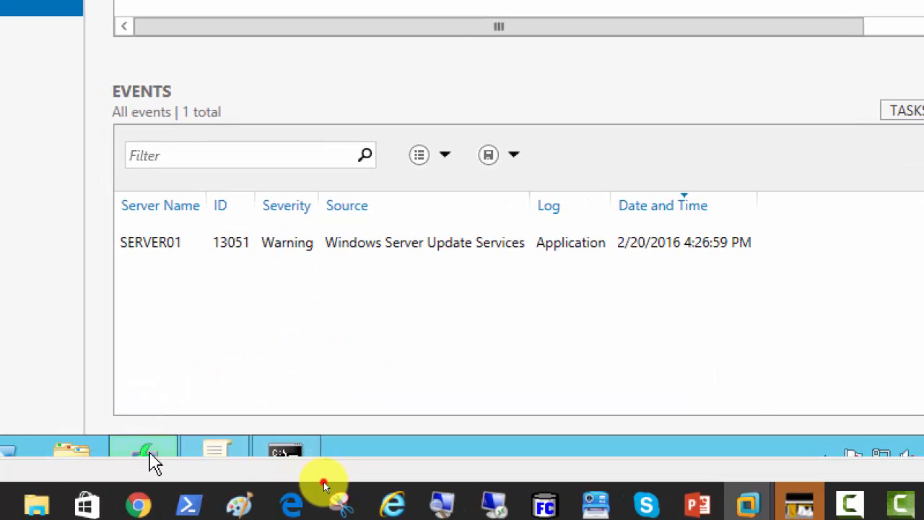
Bring up Windows Deployment Services and view the install images in the Accounts group with the Image Name column widened to fit.
{"action": "left_click", "coordinate": [70, 453]}
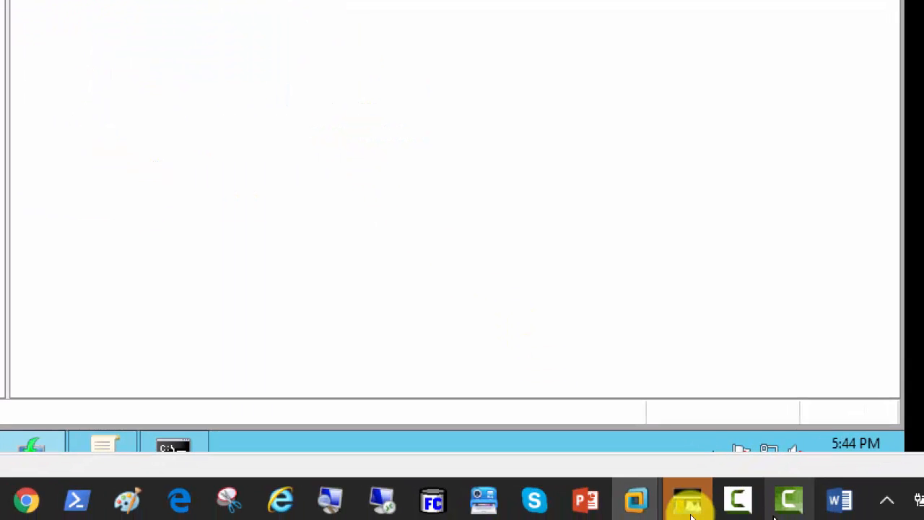
{"action": "left_click", "coordinate": [741, 504]}
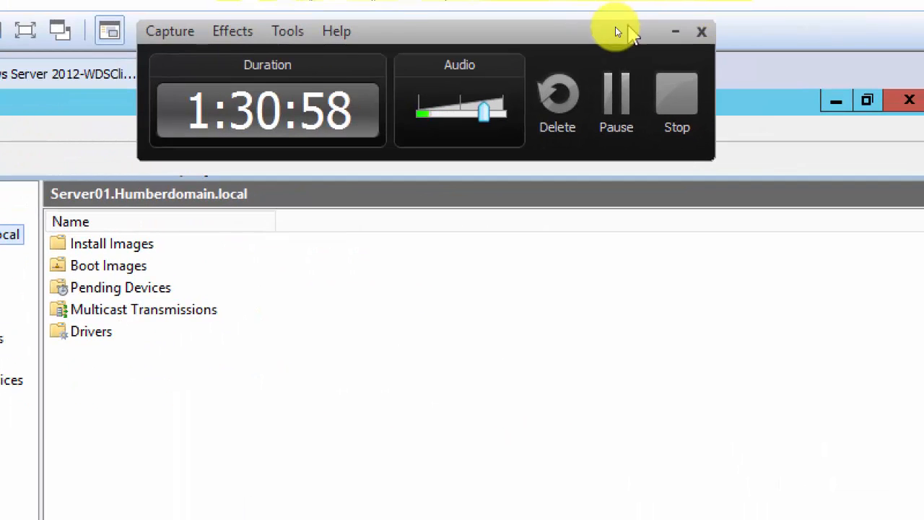
{"action": "left_click", "coordinate": [676, 32]}
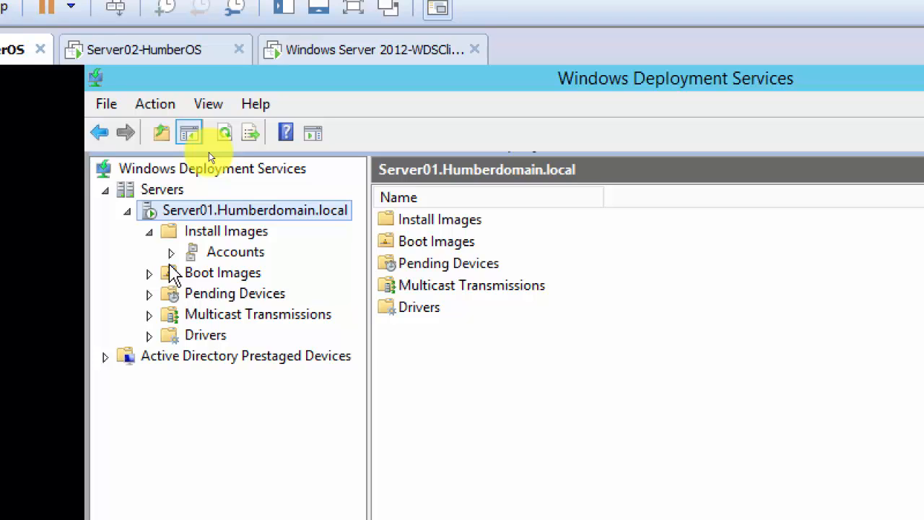
{"action": "left_click", "coordinate": [168, 253]}
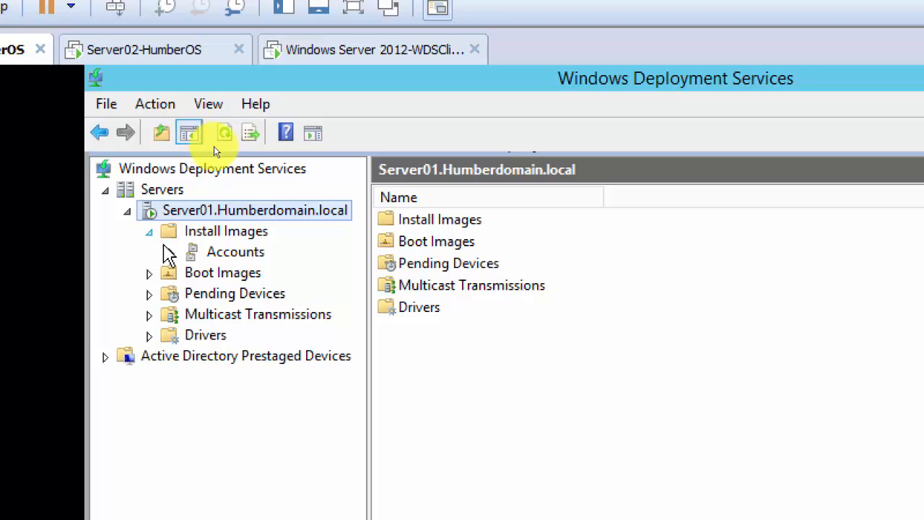
{"action": "left_click", "coordinate": [224, 254]}
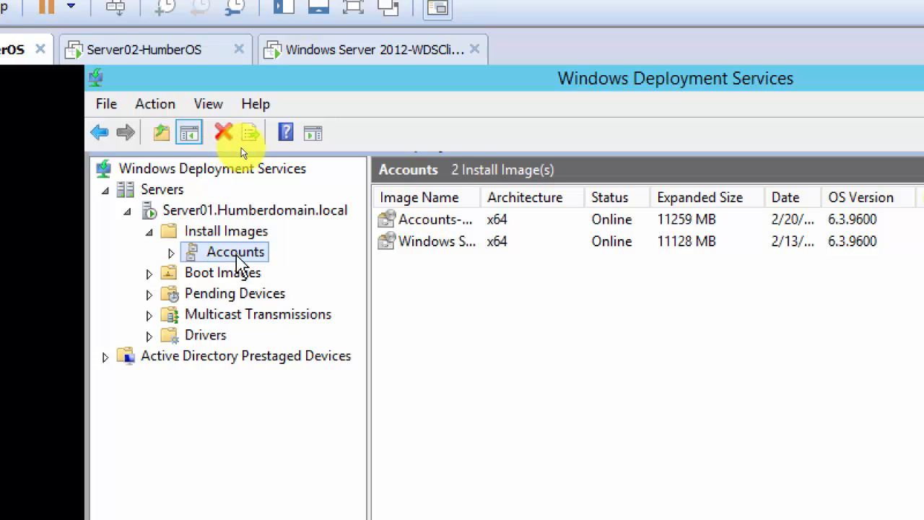
{"action": "double_click", "coordinate": [481, 196]}
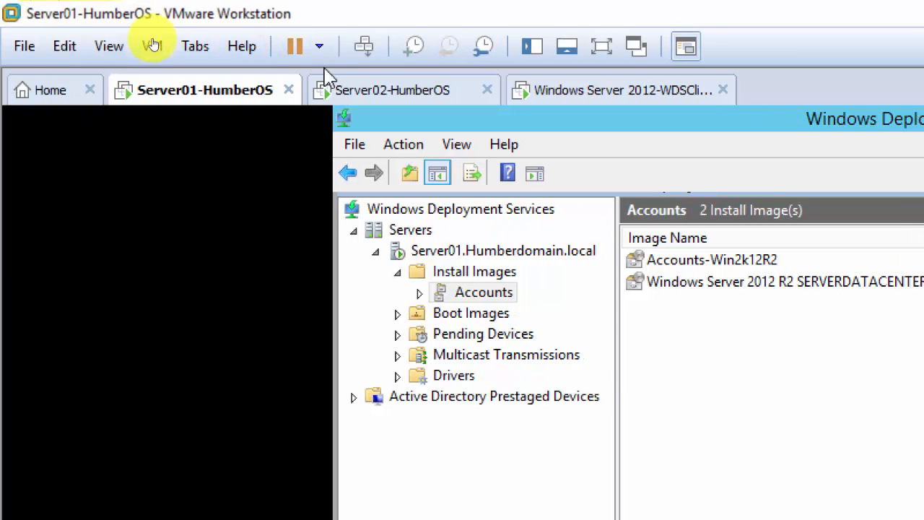
Review the hardware in Server01-HumberOS's virtual machine settings and close them without changes.
{"action": "left_click", "coordinate": [52, 107]}
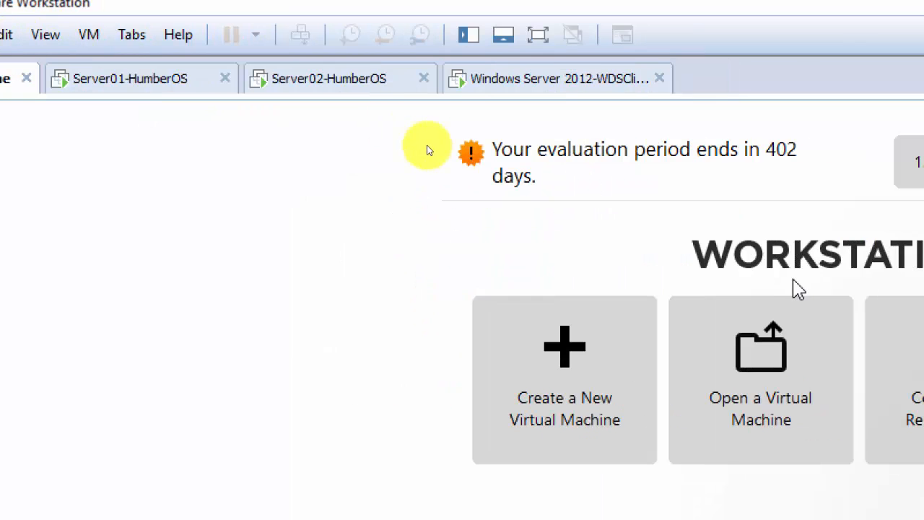
{"action": "right_click", "coordinate": [146, 92]}
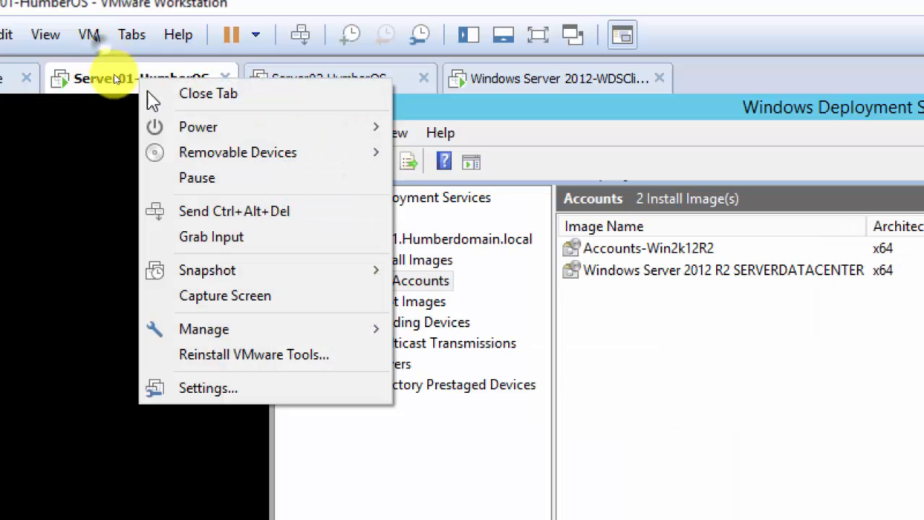
{"action": "left_click", "coordinate": [286, 393]}
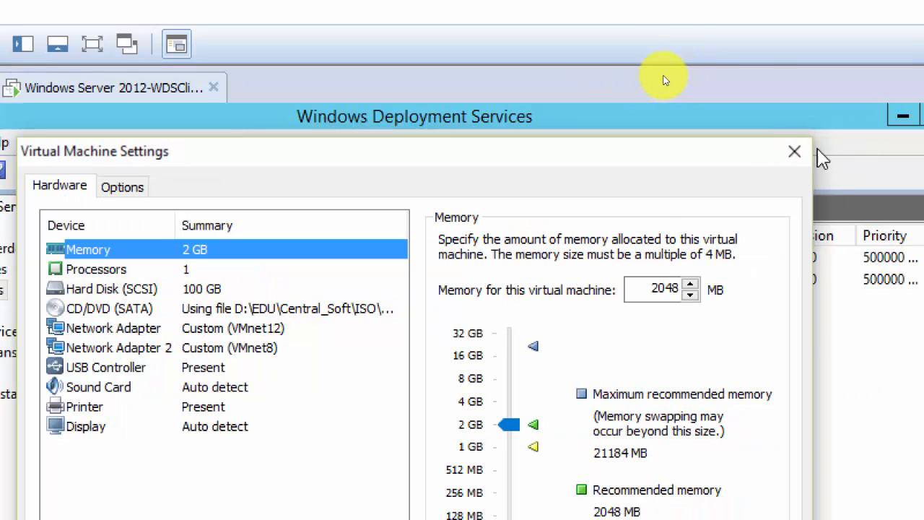
{"action": "left_click", "coordinate": [794, 151]}
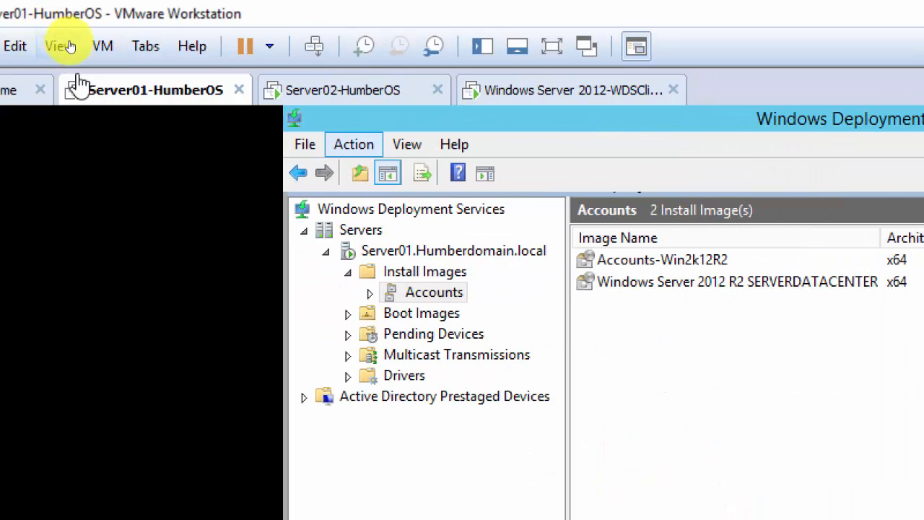
Start creating a virtual machine with the Typical configuration and a blank hard disk, without an installer disc.
{"action": "left_click", "coordinate": [4, 92]}
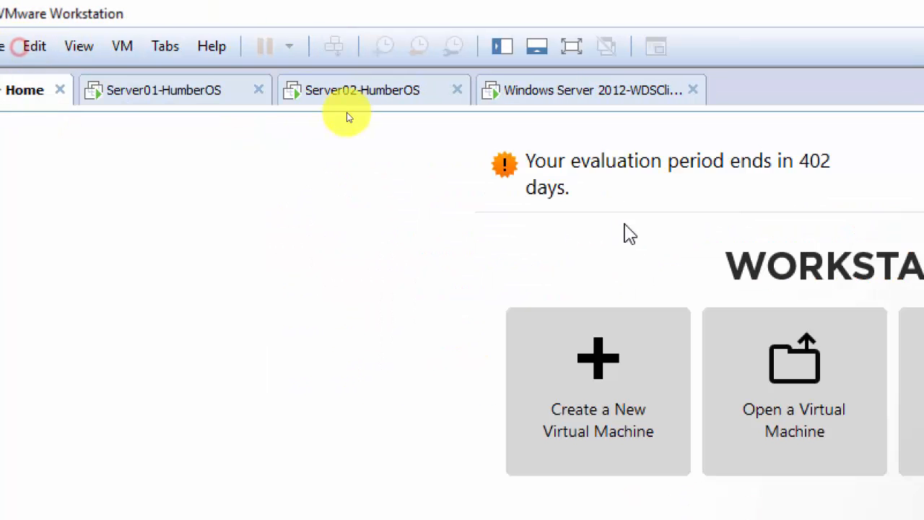
{"action": "left_click", "coordinate": [589, 409]}
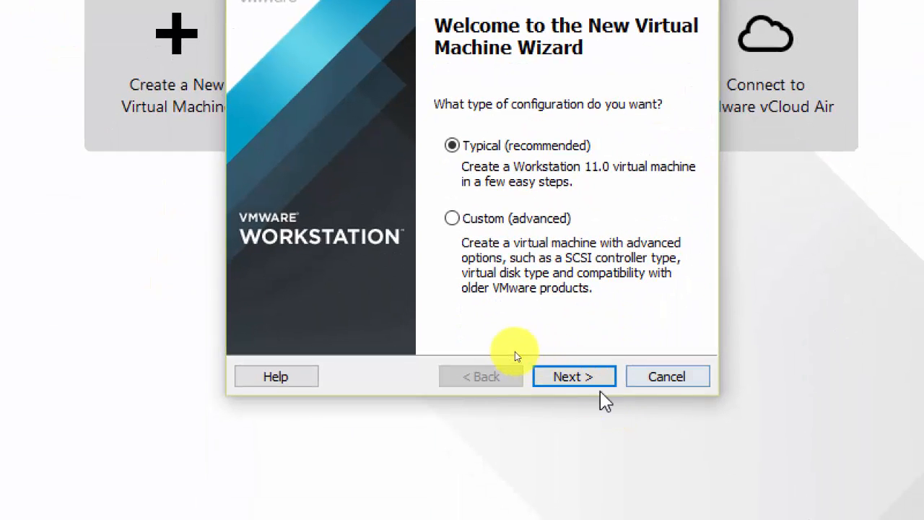
{"action": "left_click", "coordinate": [574, 376]}
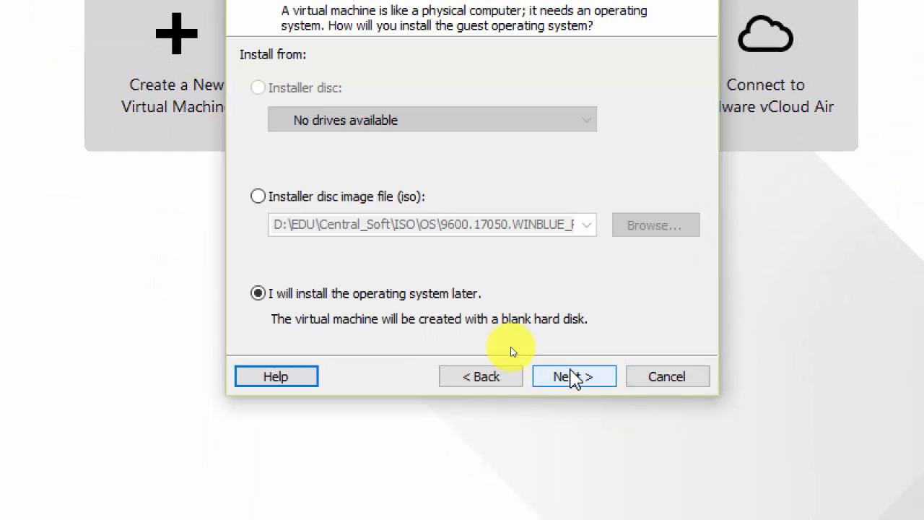
{"action": "left_click", "coordinate": [574, 376]}
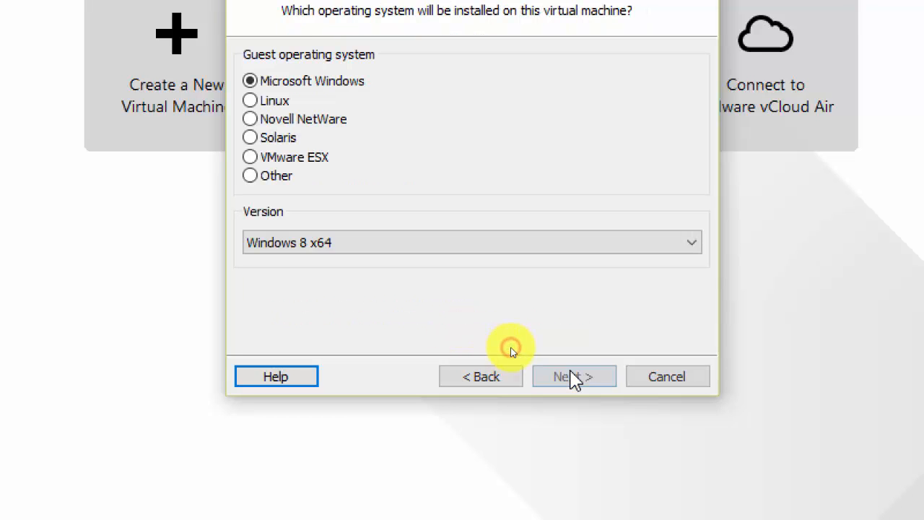
Set the new virtual machine's guest operating system to Microsoft Windows, version Windows Server 2012.
{"action": "left_click", "coordinate": [434, 244]}
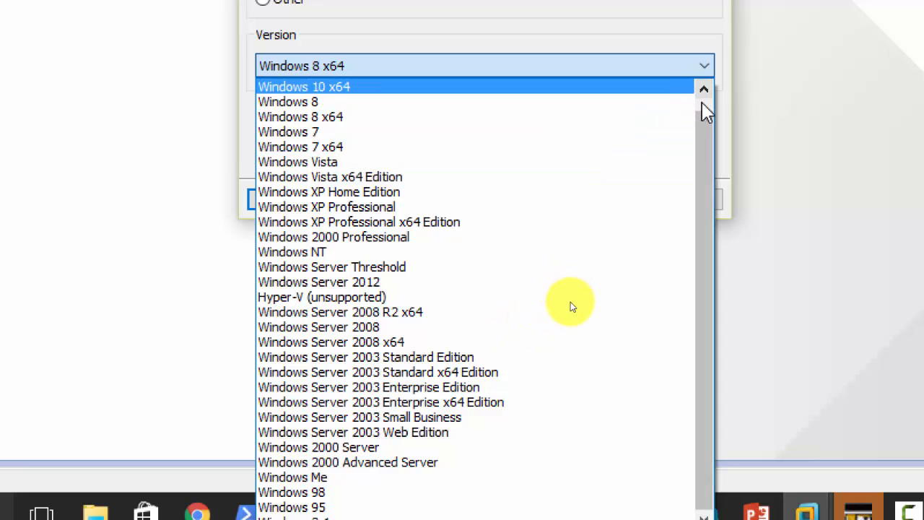
{"action": "left_click", "coordinate": [702, 105]}
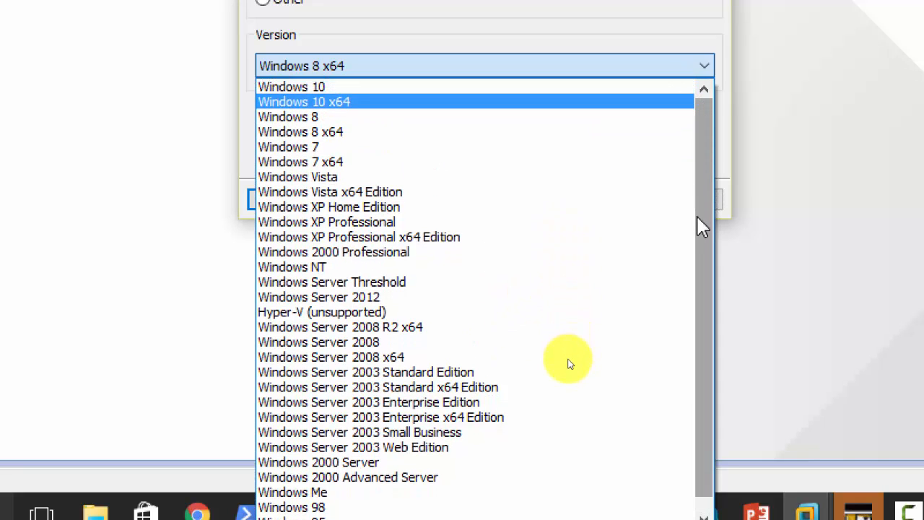
{"action": "left_click_drag", "start_coordinate": [698, 217], "coordinate": [702, 318]}
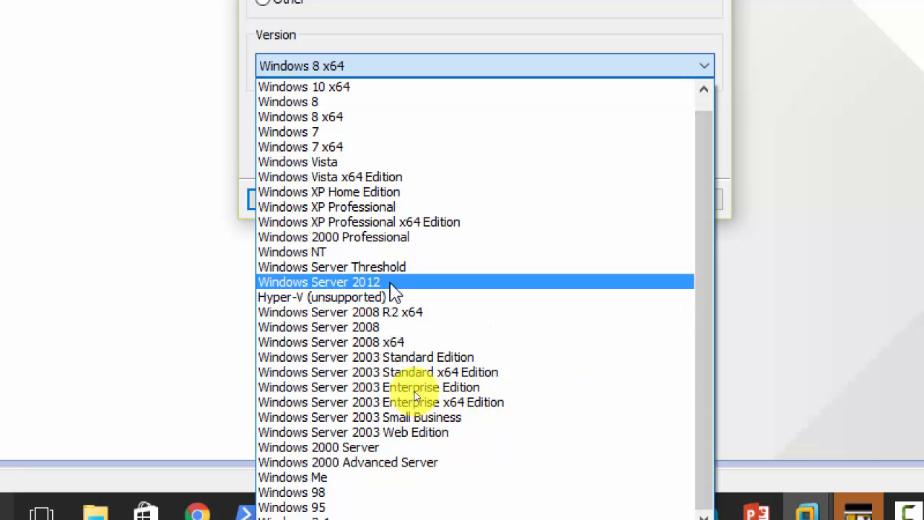
{"action": "left_click", "coordinate": [392, 283]}
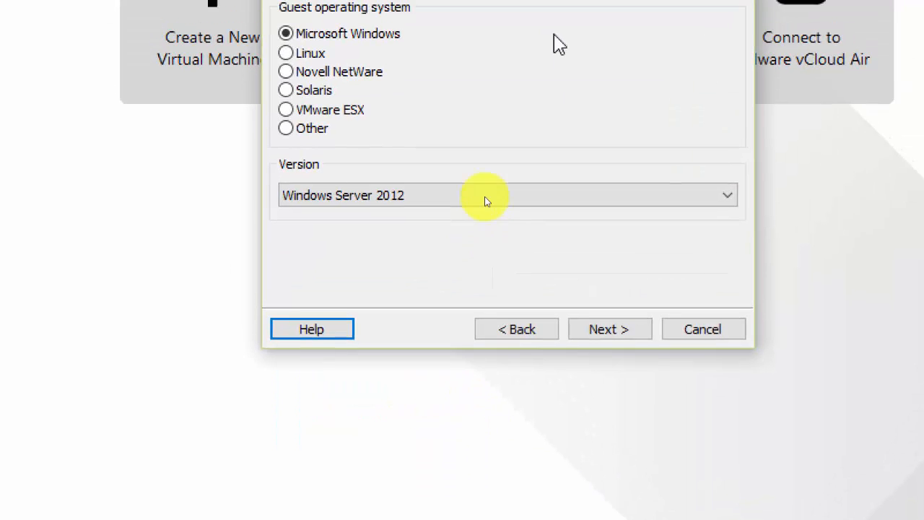
{"action": "left_click", "coordinate": [600, 350]}
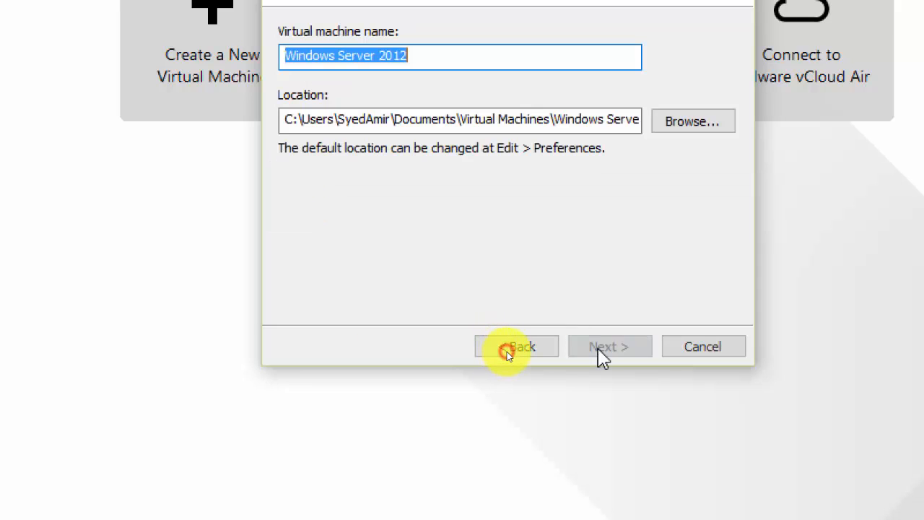
Name the virtual machine Windows Server 2012-WDS and accept a 60 GB disk split into multiple files.
{"action": "left_click", "coordinate": [426, 50]}
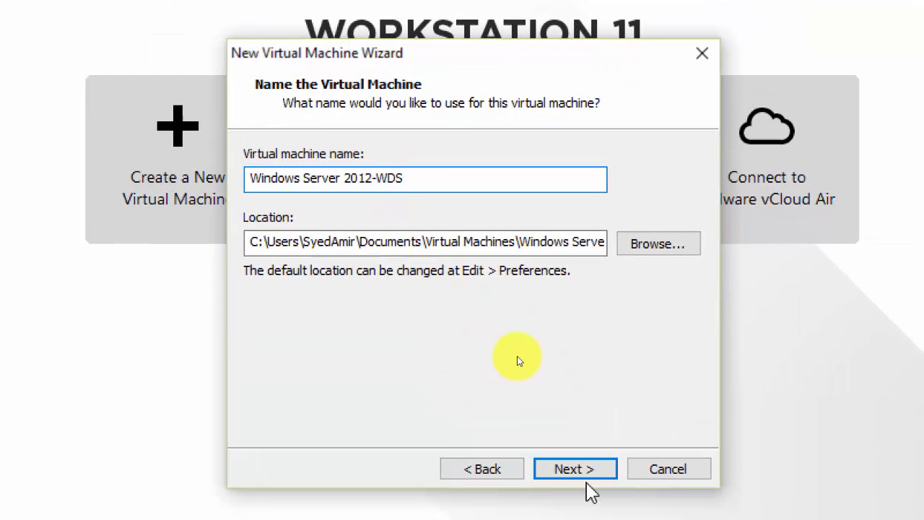
{"action": "left_click", "coordinate": [582, 476]}
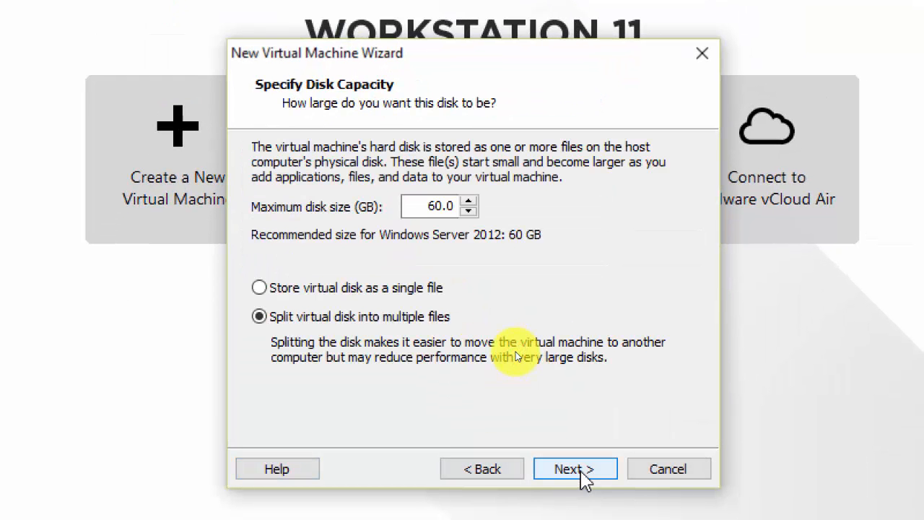
{"action": "left_click", "coordinate": [584, 470]}
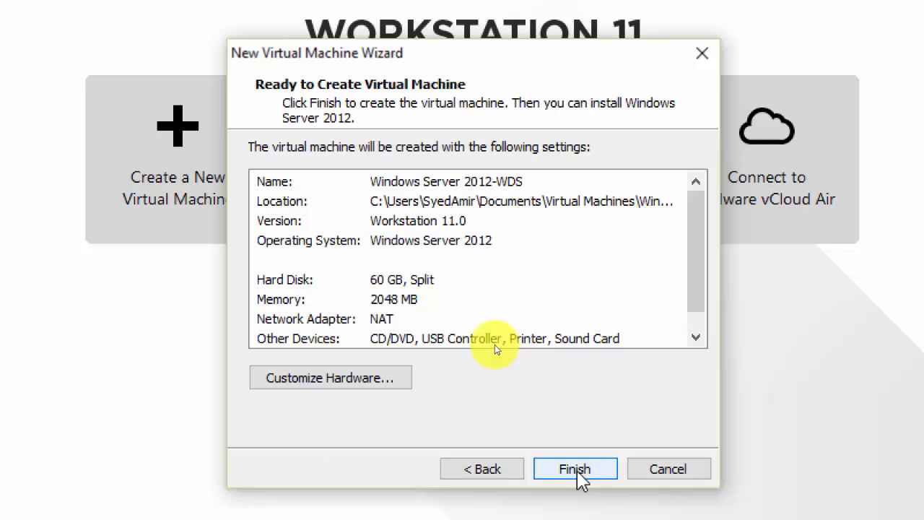
Connect the new virtual machine's network adapter to the custom network VMnet12 and finish creating the machine.
{"action": "left_click", "coordinate": [320, 381]}
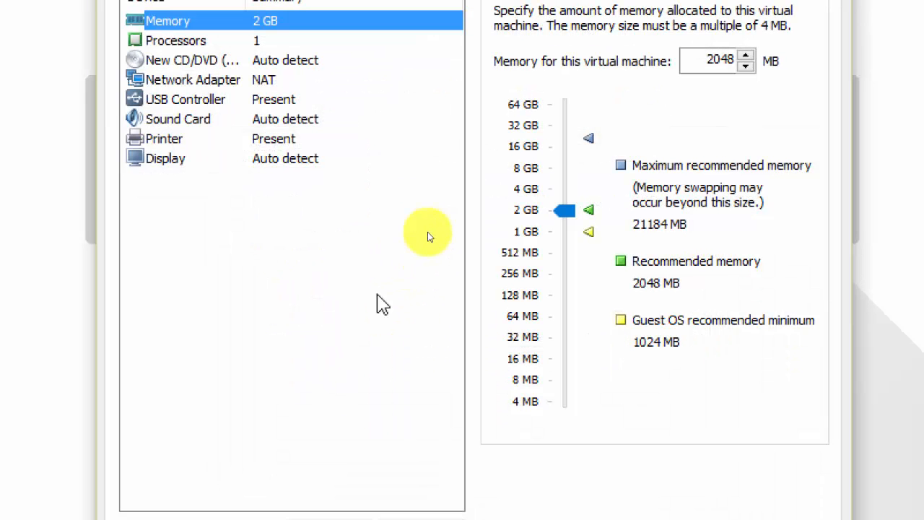
{"action": "left_click", "coordinate": [267, 81]}
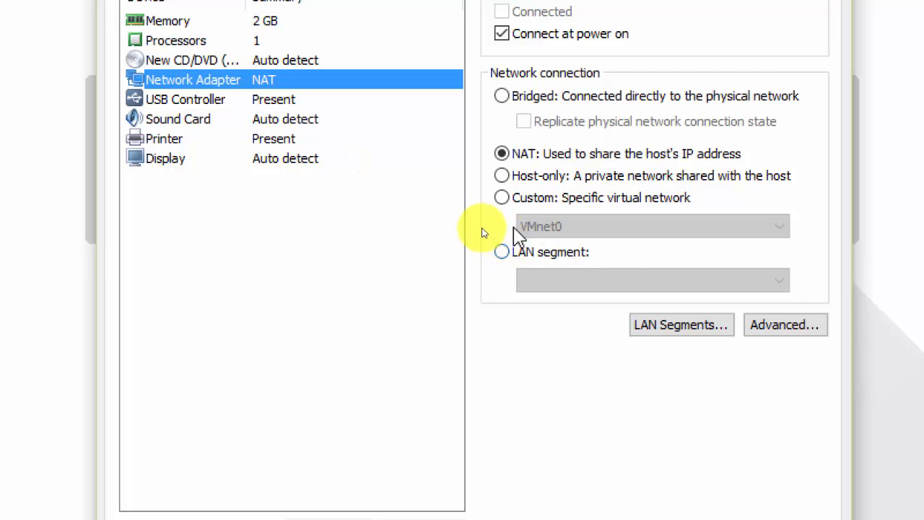
{"action": "left_click", "coordinate": [505, 199]}
{"action": "left_click", "coordinate": [569, 228]}
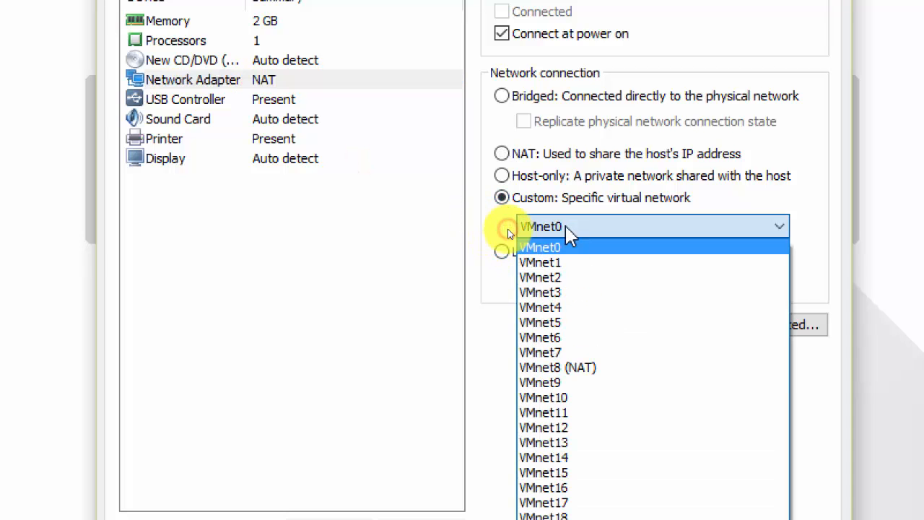
{"action": "left_click", "coordinate": [577, 429]}
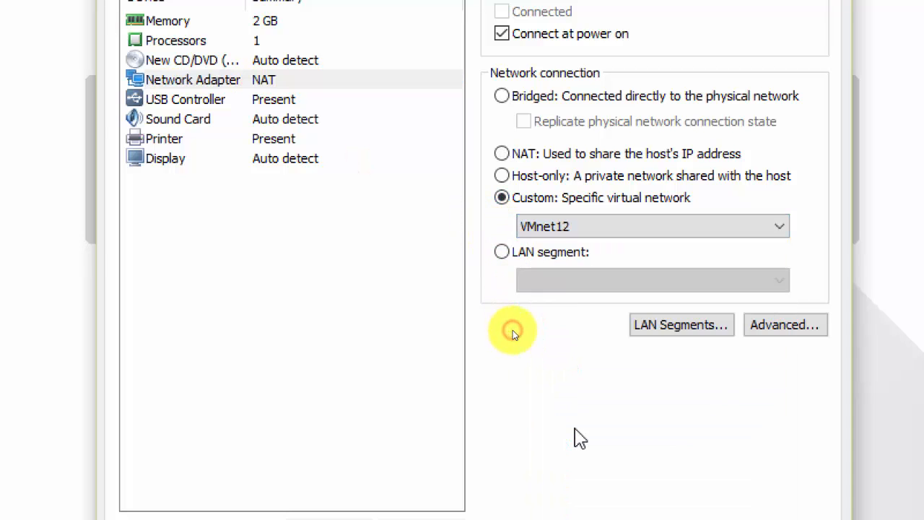
{"action": "left_click", "coordinate": [723, 465]}
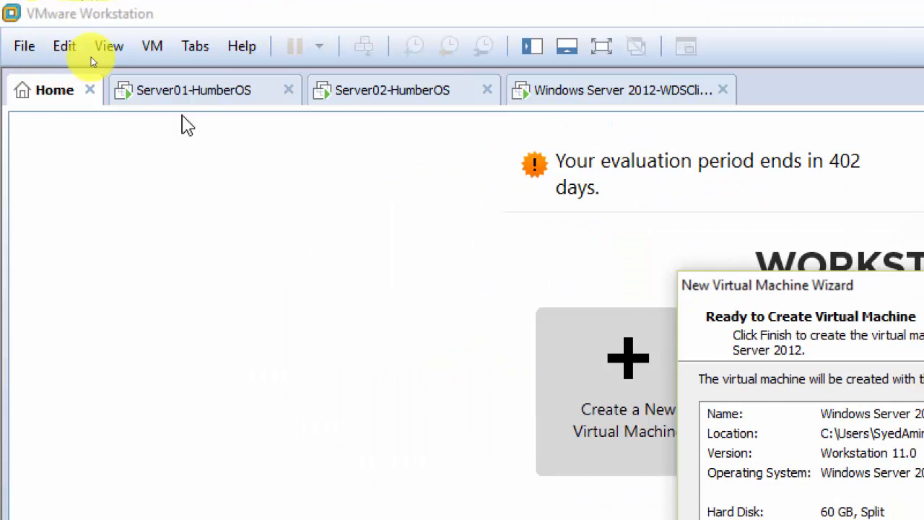
{"action": "left_click", "coordinate": [195, 97]}
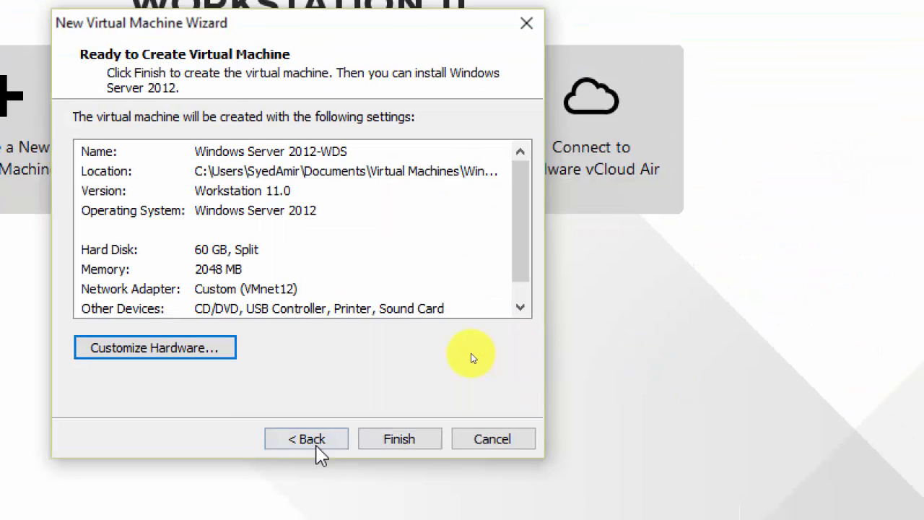
{"action": "left_click", "coordinate": [399, 439]}
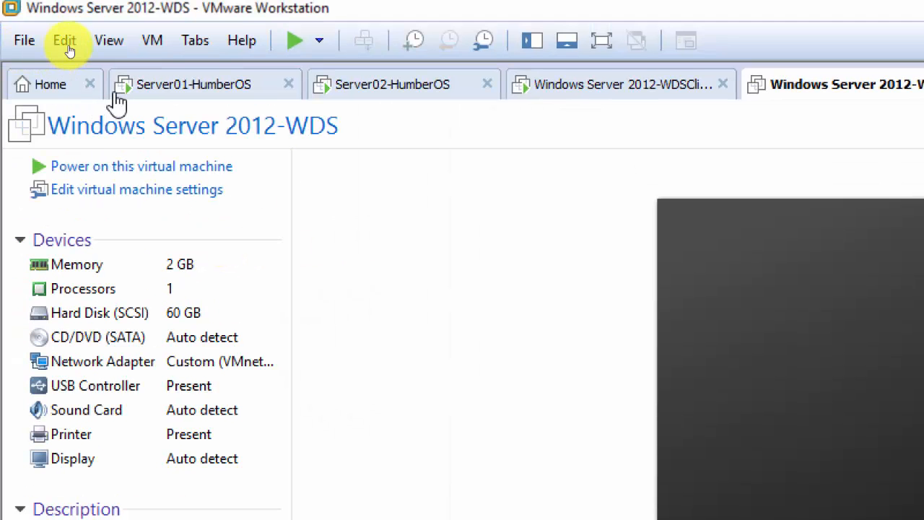
On Server01, apply the WDS server's boot properties with unknown clients continuing the PXE boot unless ESC is pressed.
{"action": "left_click", "coordinate": [165, 91]}
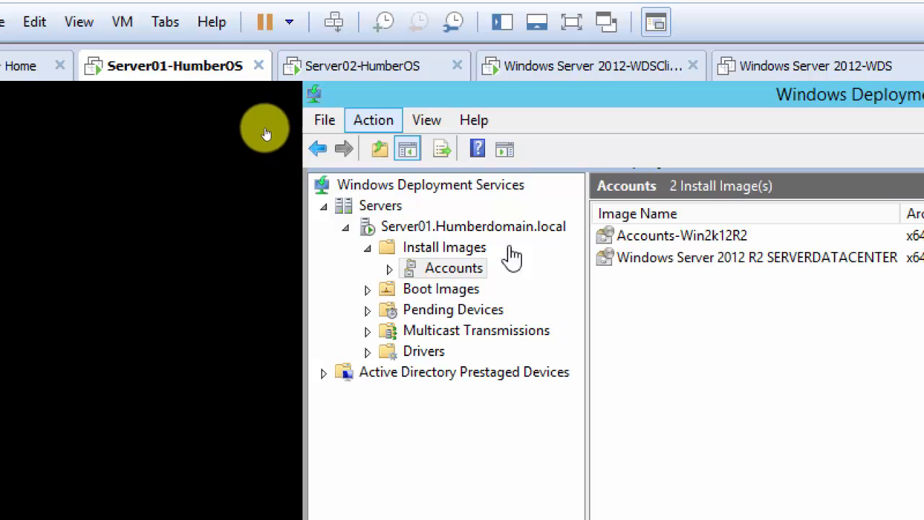
{"action": "left_click", "coordinate": [494, 228]}
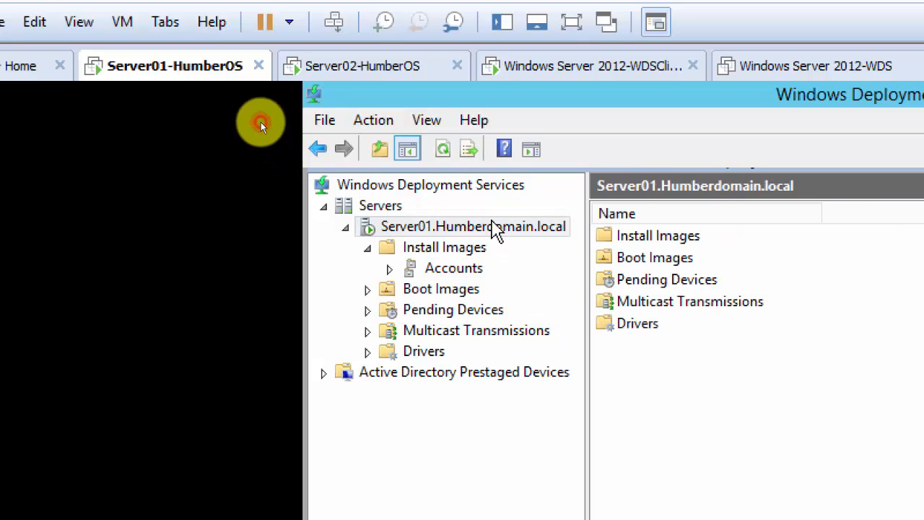
{"action": "right_click", "coordinate": [504, 230]}
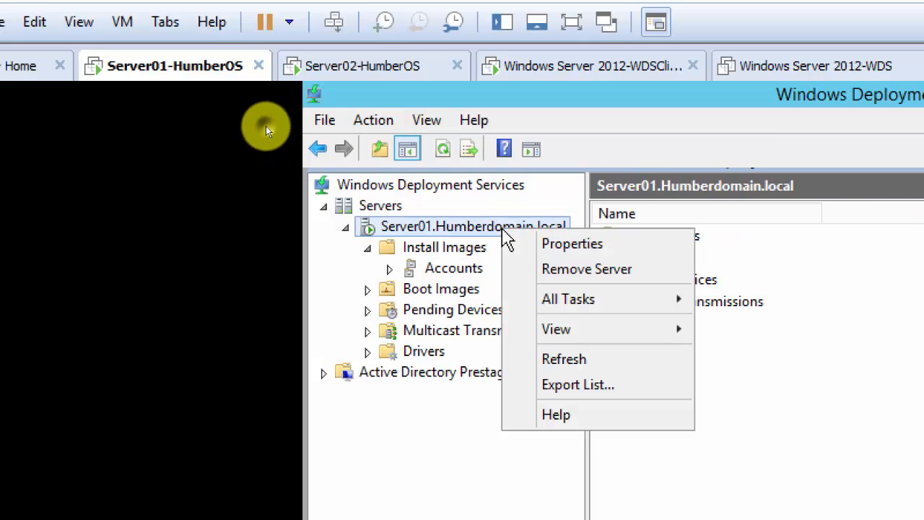
{"action": "left_click", "coordinate": [574, 245]}
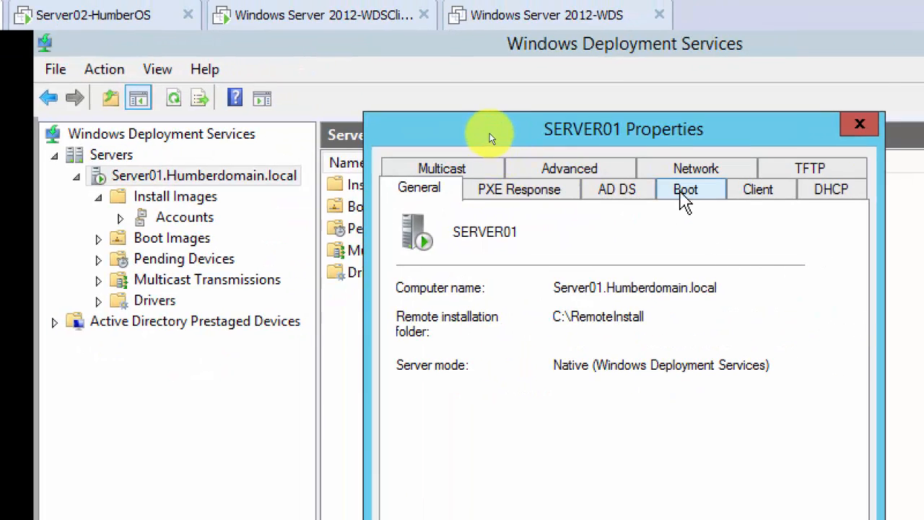
{"action": "left_click", "coordinate": [685, 191]}
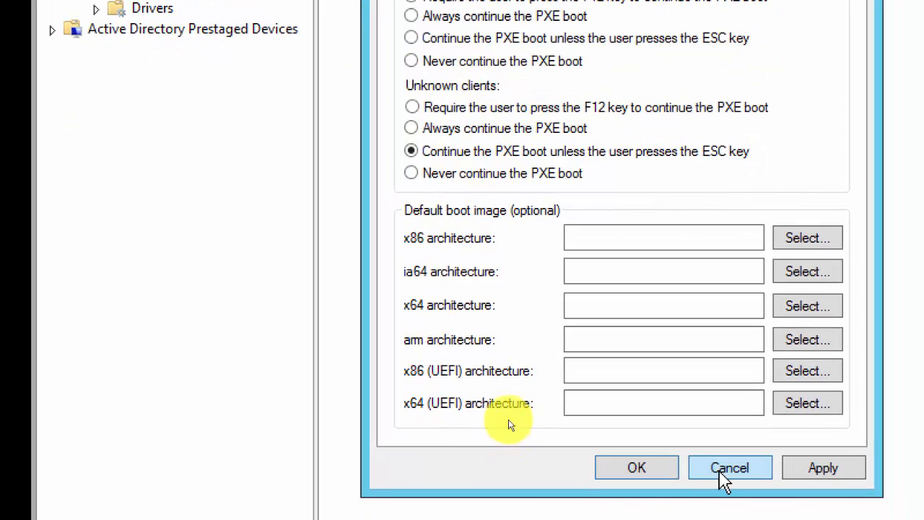
{"action": "left_click", "coordinate": [823, 468]}
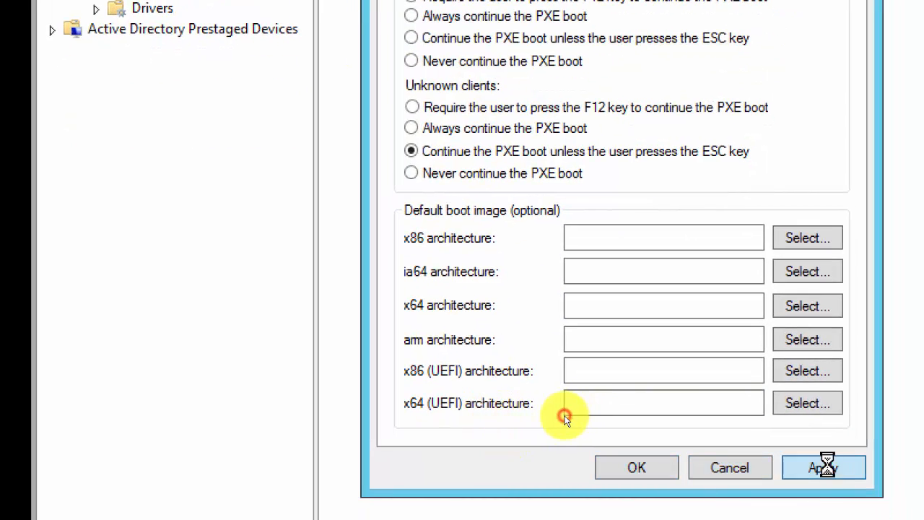
{"action": "left_click", "coordinate": [636, 468]}
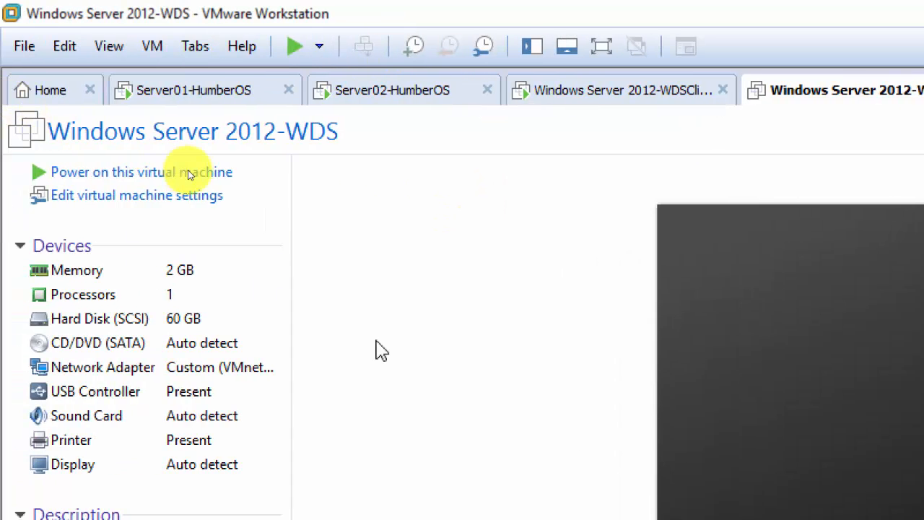
Power on Windows Server 2012-WDS and decline connecting the unavailable sata0:1 device at every power-on.
{"action": "left_click", "coordinate": [120, 174]}
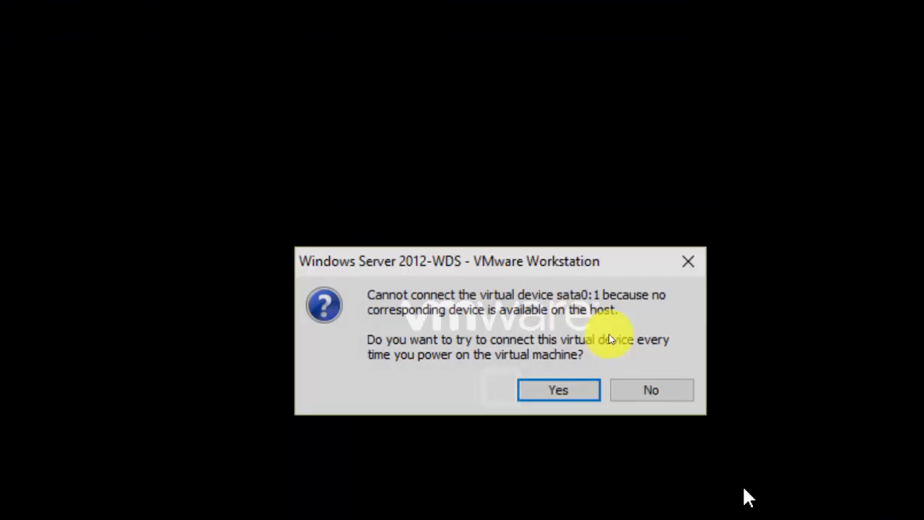
{"action": "left_click", "coordinate": [639, 391]}
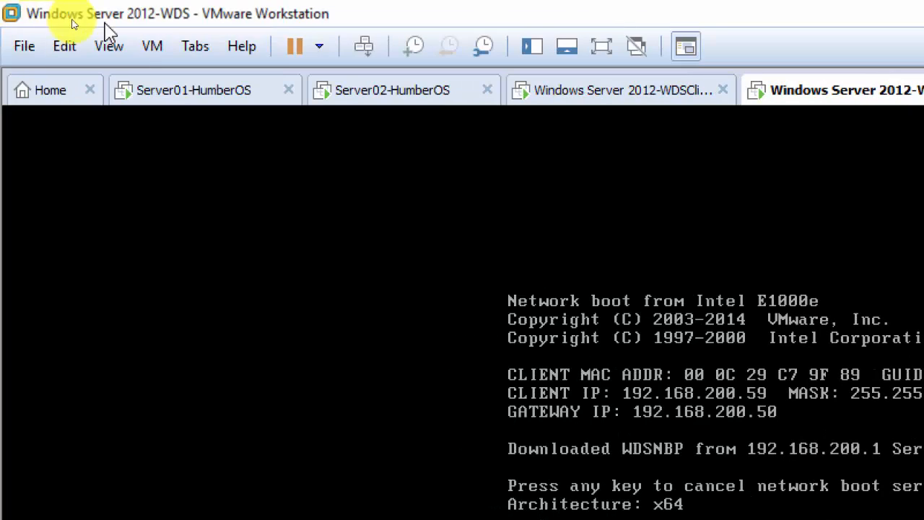
Review the PXE response policy in the properties of Server01's WDS server and close them without changes.
{"action": "left_click", "coordinate": [186, 97]}
{"action": "left_click", "coordinate": [246, 127]}
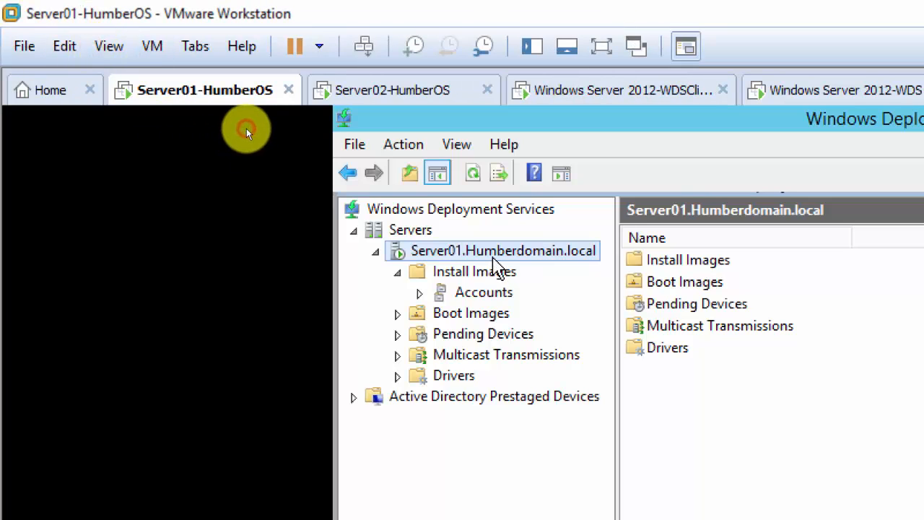
{"action": "right_click", "coordinate": [494, 256]}
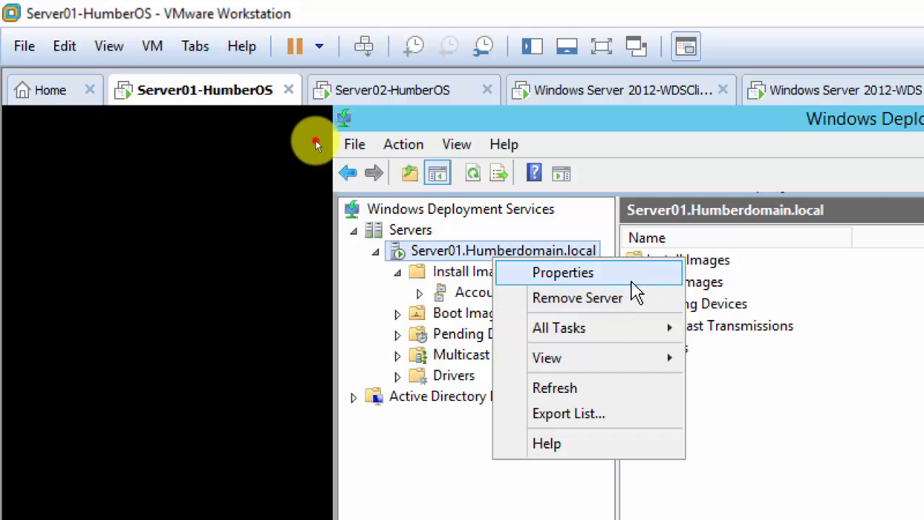
{"action": "left_click", "coordinate": [634, 281]}
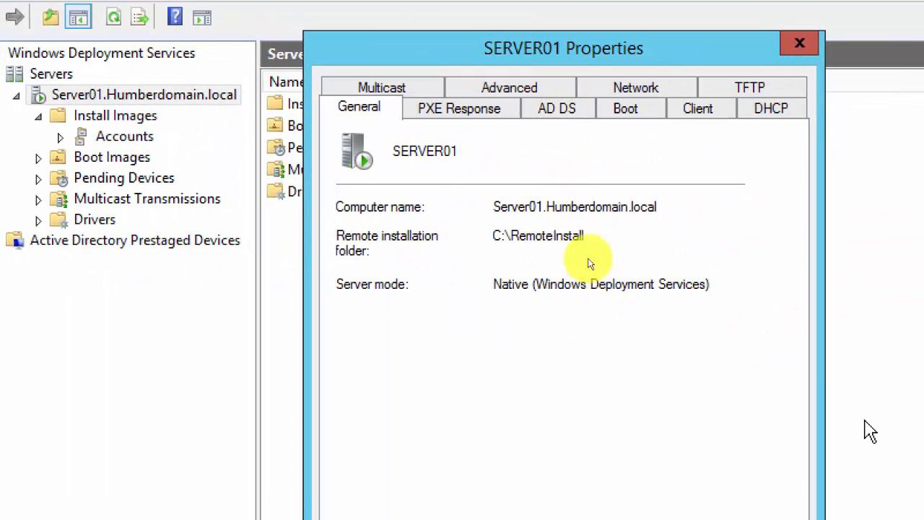
{"action": "left_click", "coordinate": [433, 110]}
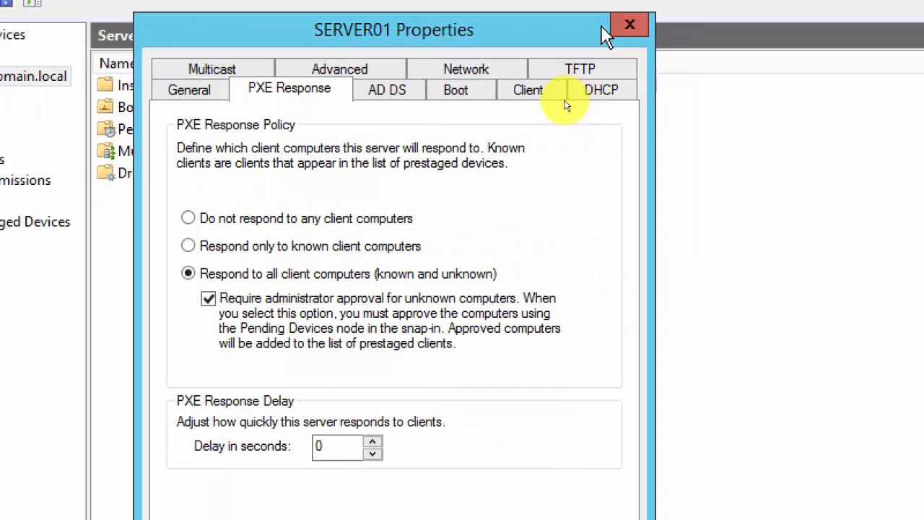
{"action": "left_click", "coordinate": [629, 26]}
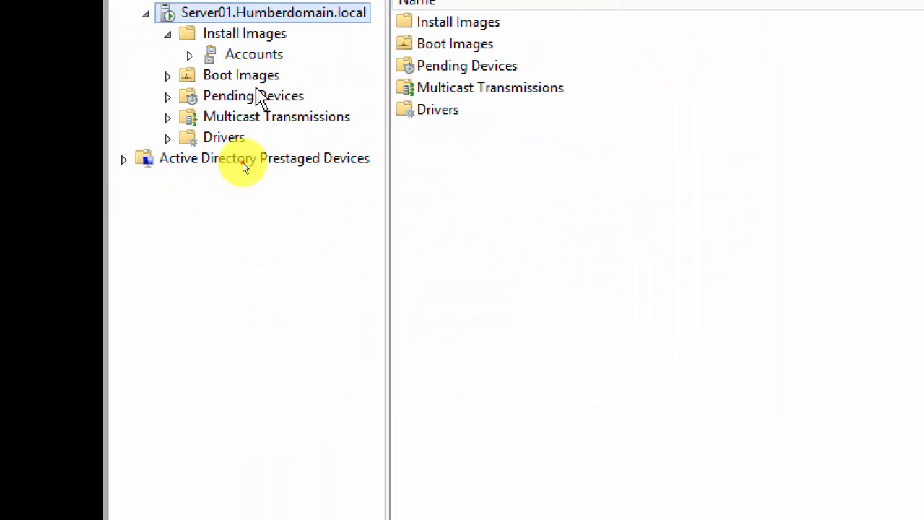
Approve the x64 device waiting in the WDS server's Pending Devices.
{"action": "left_click", "coordinate": [259, 97]}
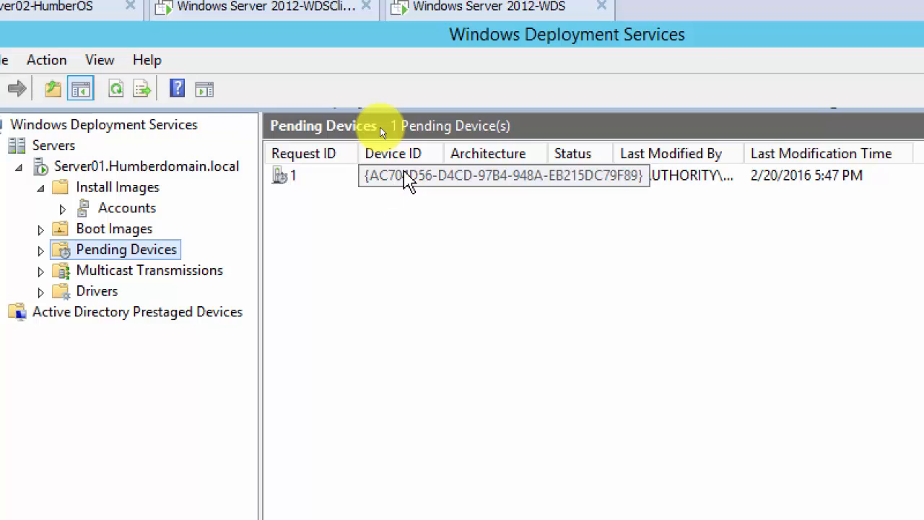
{"action": "right_click", "coordinate": [408, 181]}
{"action": "left_click", "coordinate": [455, 188]}
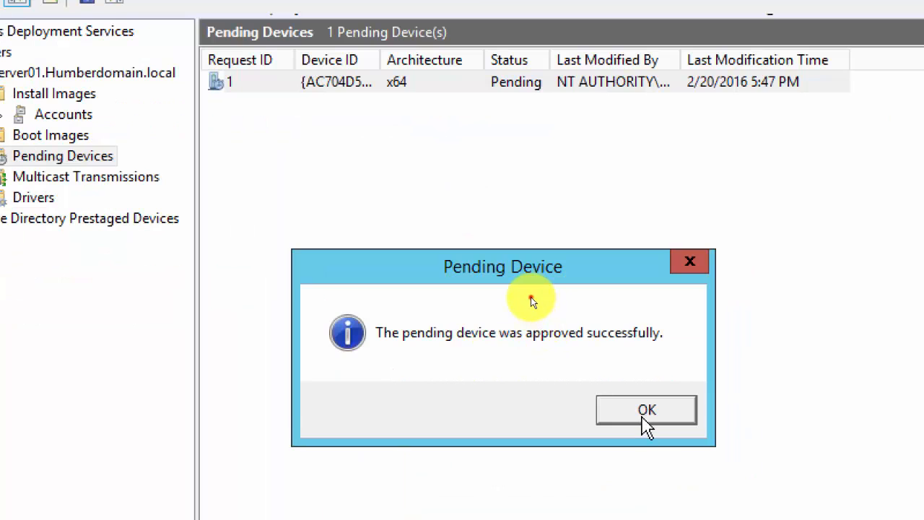
{"action": "left_click", "coordinate": [708, 506]}
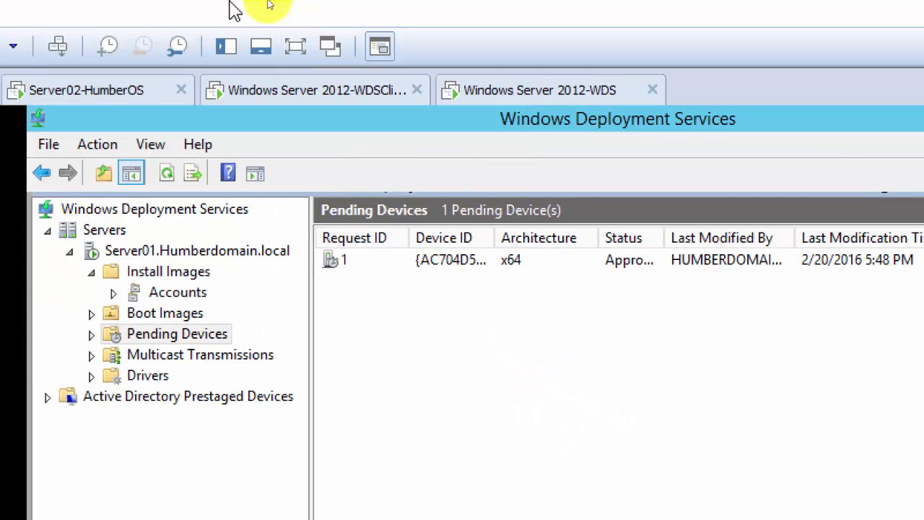
Boot Windows Server 2012-WDS from Microsoft Windows Setup (x64)-Win2k12R2-Capture and cancel the Image Capture Wizard.
{"action": "left_click", "coordinate": [496, 94]}
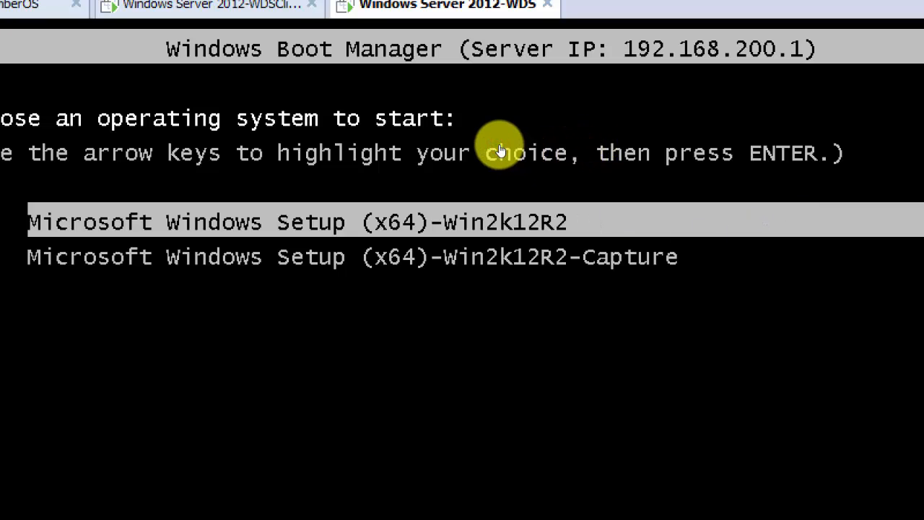
{"action": "key", "text": "Down"}
{"action": "key", "text": "Up"}
{"action": "key", "text": "Down"}
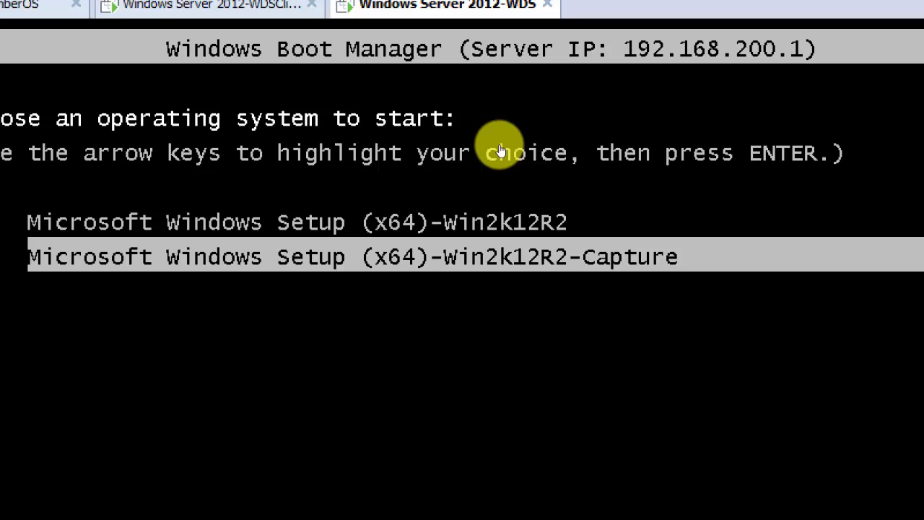
{"action": "key", "text": "Up"}
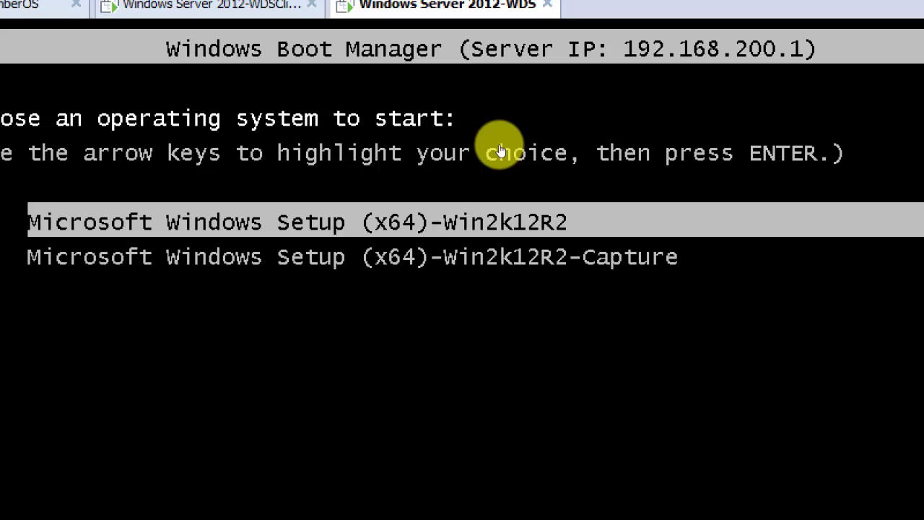
{"action": "key", "text": "Down"}
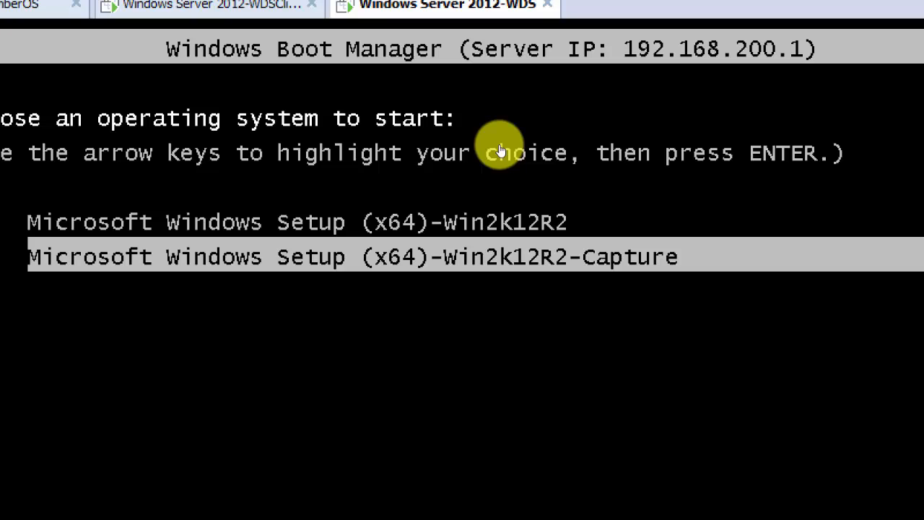
{"action": "key", "text": "Up"}
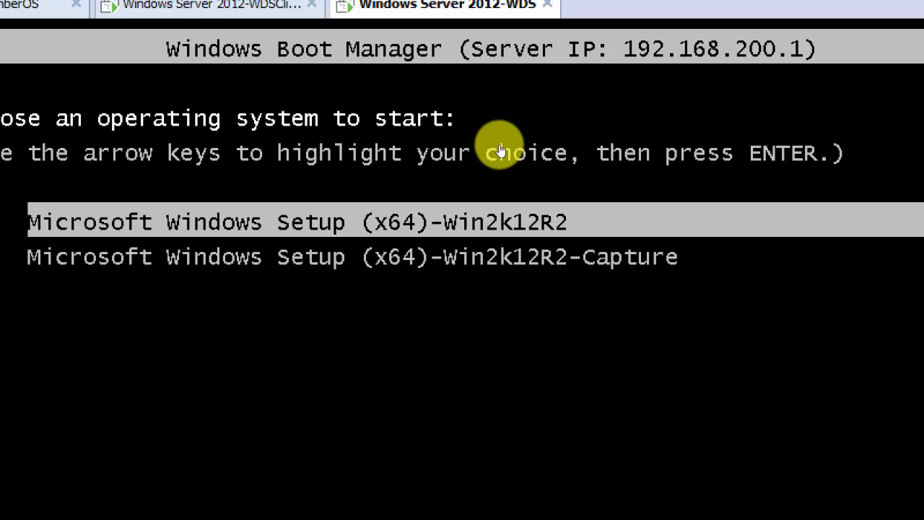
{"action": "key", "text": "Down"}
{"action": "key", "text": "Return"}
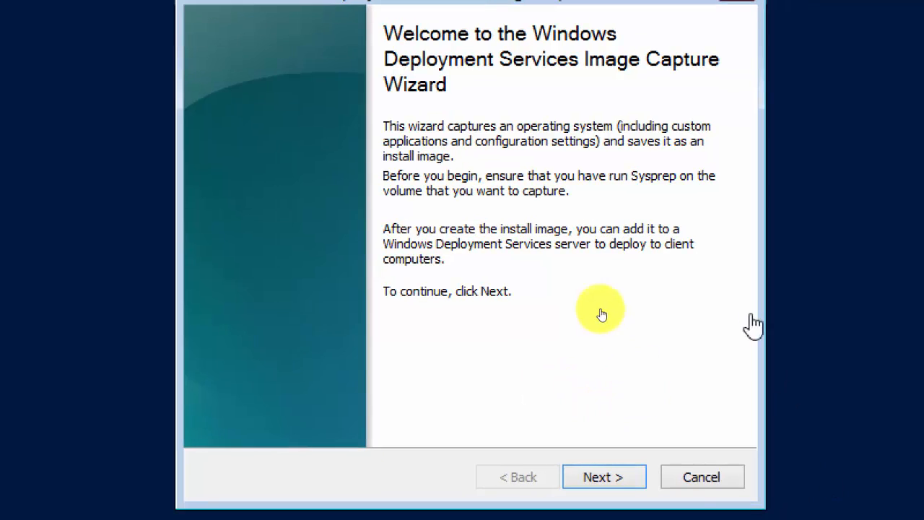
{"action": "left_click", "coordinate": [698, 486]}
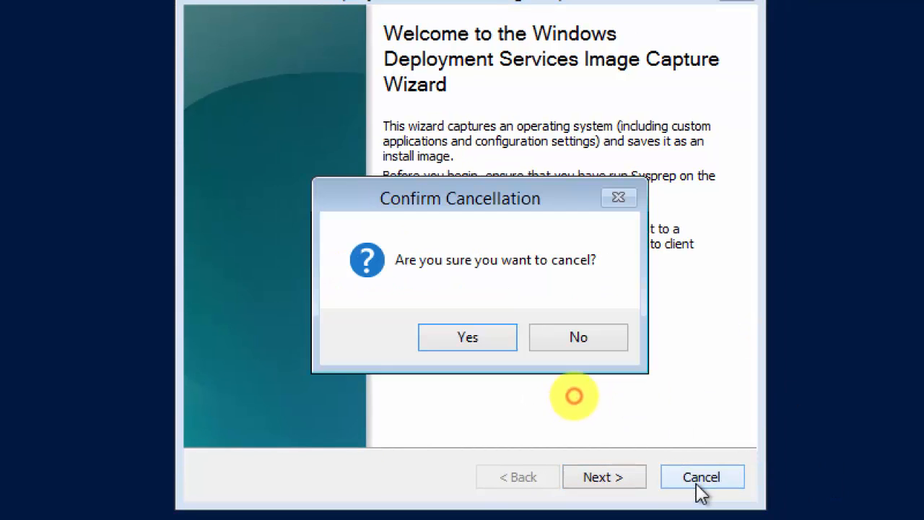
{"action": "left_click", "coordinate": [463, 339]}
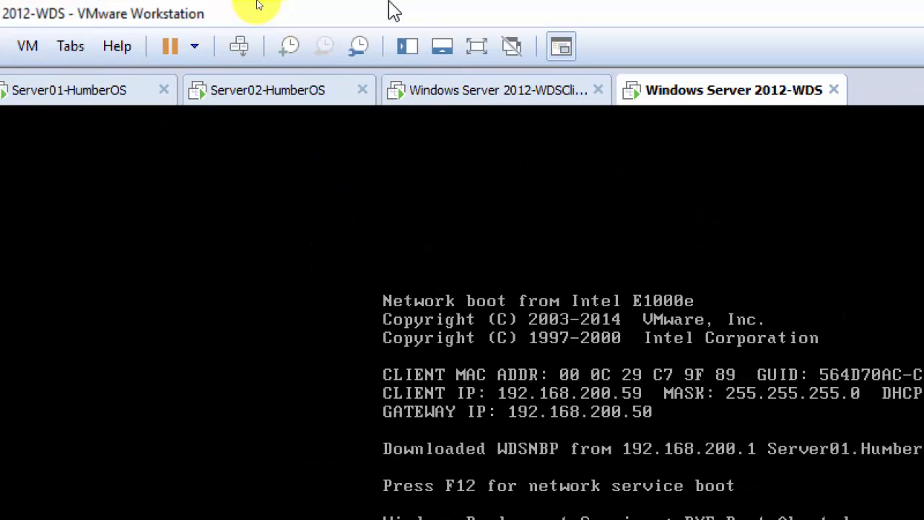
Restart the Windows Server 2012-WDS guest and start its network service boot.
{"action": "right_click", "coordinate": [690, 97]}
{"action": "mouse_move", "coordinate": [903, 140]}
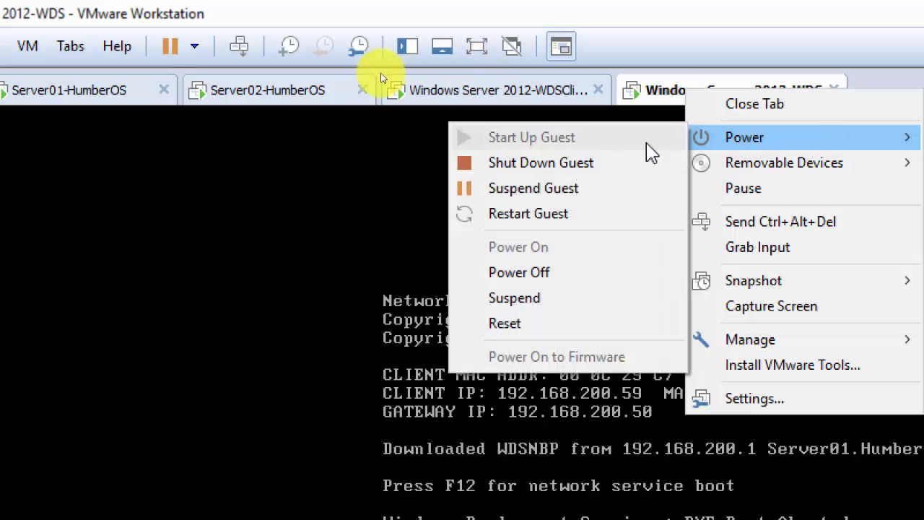
{"action": "left_click", "coordinate": [571, 217]}
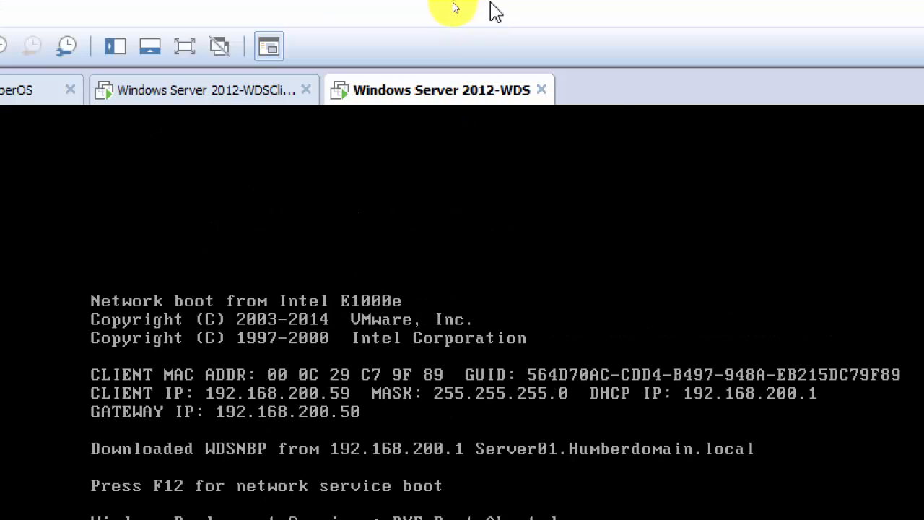
{"action": "right_click", "coordinate": [412, 98]}
{"action": "mouse_move", "coordinate": [475, 145]}
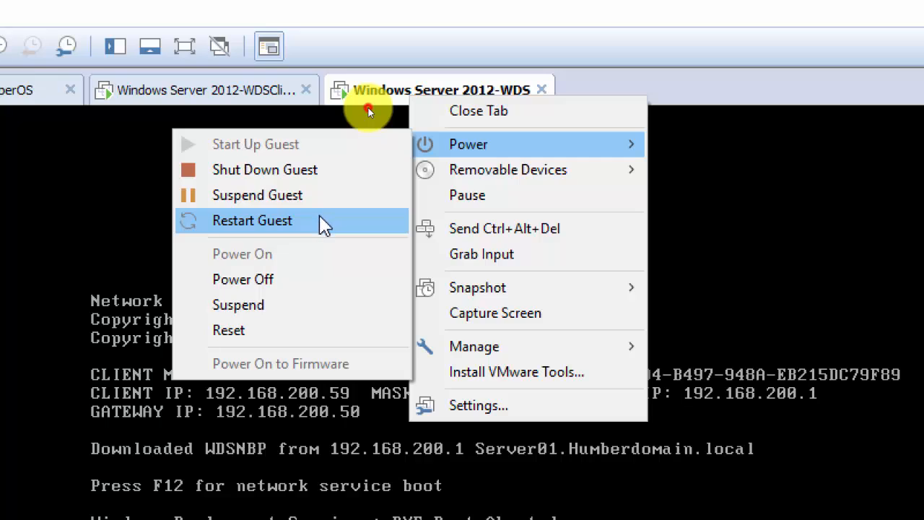
{"action": "left_click", "coordinate": [320, 222]}
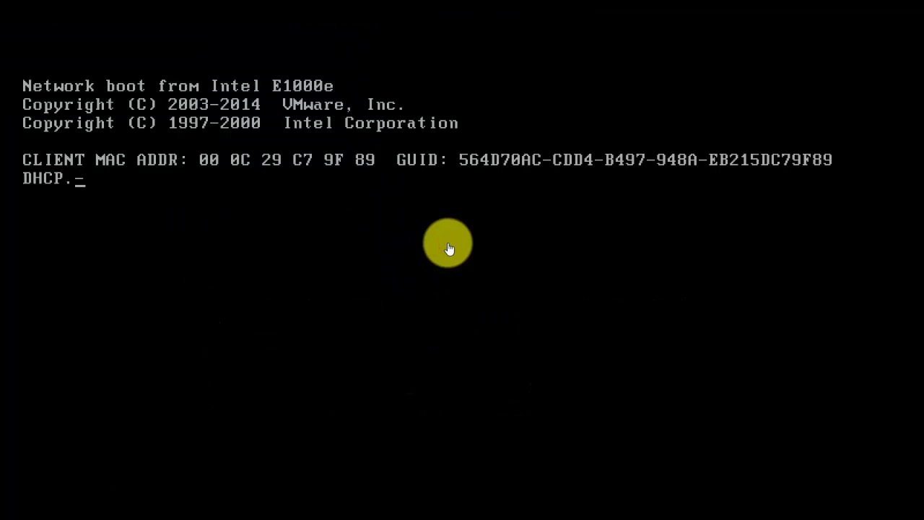
{"action": "key", "text": "F12"}
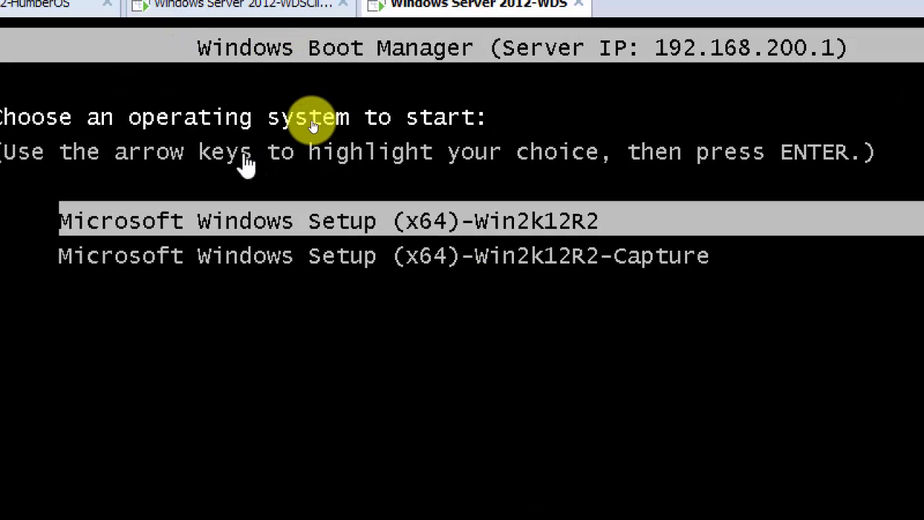
Boot the virtual machine from Microsoft Windows Setup (x64)-Win2k12R2 in Windows Boot Manager.
{"action": "key", "text": "Down"}
{"action": "key", "text": "Up"}
{"action": "key", "text": "Down"}
{"action": "key", "text": "Up"}
{"action": "key", "text": "Return"}
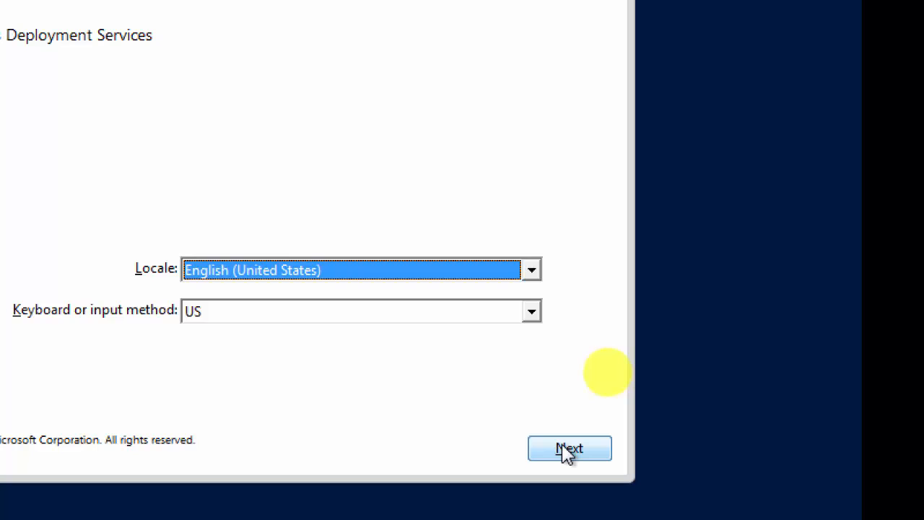
Accept the English (United States) locale and US keyboard, and connect to Server01 as humberdomain\humberadmin with the account password.
{"action": "left_click", "coordinate": [569, 450]}
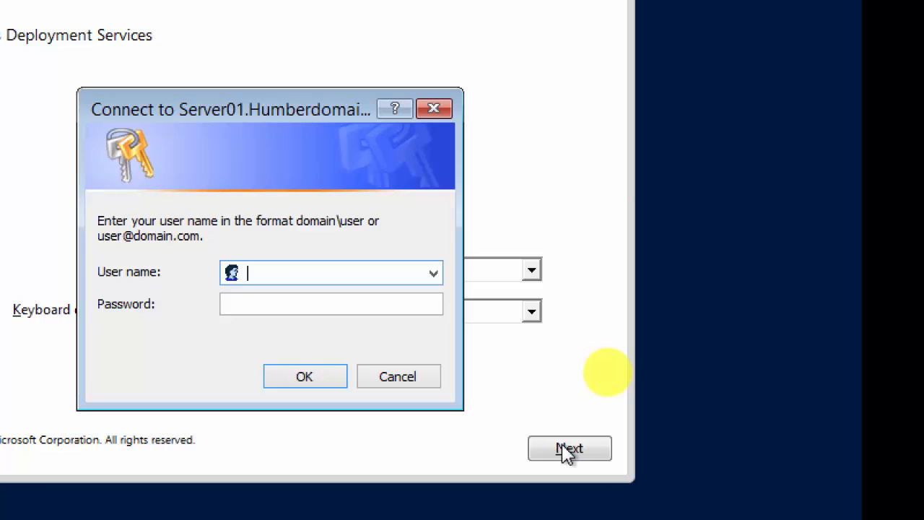
{"action": "type", "text": "humberdomain\\"}
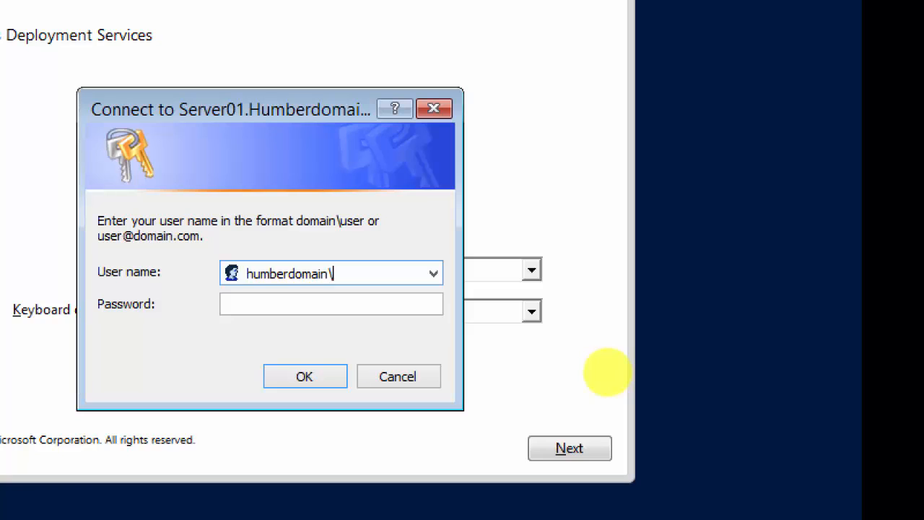
{"action": "type", "text": "humberadmin"}
{"action": "key", "text": "Tab"}
{"action": "type", "text": "••••••••••"}
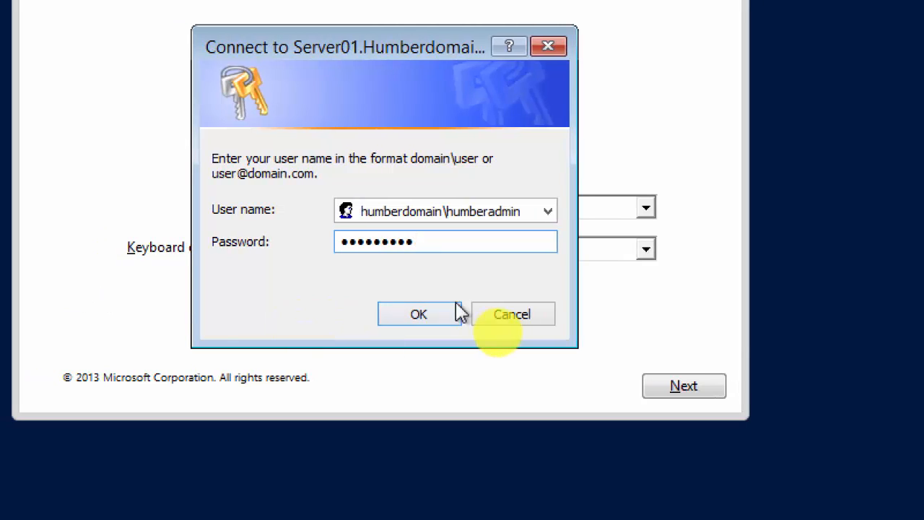
{"action": "left_click", "coordinate": [432, 316]}
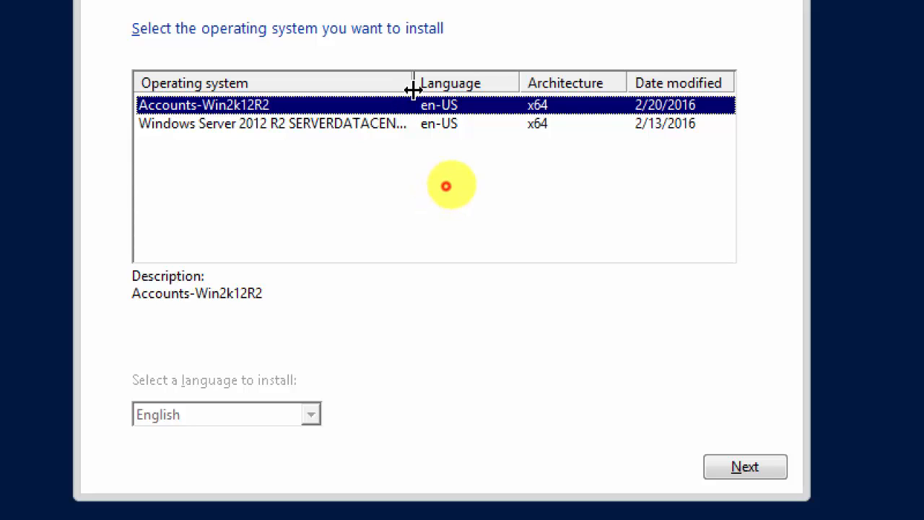
Widen the Operating system column and install the Accounts-Win2k12R2 image on Drive 0 Unallocated Space.
{"action": "left_click_drag", "start_coordinate": [413, 88], "coordinate": [472, 83]}
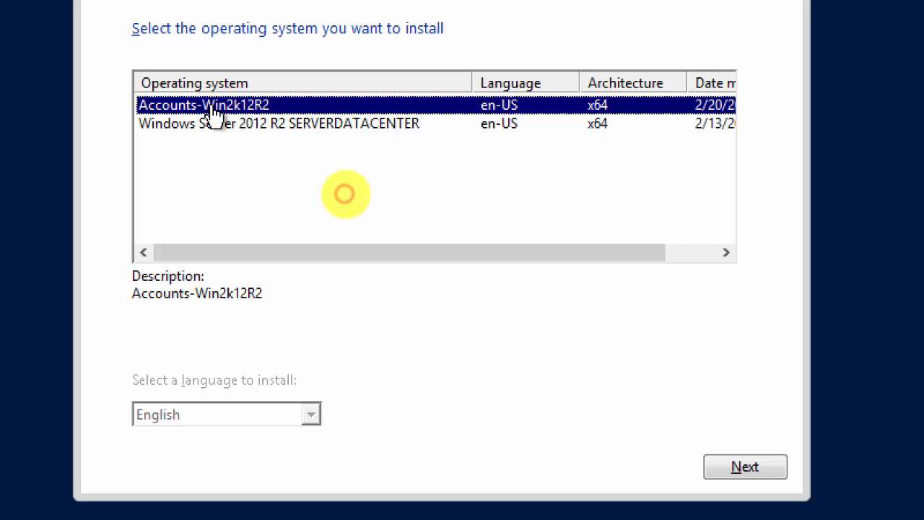
{"action": "left_click", "coordinate": [734, 458]}
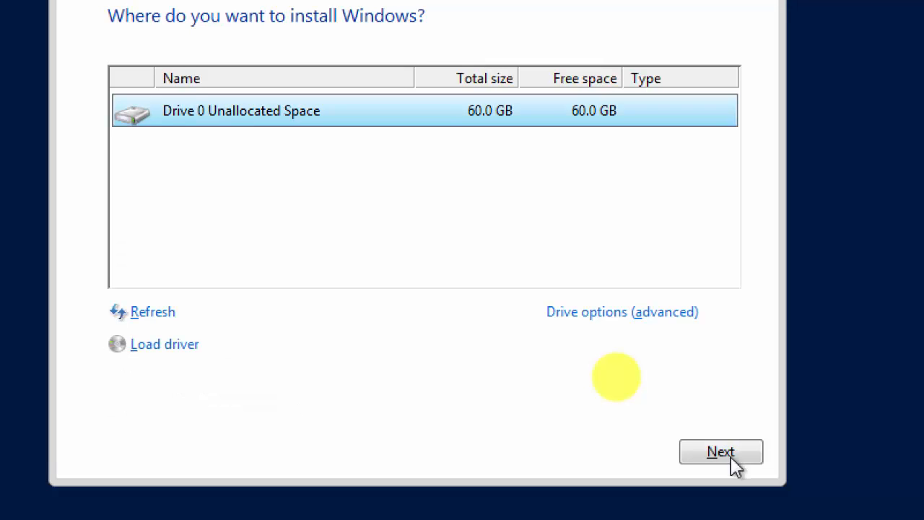
{"action": "left_click", "coordinate": [731, 457]}
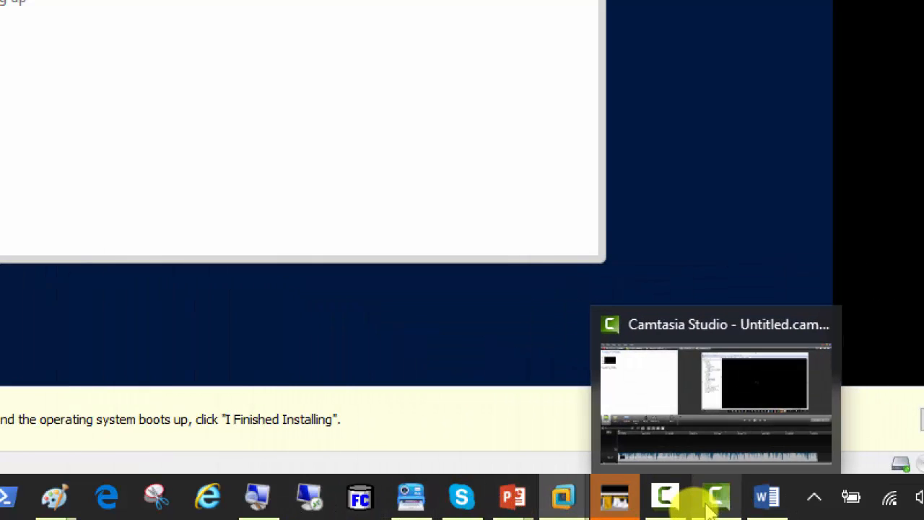
{"action": "left_click", "coordinate": [677, 510]}
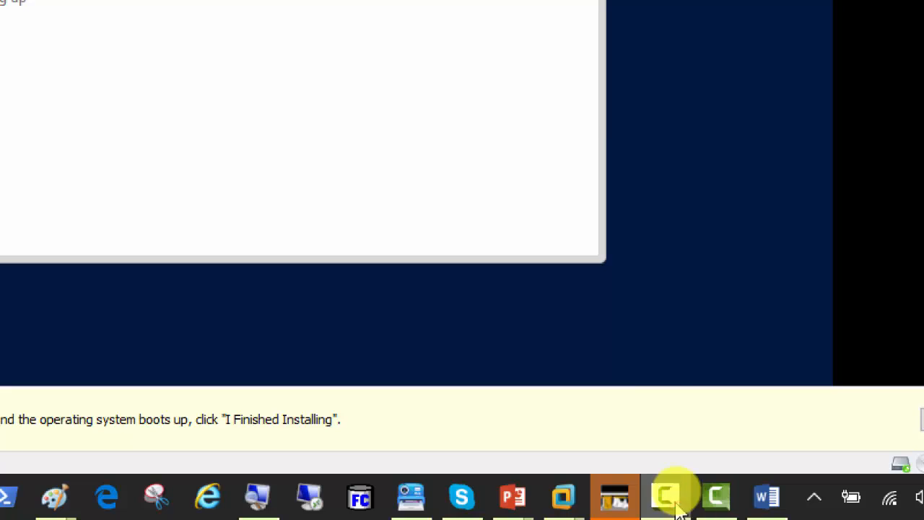